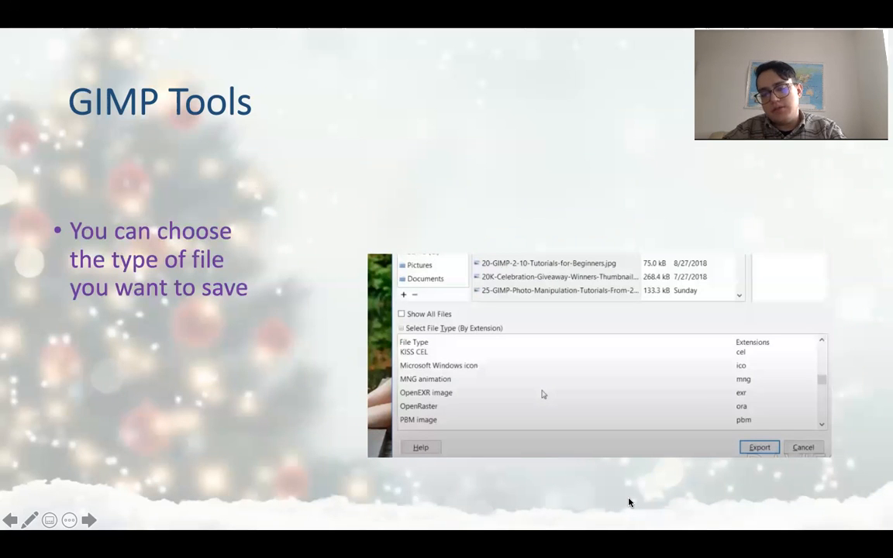
Advance the slide show through the remaining GIMP Tools slides and exit it on the slide about editing a photo
{"action": "key", "text": "Right"}
{"action": "key", "text": "Right"}
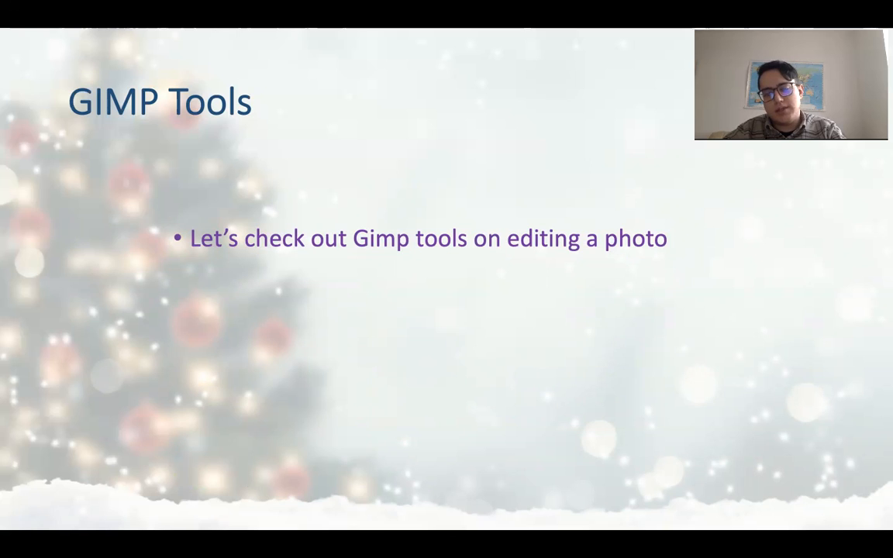
{"action": "key", "text": "Right"}
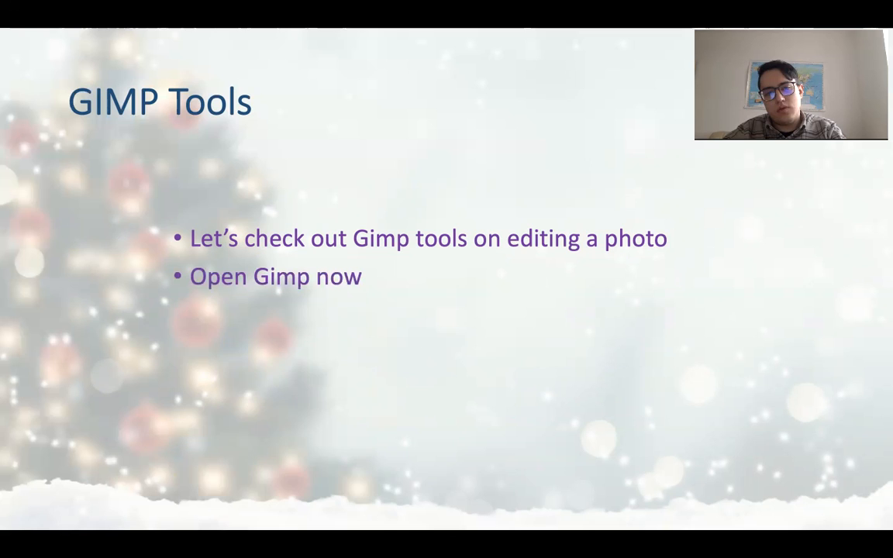
{"action": "key", "text": "Right"}
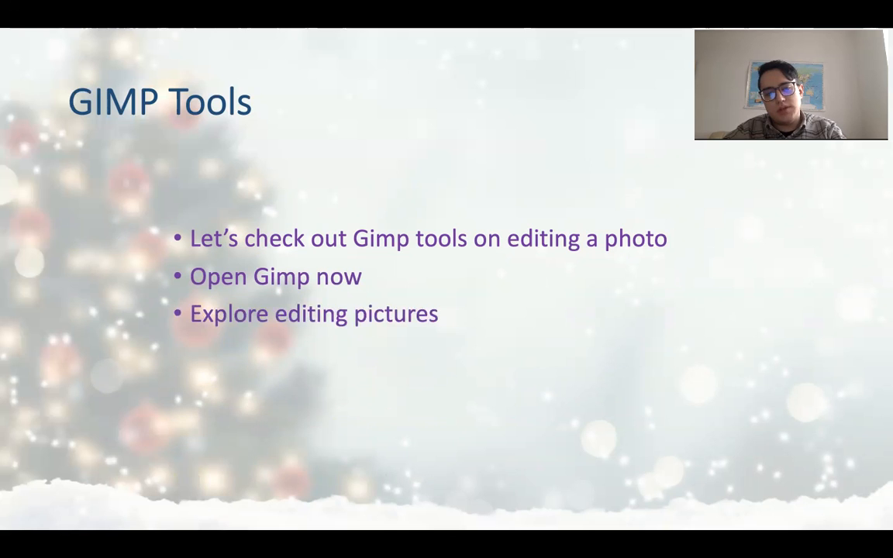
{"action": "key", "text": "Right"}
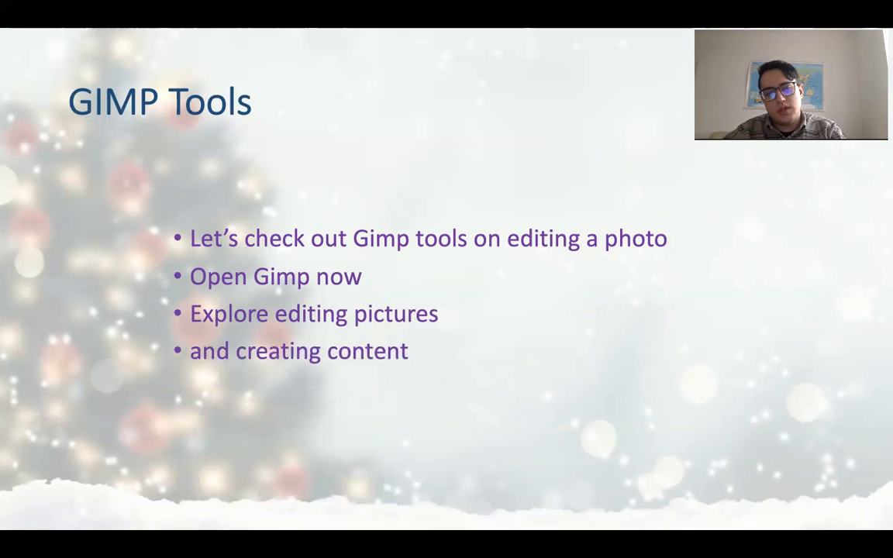
{"action": "key", "text": "Right"}
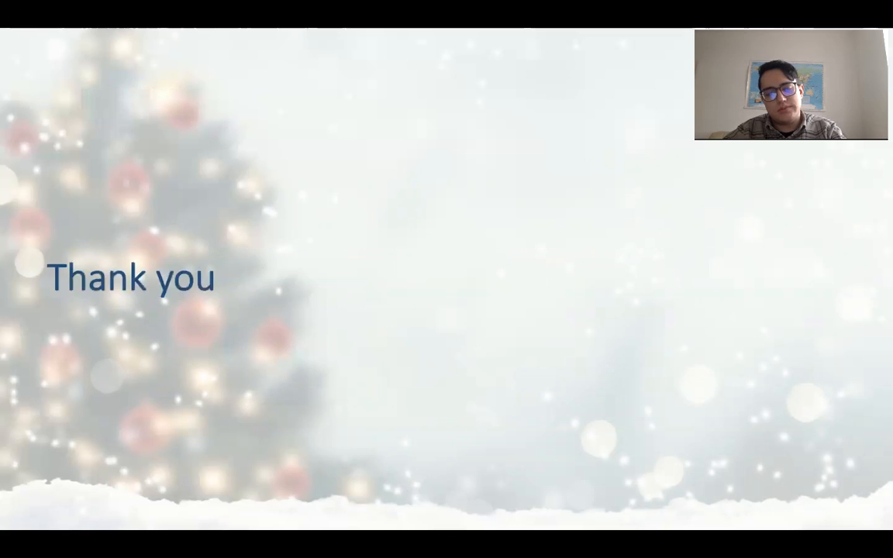
{"action": "key", "text": "Left"}
{"action": "key", "text": "Escape"}
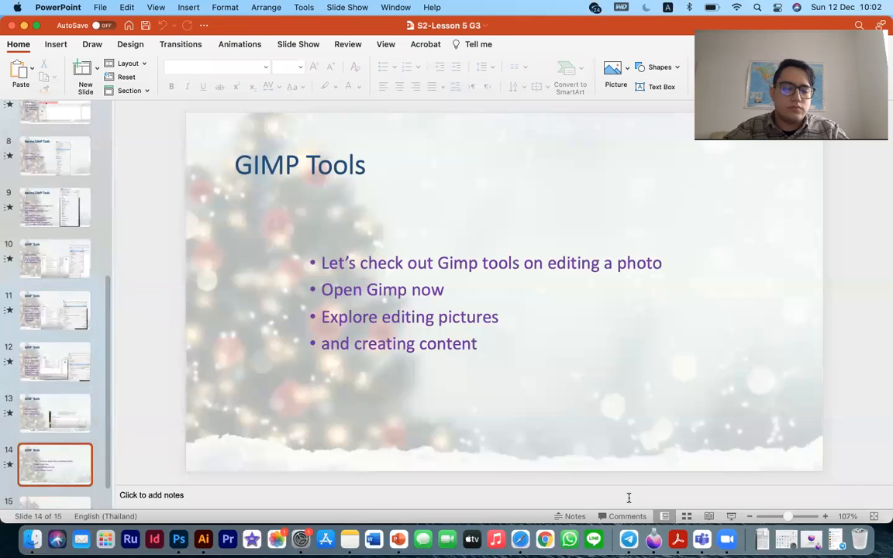
Launch GIMP-2.10 and switch to it
{"action": "key", "text": "super+space"}
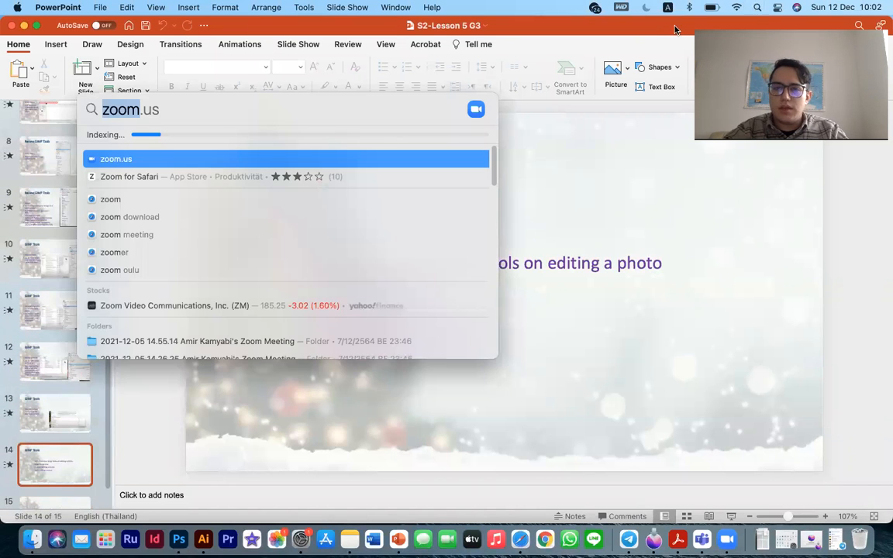
{"action": "type", "text": "gimp"}
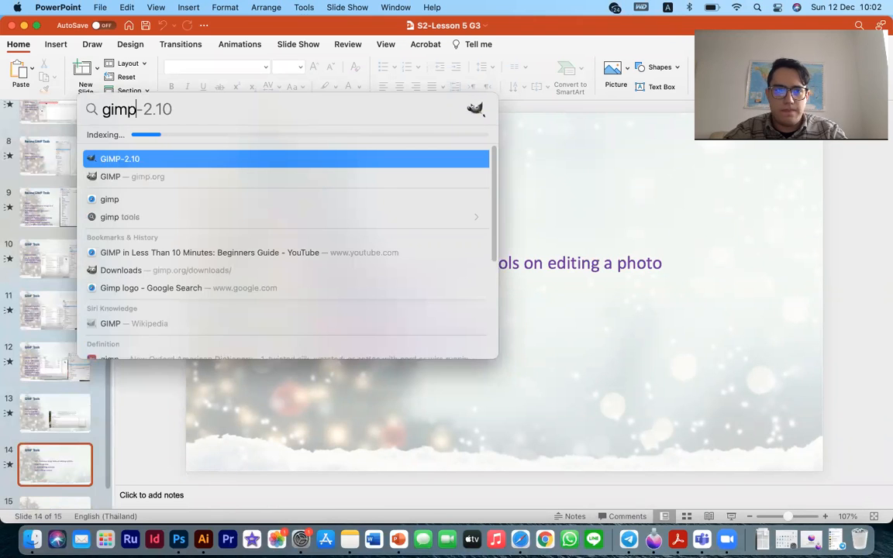
{"action": "key", "text": "Return"}
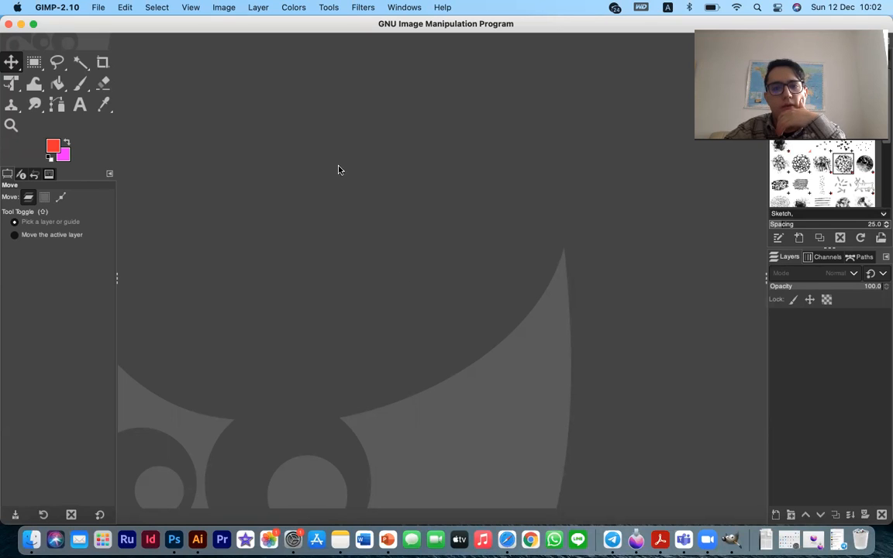
Open the recently used image women-face-green-eyes-portrait-wallpaper-preview.jpg
{"action": "left_click", "coordinate": [96, 7]}
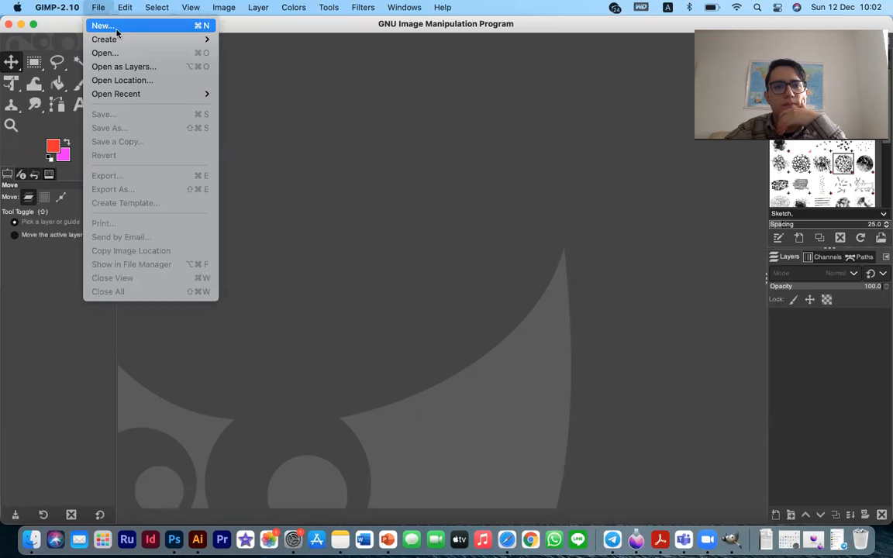
{"action": "left_click", "coordinate": [129, 54]}
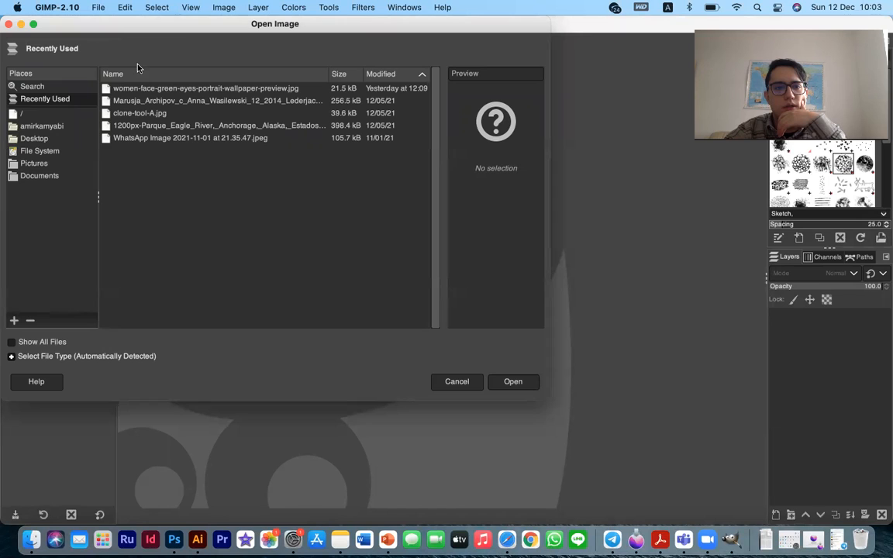
{"action": "left_click", "coordinate": [178, 90]}
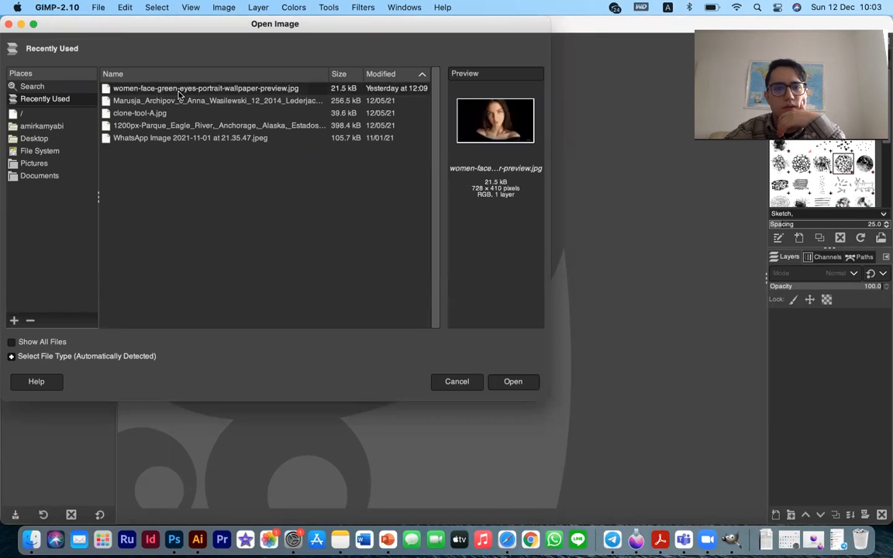
{"action": "left_click", "coordinate": [514, 380]}
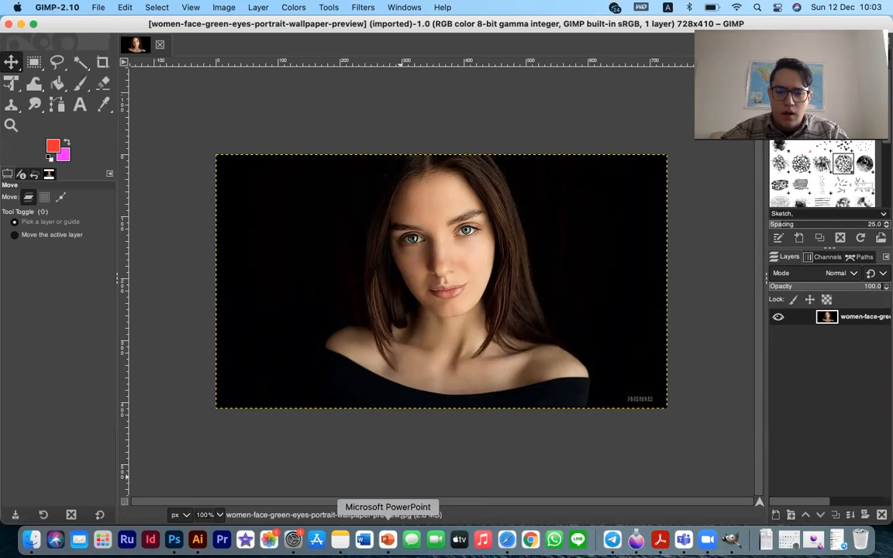
Switch to PowerPoint, review the Color menu and Filters slides, and highlight the blur filter bullet on slide 9
{"action": "left_click", "coordinate": [387, 538]}
{"action": "left_click", "coordinate": [50, 395]}
{"action": "left_click", "coordinate": [62, 207]}
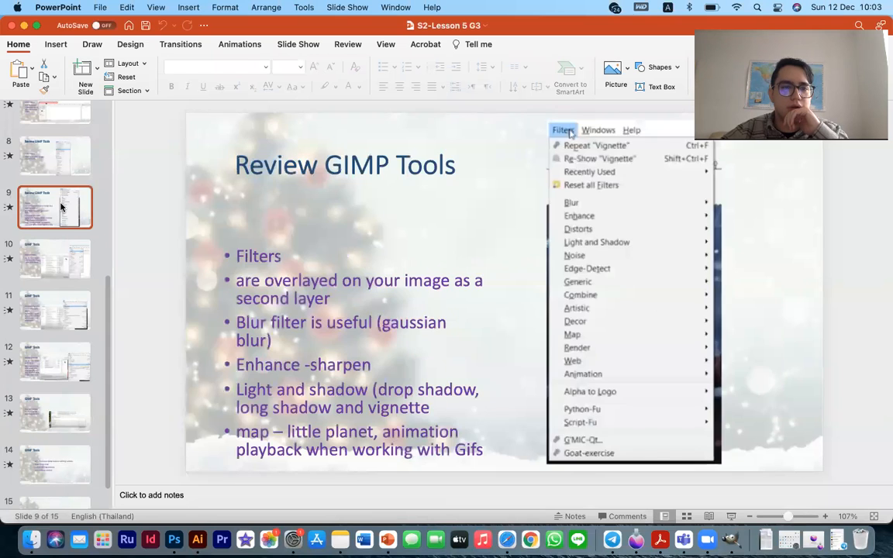
{"action": "left_click", "coordinate": [54, 155]}
{"action": "left_click", "coordinate": [55, 129]}
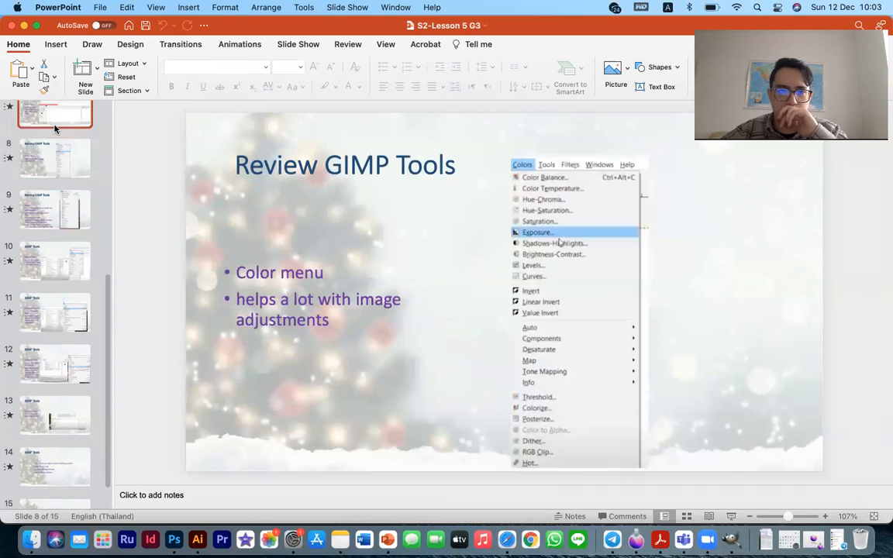
{"action": "left_click", "coordinate": [66, 157]}
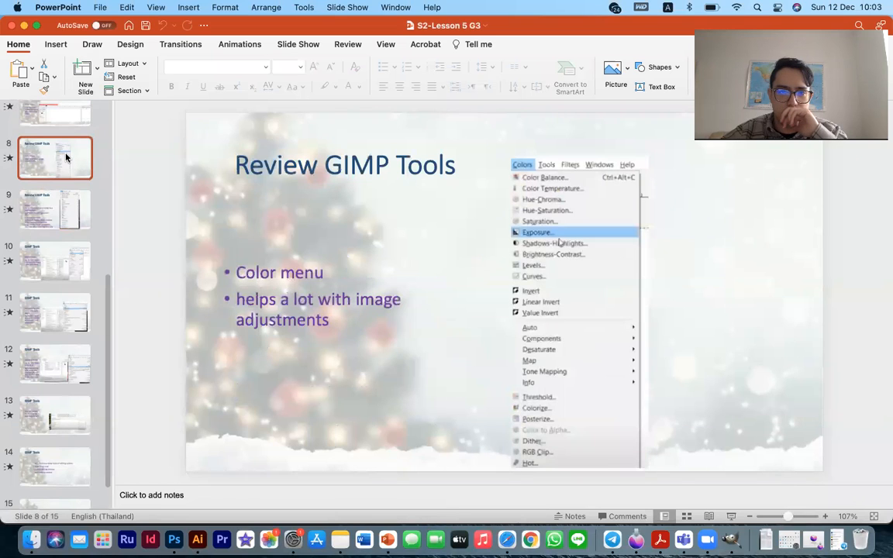
{"action": "left_click", "coordinate": [73, 221]}
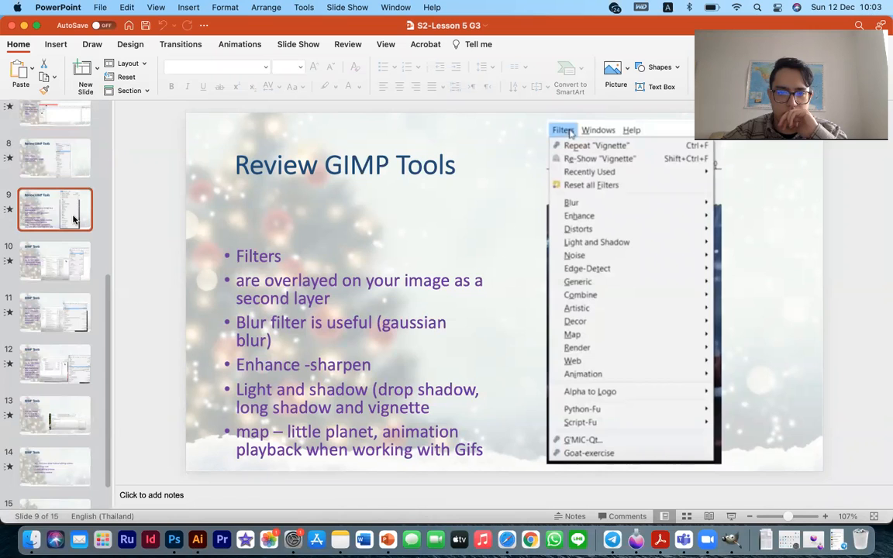
{"action": "triple_click", "coordinate": [239, 322]}
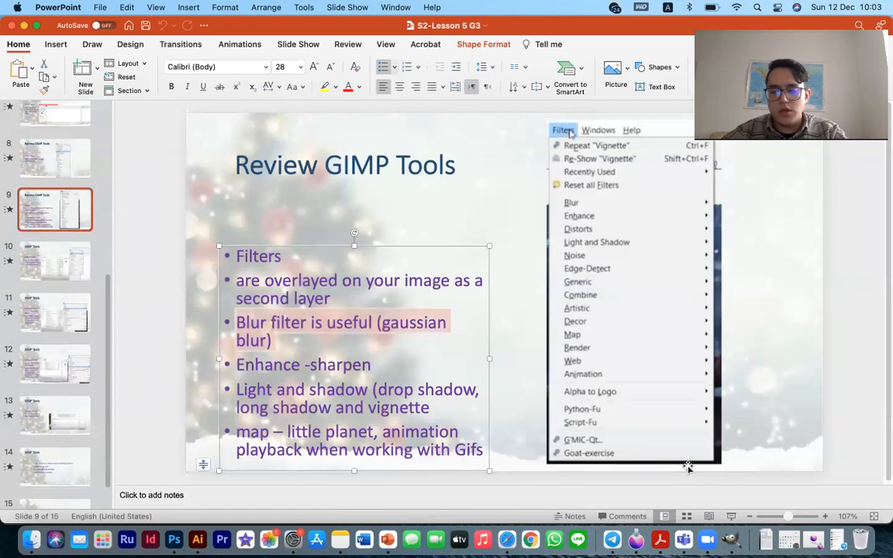
Switch to GIMP and try the Gaussian Blur filter on the portrait, setting Size X and Size Y to 0.00
{"action": "left_click", "coordinate": [731, 540]}
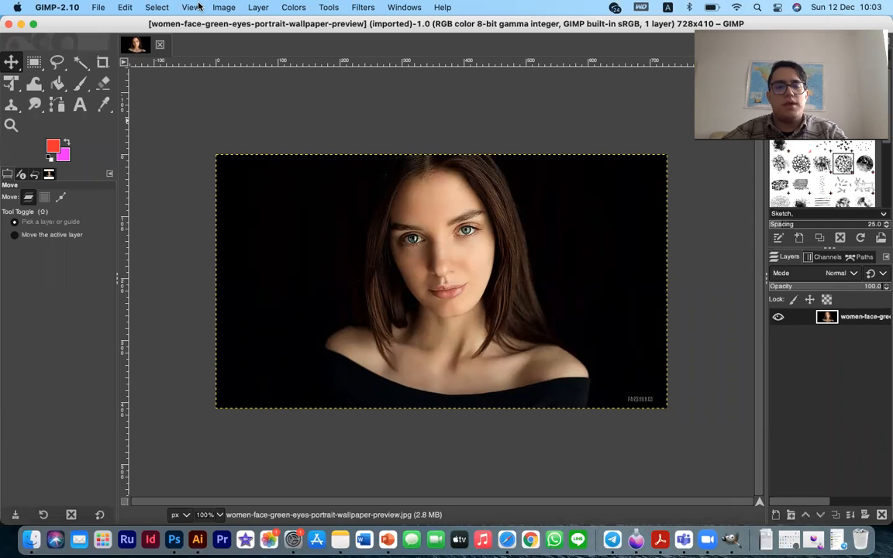
{"action": "left_click", "coordinate": [362, 7]}
{"action": "mouse_move", "coordinate": [396, 75]}
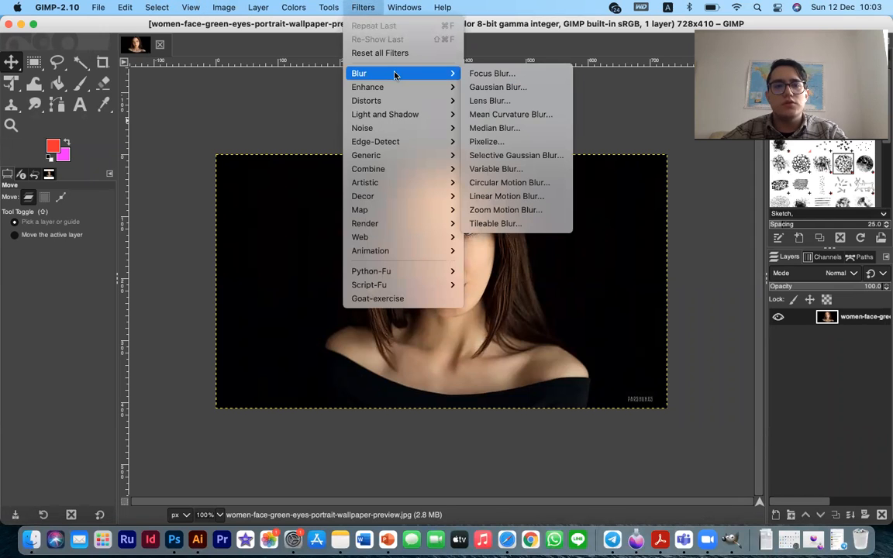
{"action": "left_click", "coordinate": [517, 94]}
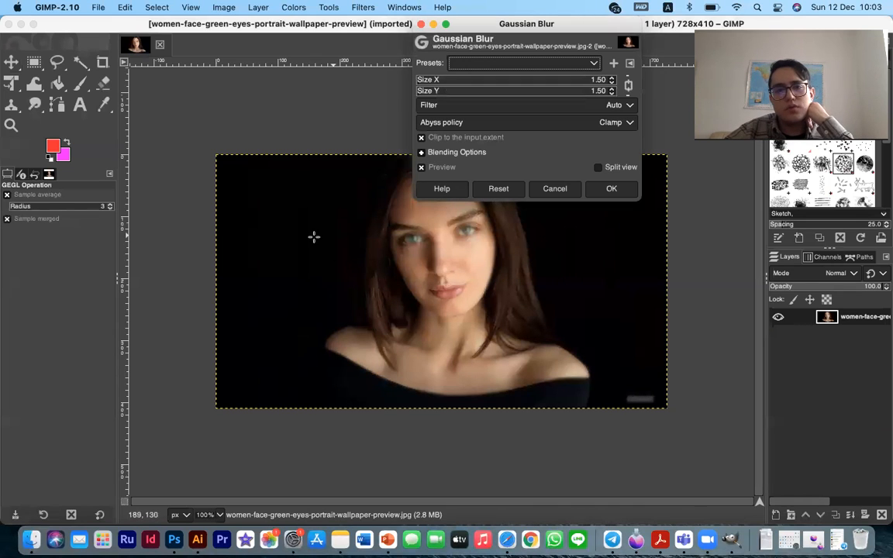
{"action": "left_click", "coordinate": [243, 187]}
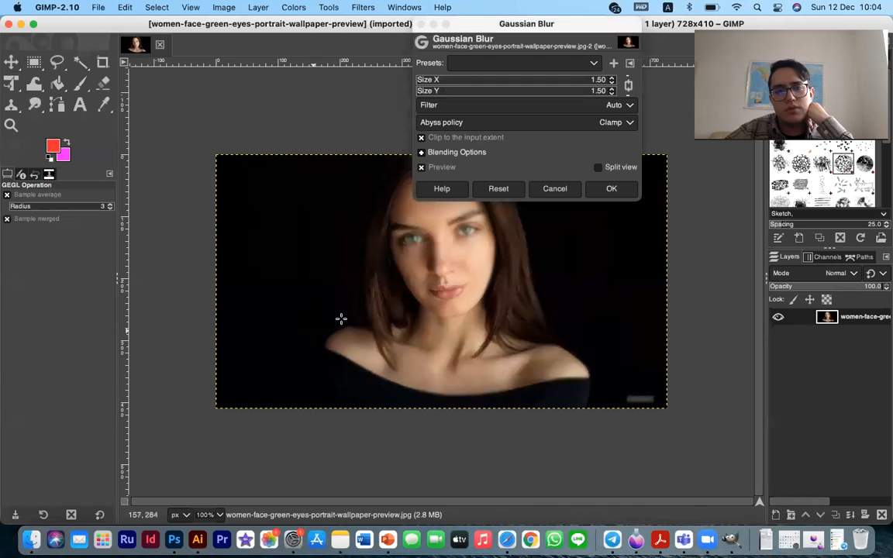
{"action": "left_click_drag", "start_coordinate": [463, 78], "coordinate": [395, 111]}
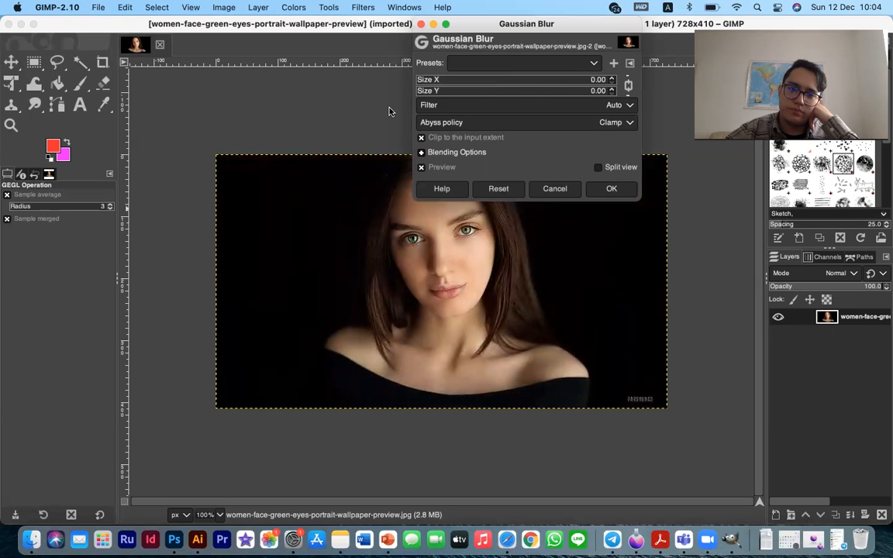
{"action": "left_click", "coordinate": [543, 189]}
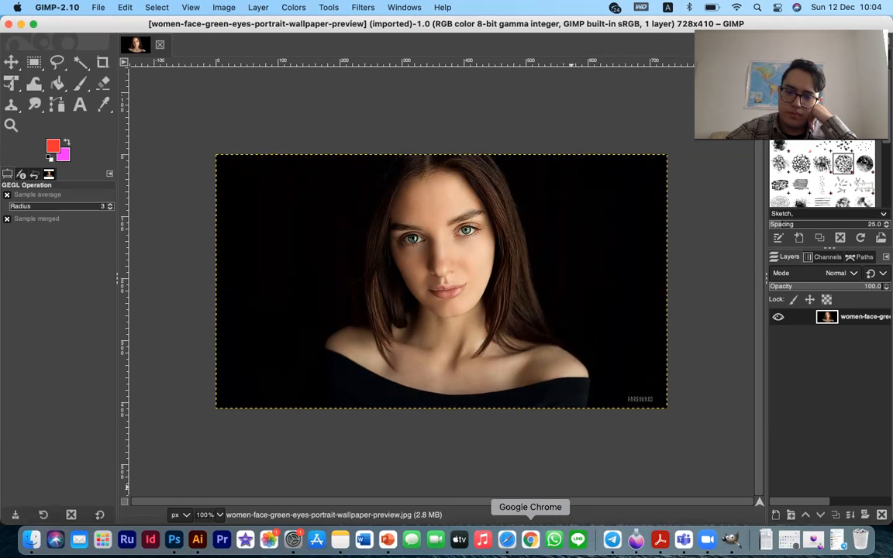
Check the "Enhance -sharpen" bullet in PowerPoint, and in GIMP set a Sharpen (Unsharp Mask) radius of 10.793 for the portrait
{"action": "left_click", "coordinate": [390, 541]}
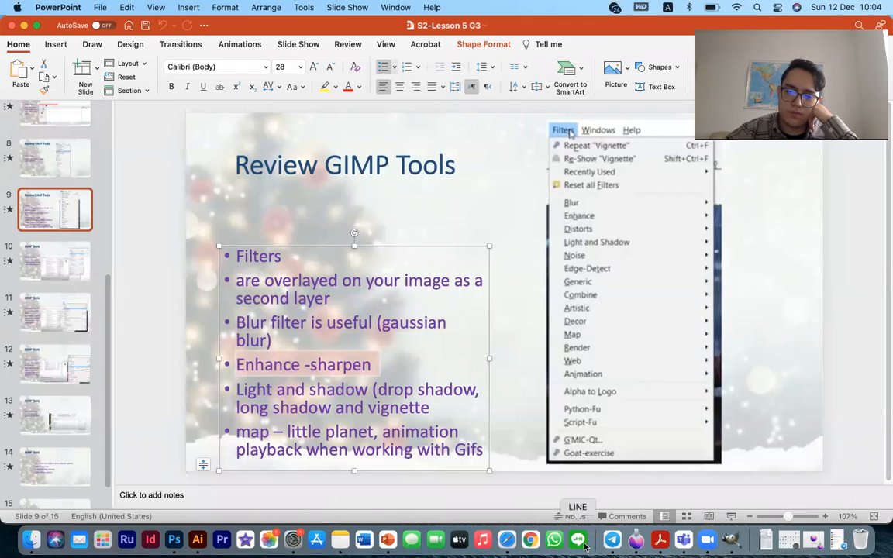
{"action": "left_click", "coordinate": [721, 539]}
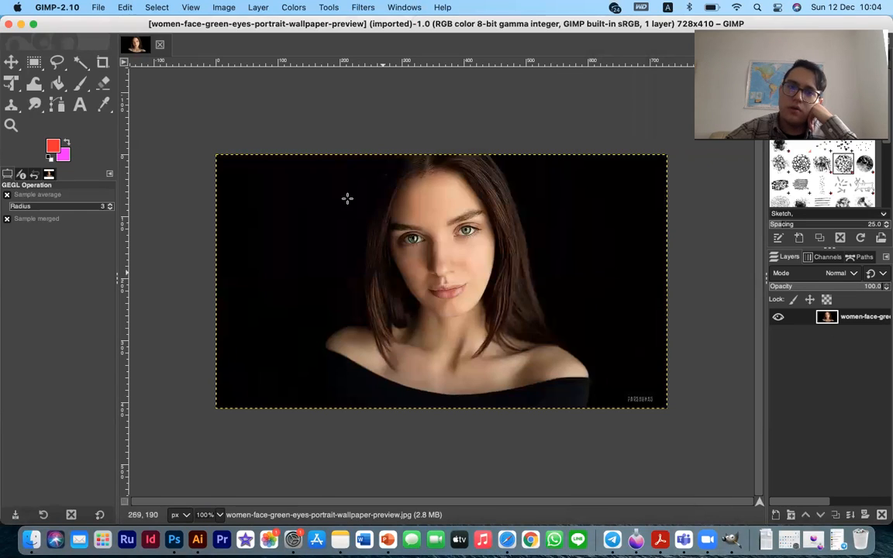
{"action": "left_click", "coordinate": [358, 7]}
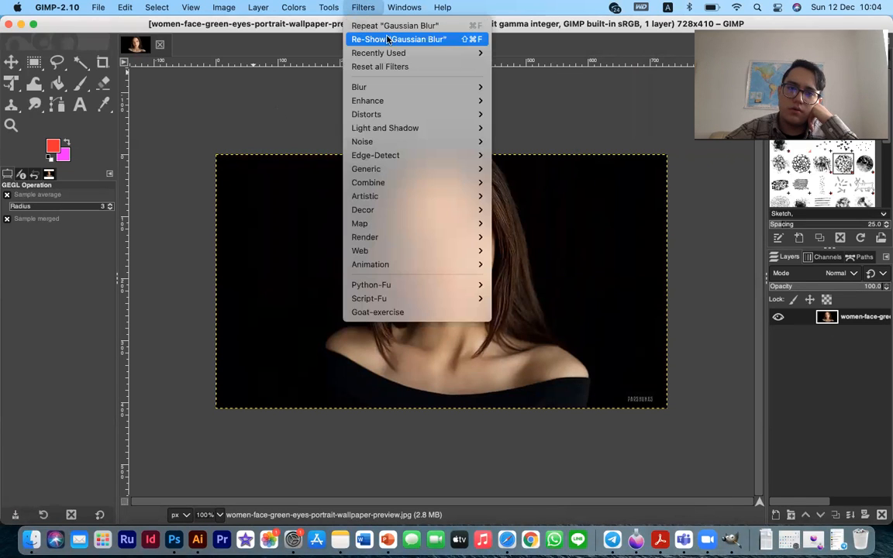
{"action": "mouse_move", "coordinate": [409, 99]}
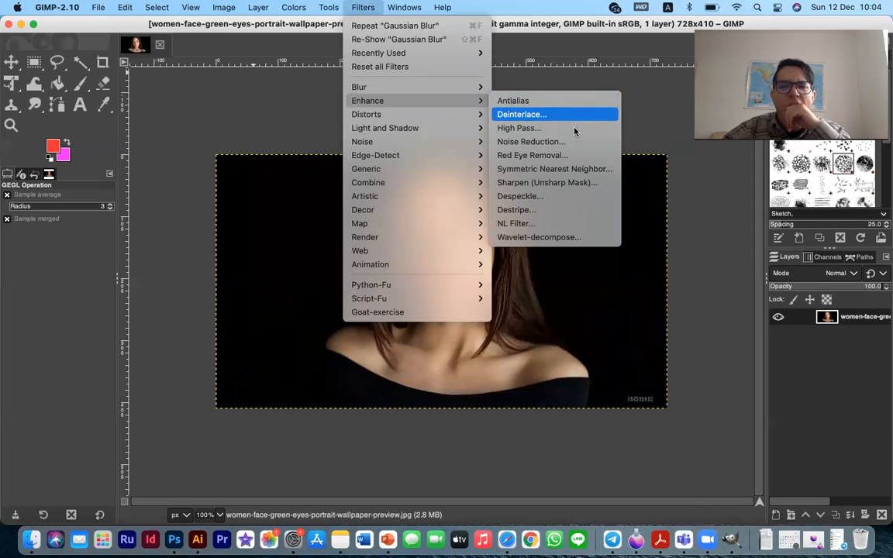
{"action": "left_click", "coordinate": [609, 186]}
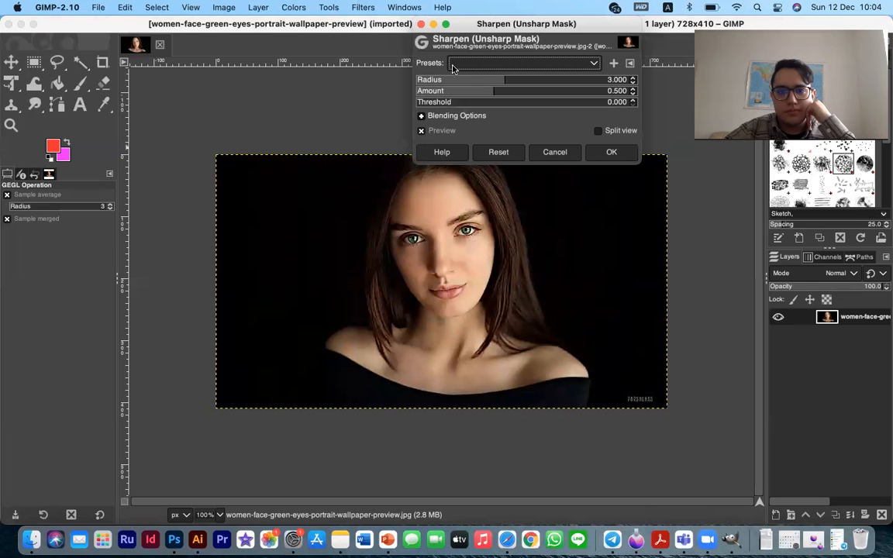
{"action": "left_click_drag", "start_coordinate": [505, 79], "coordinate": [607, 86]}
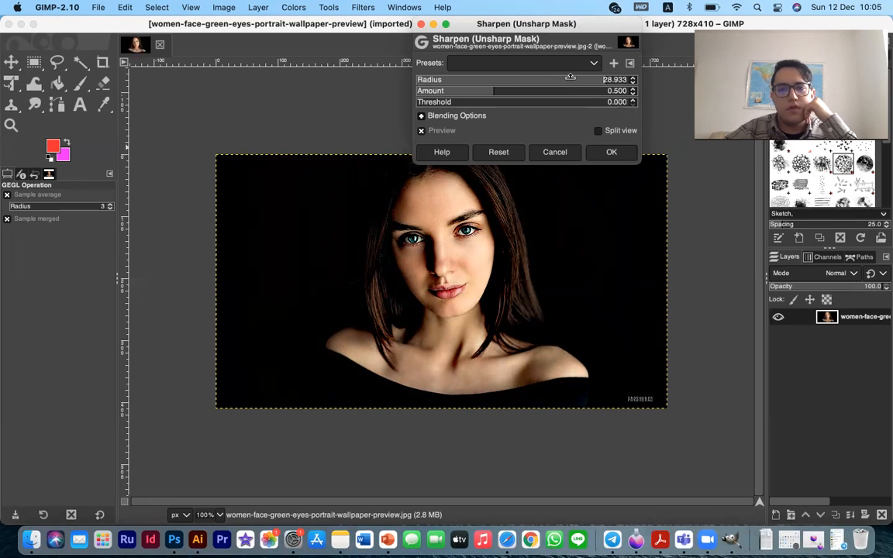
{"action": "left_click_drag", "start_coordinate": [614, 79], "coordinate": [805, 82]}
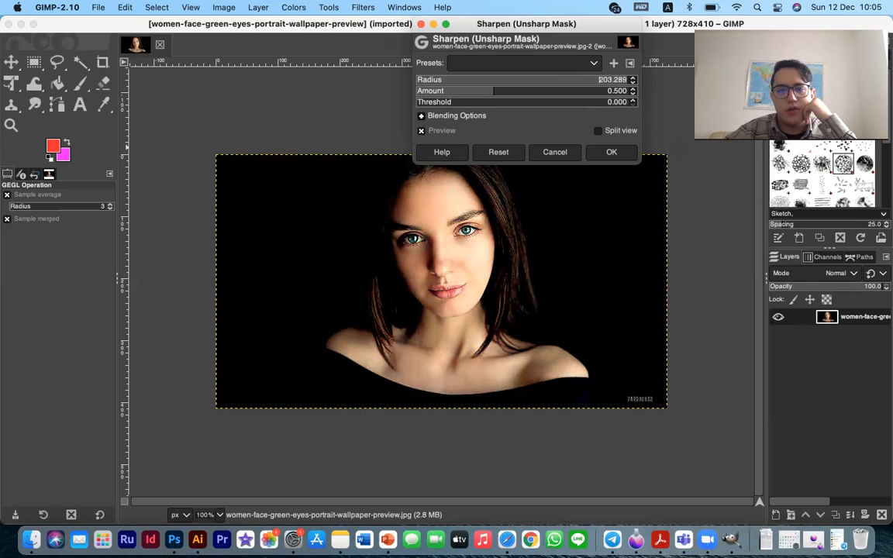
{"action": "left_click_drag", "start_coordinate": [819, 81], "coordinate": [460, 92]}
{"action": "left_click_drag", "start_coordinate": [621, 85], "coordinate": [569, 88]}
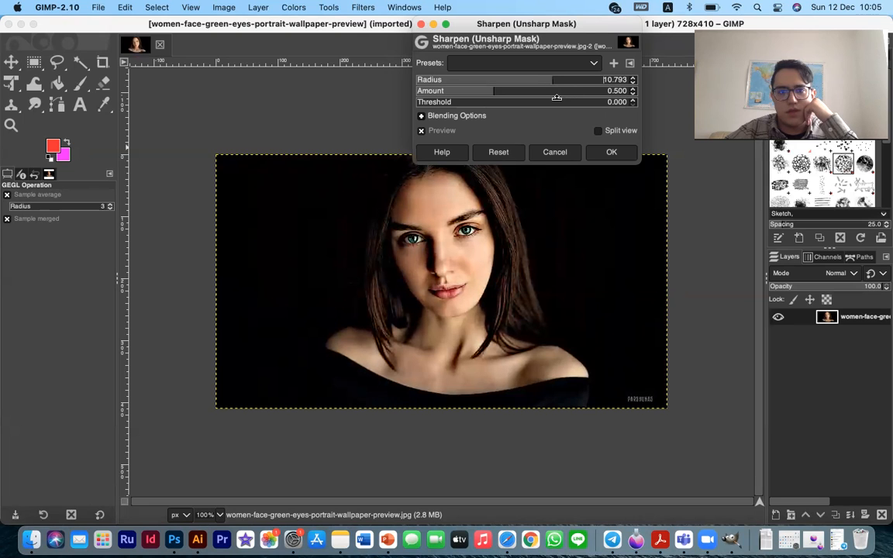
Try extreme sharpening amounts on the portrait and settle the Unsharp Mask amount at 0.159
{"action": "left_click_drag", "start_coordinate": [489, 91], "coordinate": [776, 95]}
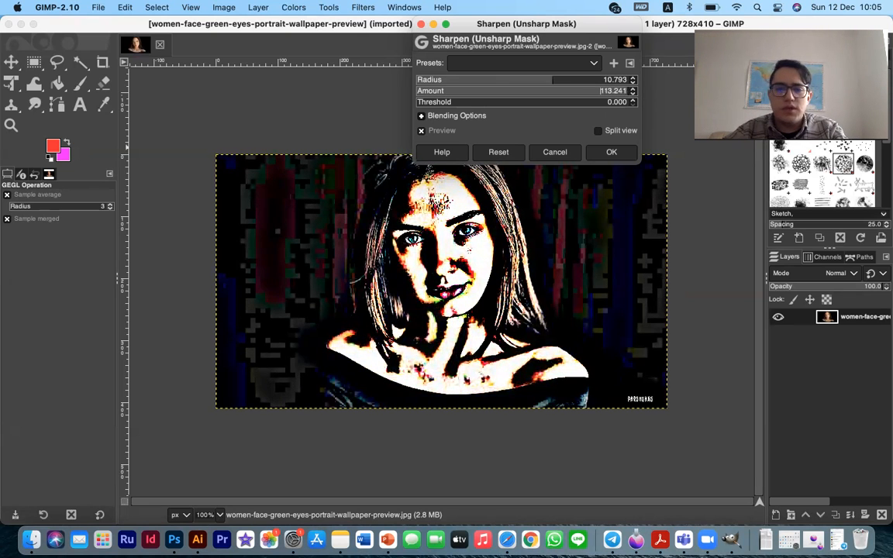
{"action": "left_click_drag", "start_coordinate": [884, 87], "coordinate": [380, 104]}
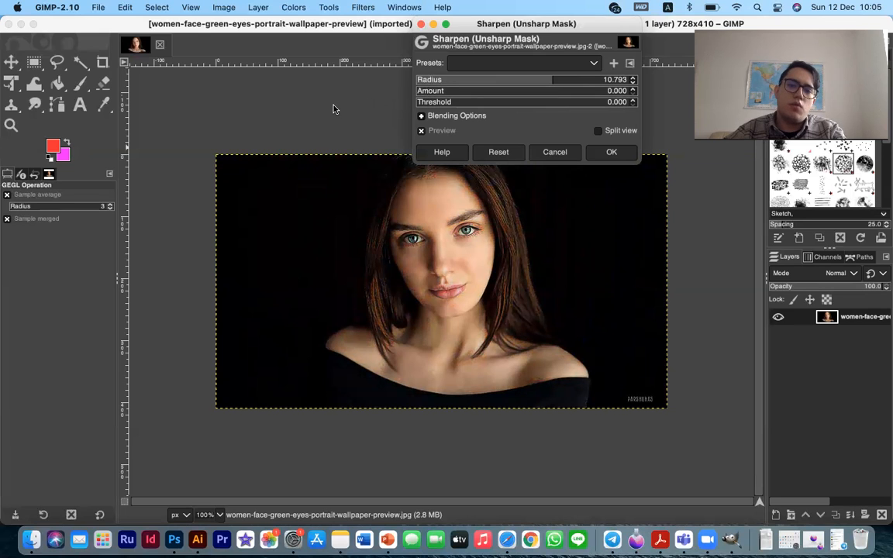
{"action": "left_click_drag", "start_coordinate": [422, 91], "coordinate": [468, 137]}
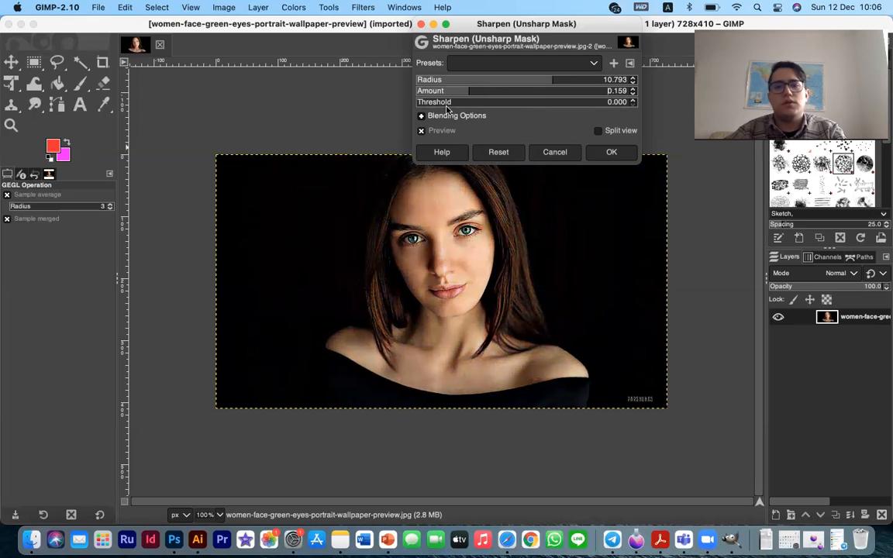
Try different Unsharp Mask thresholds on the portrait, settle on 0.143, and apply the sharpening
{"action": "left_click_drag", "start_coordinate": [476, 104], "coordinate": [660, 104]}
{"action": "left_click_drag", "start_coordinate": [587, 109], "coordinate": [371, 124]}
{"action": "left_click_drag", "start_coordinate": [467, 117], "coordinate": [595, 105]}
{"action": "left_click_drag", "start_coordinate": [517, 113], "coordinate": [447, 121]}
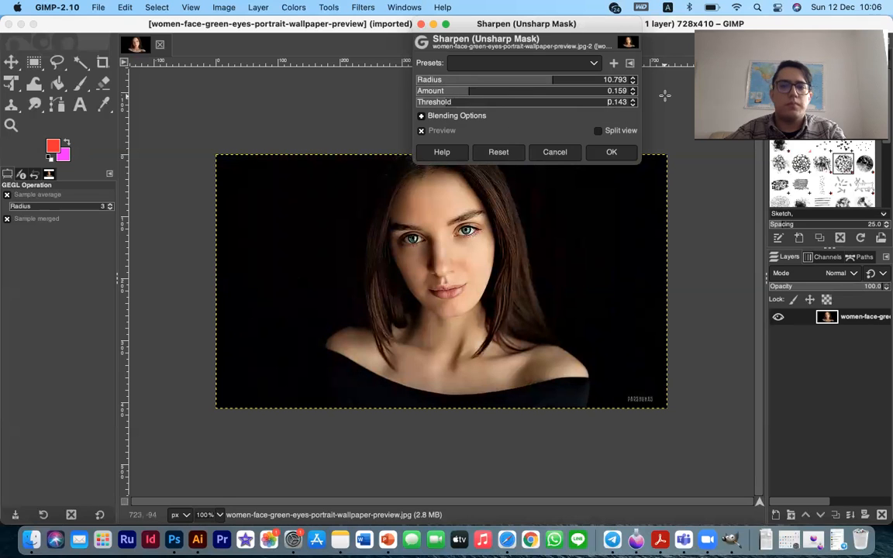
{"action": "left_click", "coordinate": [620, 152]}
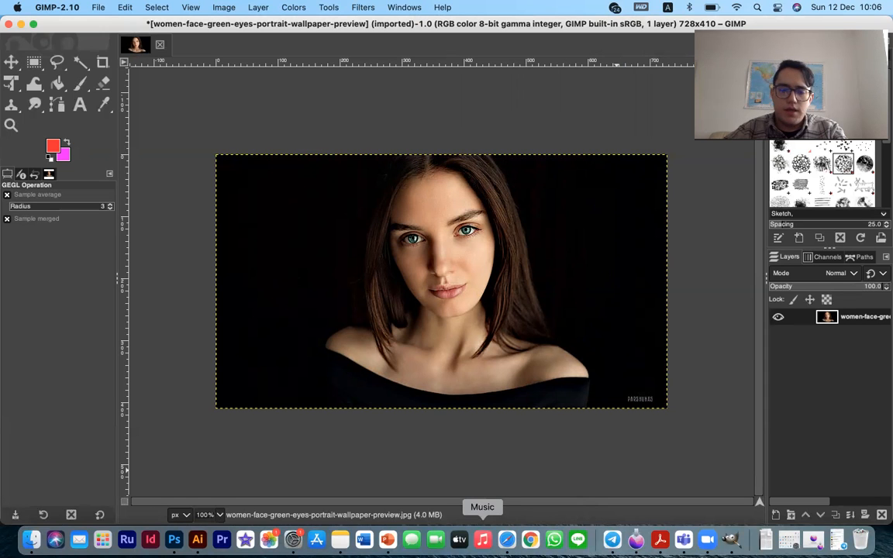
Switch to PowerPoint, check the "Light and shadow" bullet on slide 9, and return to GIMP
{"action": "left_click", "coordinate": [387, 539]}
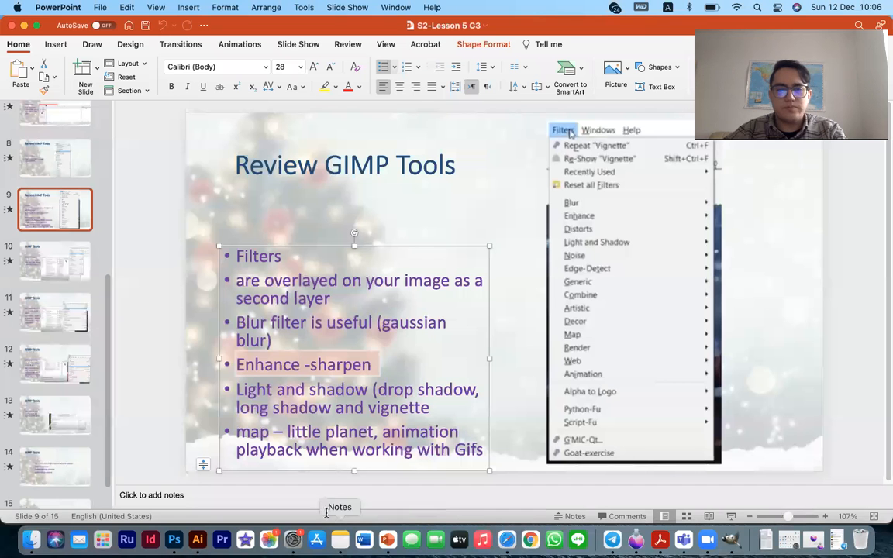
{"action": "left_click", "coordinate": [234, 390]}
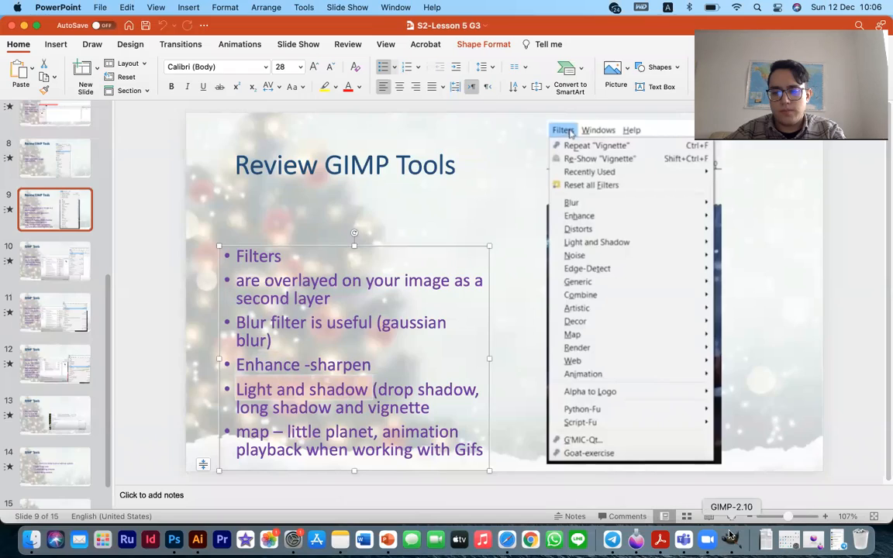
{"action": "left_click", "coordinate": [658, 539]}
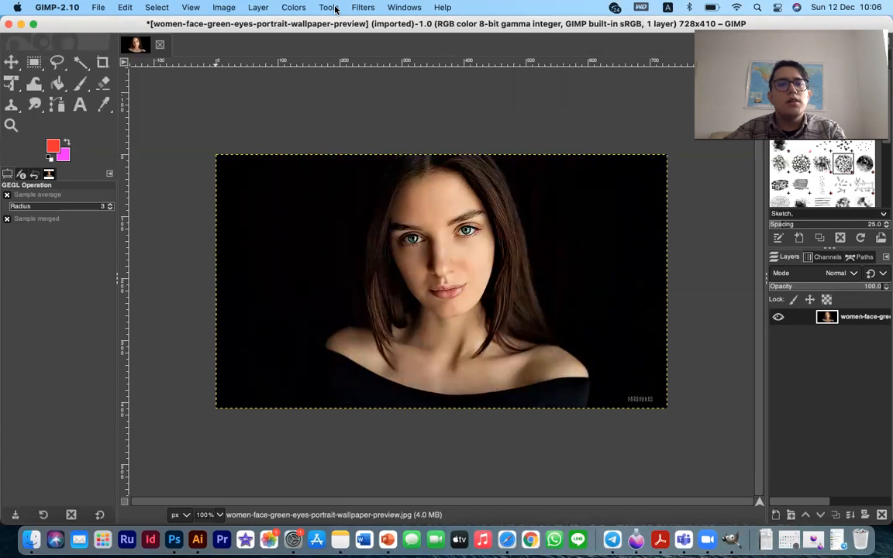
Try the Sparkle light filter on the portrait with adjusted luminosity threshold and flare intensity, and cancel it
{"action": "left_click", "coordinate": [365, 7]}
{"action": "mouse_move", "coordinate": [383, 242]}
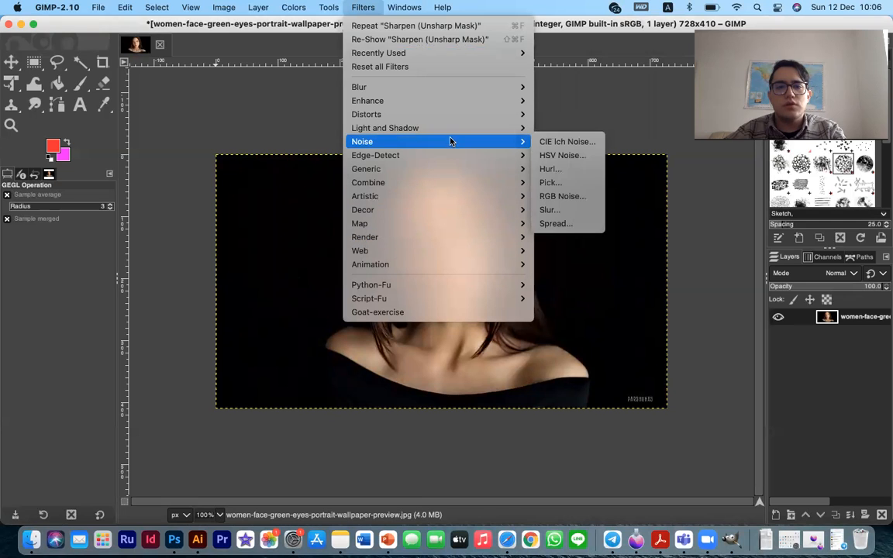
{"action": "mouse_move", "coordinate": [455, 133]}
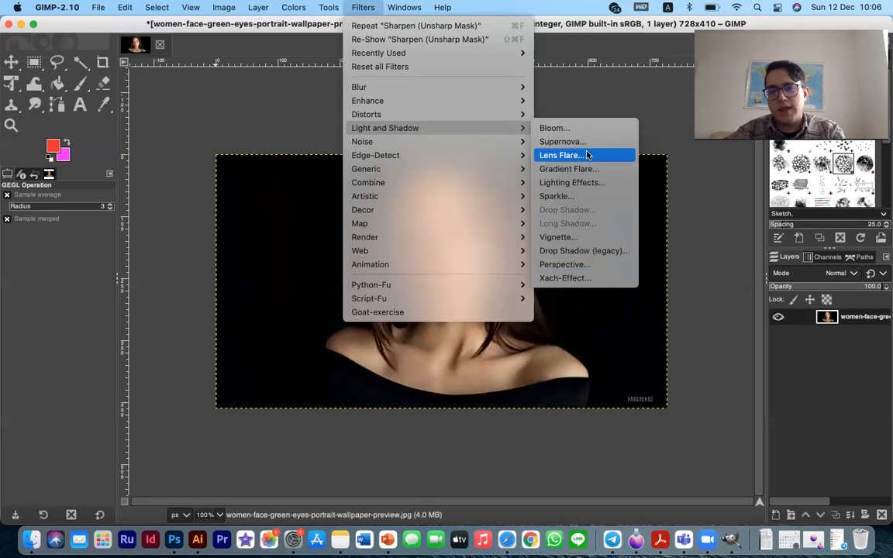
{"action": "left_click", "coordinate": [605, 196]}
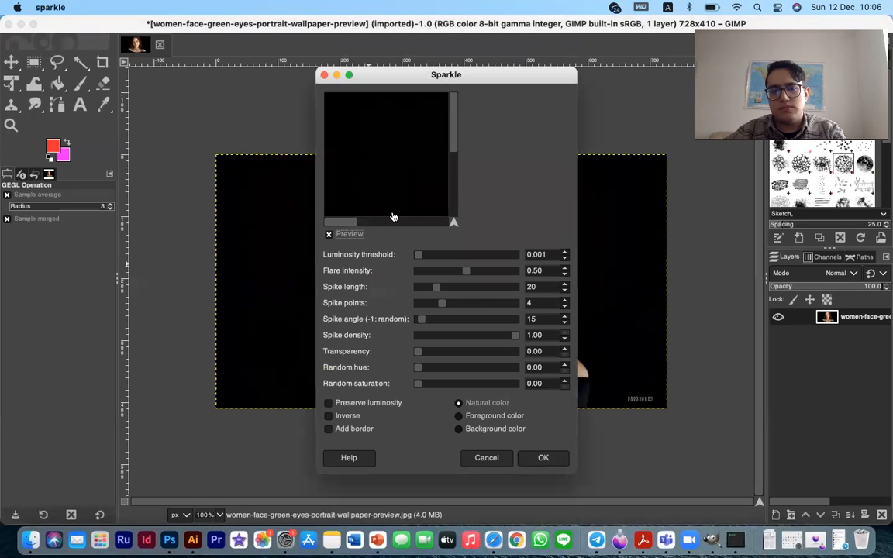
{"action": "left_click_drag", "start_coordinate": [449, 80], "coordinate": [711, 85]}
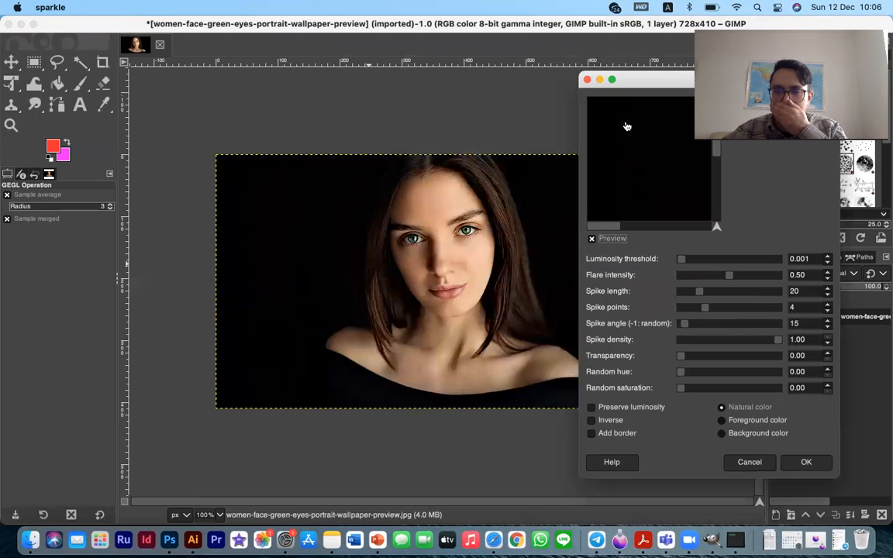
{"action": "left_click_drag", "start_coordinate": [682, 258], "coordinate": [656, 281]}
{"action": "left_click_drag", "start_coordinate": [730, 277], "coordinate": [803, 295]}
{"action": "left_click", "coordinate": [749, 322]}
{"action": "left_click", "coordinate": [749, 311]}
{"action": "left_click", "coordinate": [752, 465]}
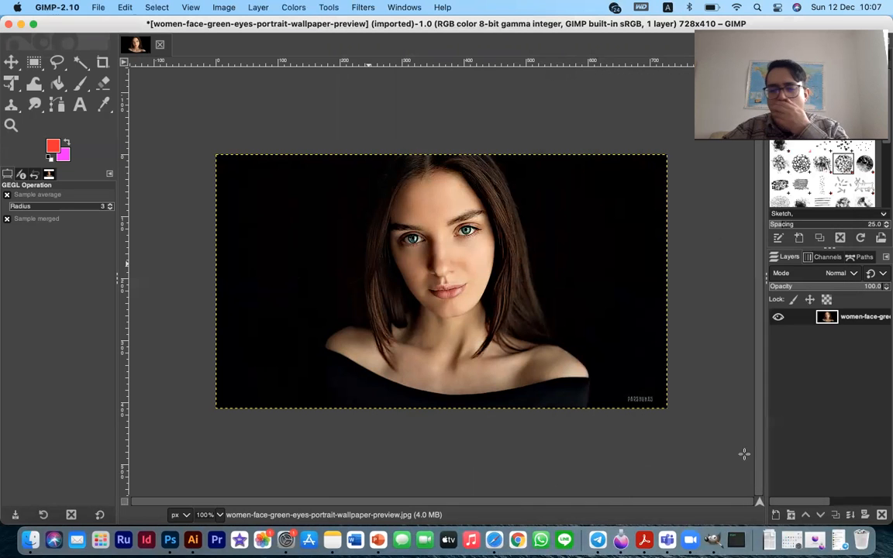
Try a circular Vignette on the portrait with Softness 0.825, Gamma 1.345 and Squeeze 0.550
{"action": "left_click", "coordinate": [363, 7]}
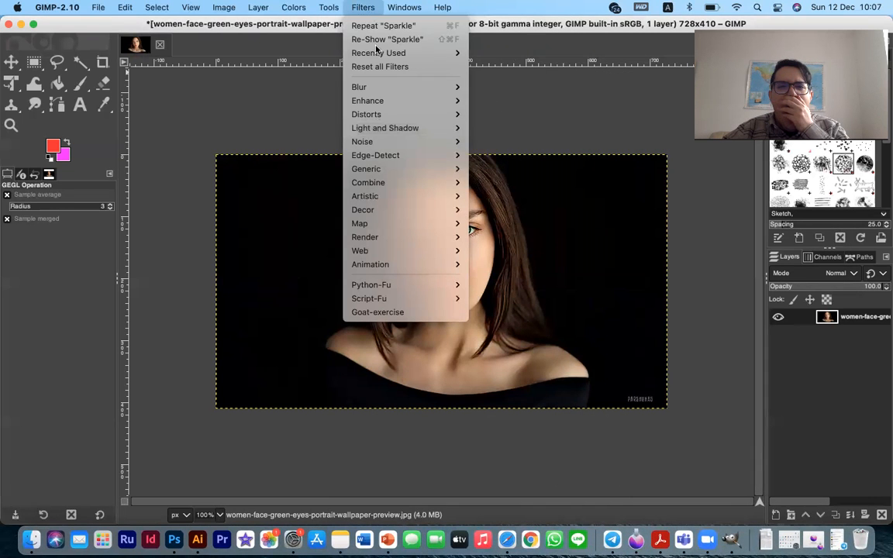
{"action": "mouse_move", "coordinate": [400, 128]}
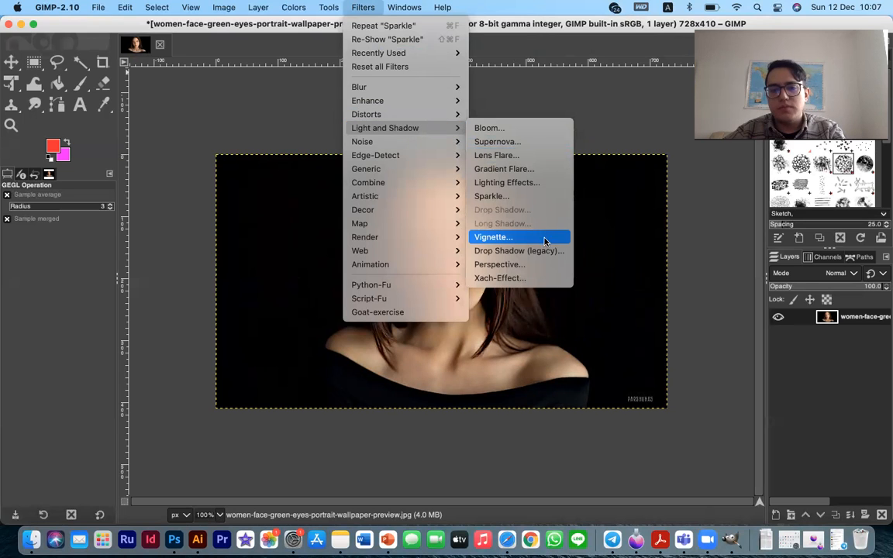
{"action": "key", "text": "Return"}
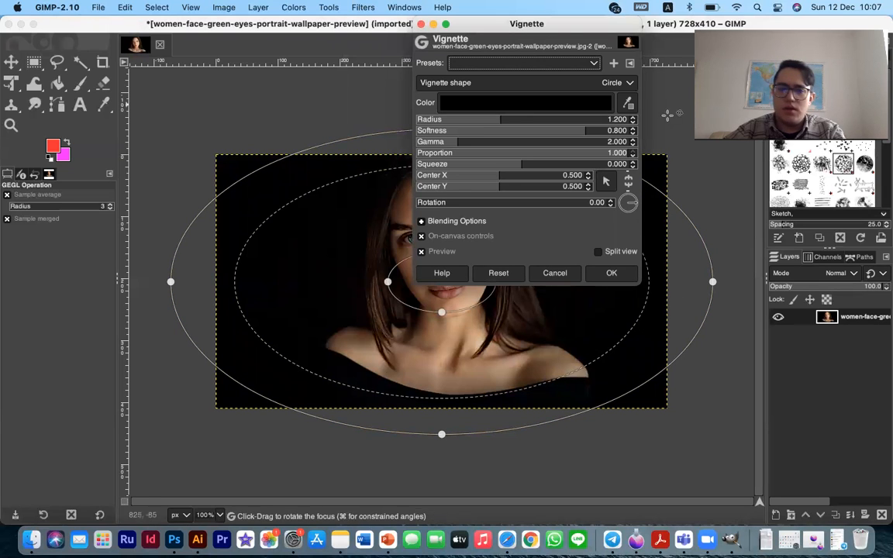
{"action": "left_click_drag", "start_coordinate": [523, 130], "coordinate": [492, 142]}
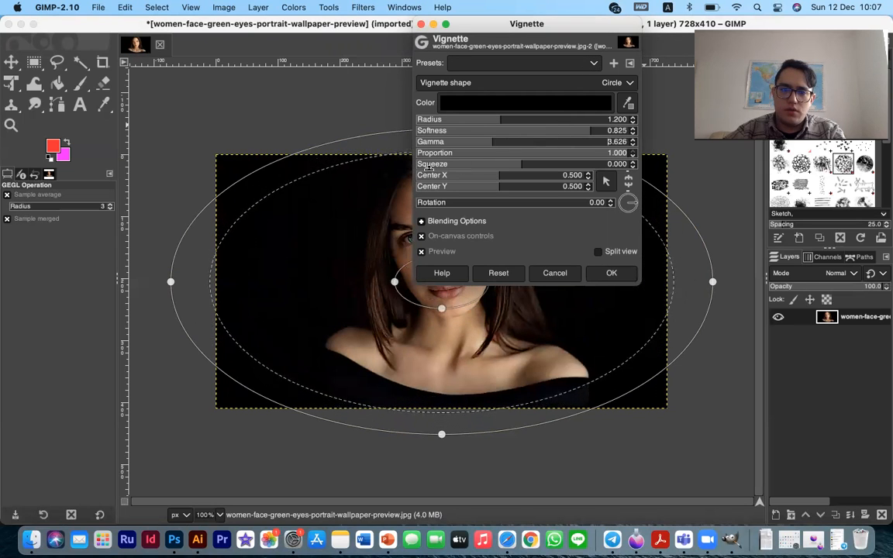
{"action": "left_click_drag", "start_coordinate": [425, 165], "coordinate": [351, 172]}
{"action": "left_click_drag", "start_coordinate": [419, 172], "coordinate": [478, 165]}
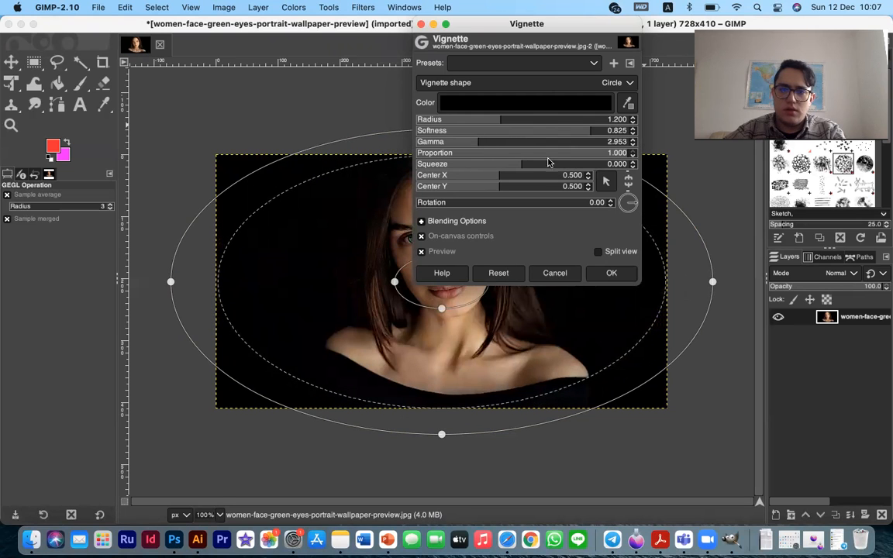
{"action": "left_click_drag", "start_coordinate": [535, 142], "coordinate": [448, 159]}
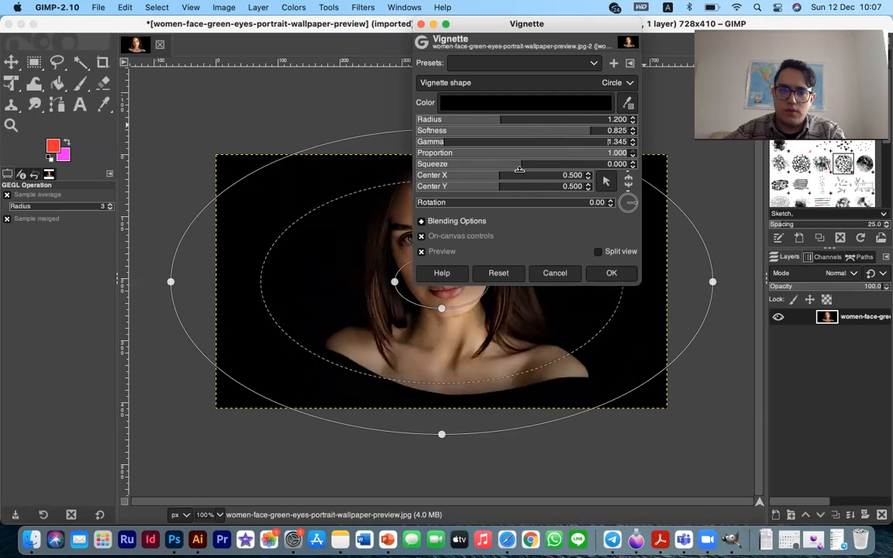
{"action": "left_click_drag", "start_coordinate": [522, 164], "coordinate": [580, 174]}
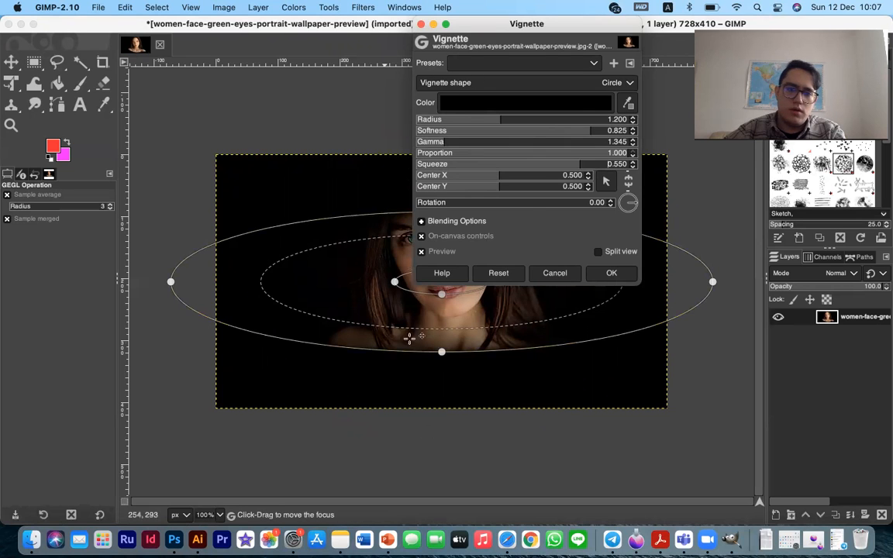
Reshape the vignette on the canvas into a tall ellipse with Radius 0.816 and Squeeze -0.637, and cancel the filter
{"action": "left_click_drag", "start_coordinate": [442, 352], "coordinate": [442, 373]}
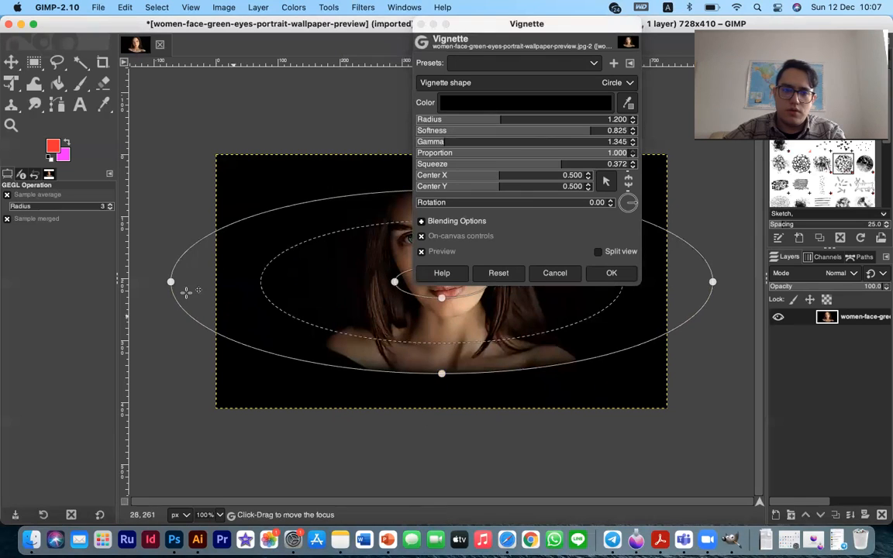
{"action": "left_click_drag", "start_coordinate": [171, 281], "coordinate": [313, 281]}
{"action": "left_click_drag", "start_coordinate": [441, 374], "coordinate": [441, 409]}
{"action": "left_click_drag", "start_coordinate": [440, 319], "coordinate": [441, 314]}
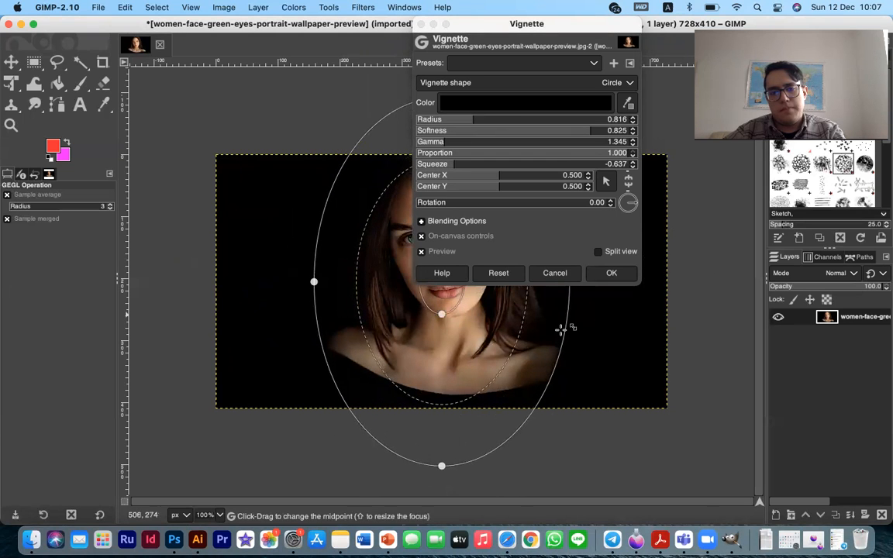
{"action": "left_click", "coordinate": [555, 273]}
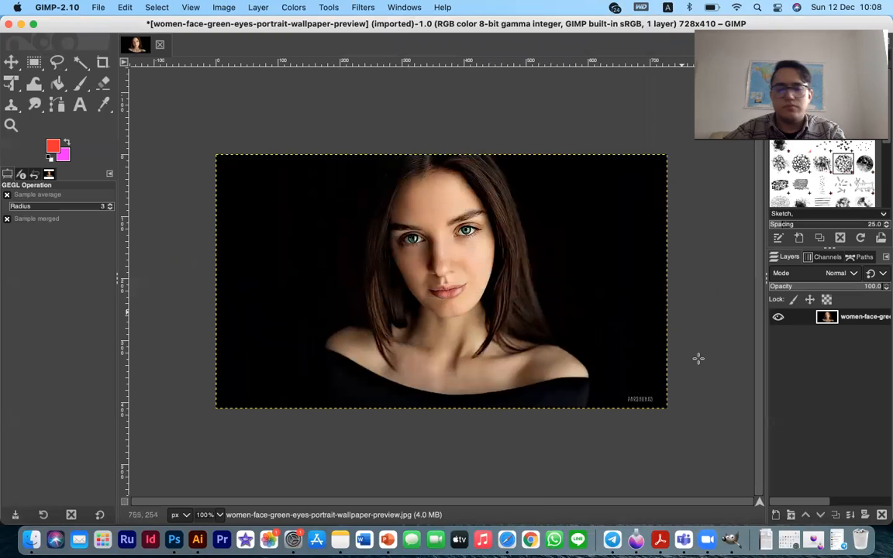
Check the drop shadow item in PowerPoint, and in GIMP start Drop Shadow (legacy) for the portrait with an opacity of 70
{"action": "left_click", "coordinate": [388, 539]}
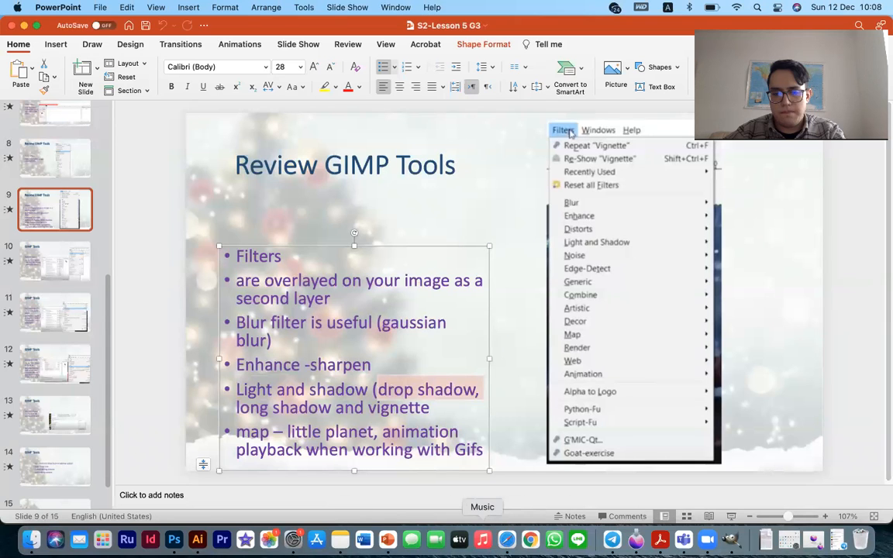
{"action": "left_click", "coordinate": [735, 539]}
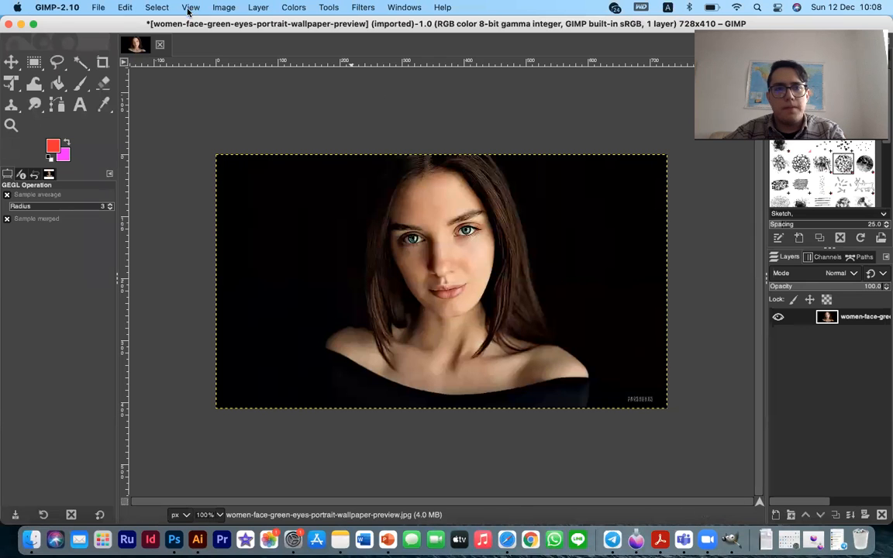
{"action": "left_click", "coordinate": [353, 6]}
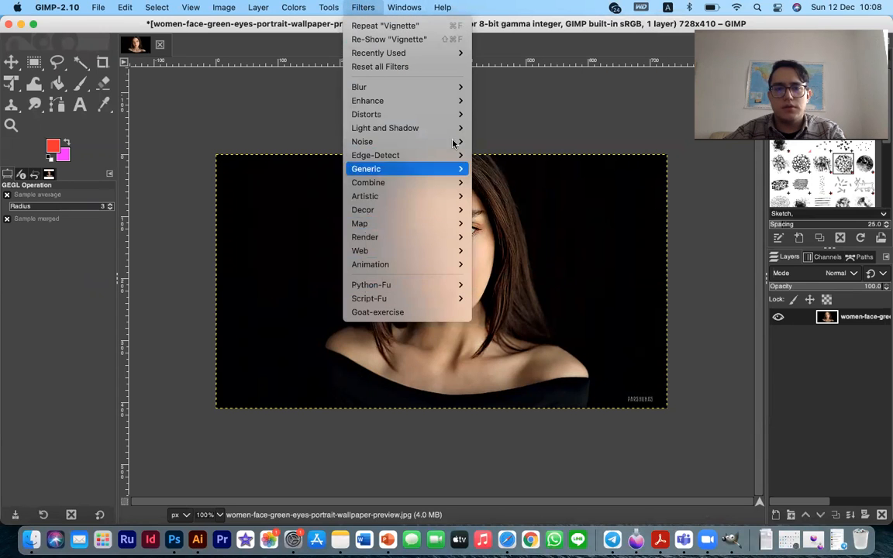
{"action": "mouse_move", "coordinate": [457, 129]}
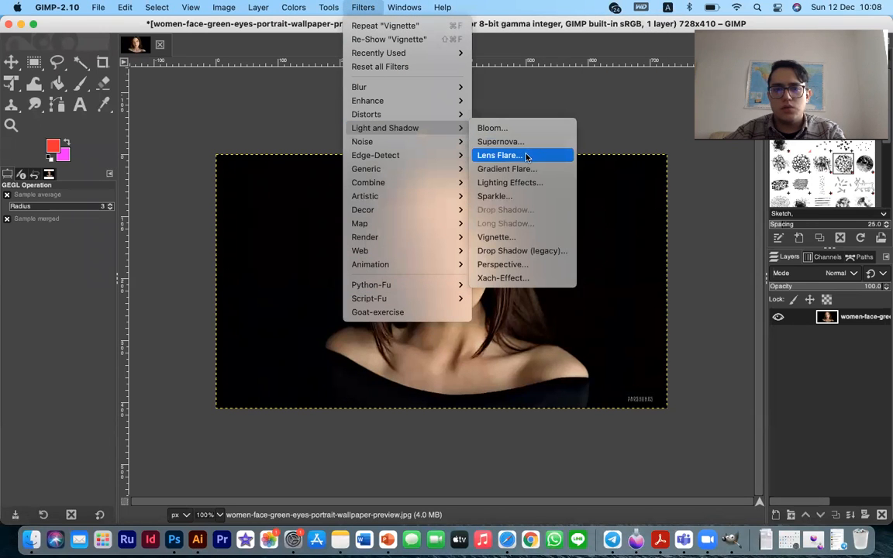
{"action": "left_click", "coordinate": [527, 251]}
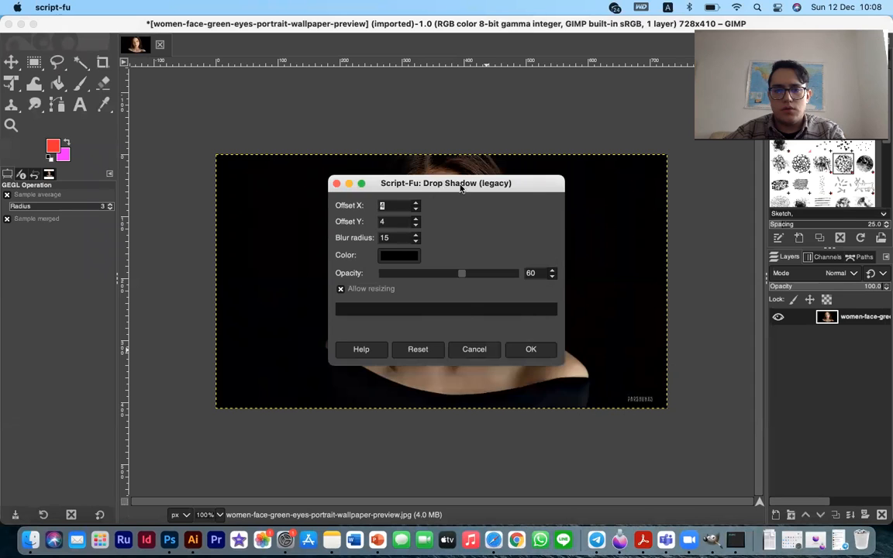
{"action": "left_click_drag", "start_coordinate": [461, 187], "coordinate": [736, 230]}
{"action": "left_click_drag", "start_coordinate": [739, 316], "coordinate": [833, 319]}
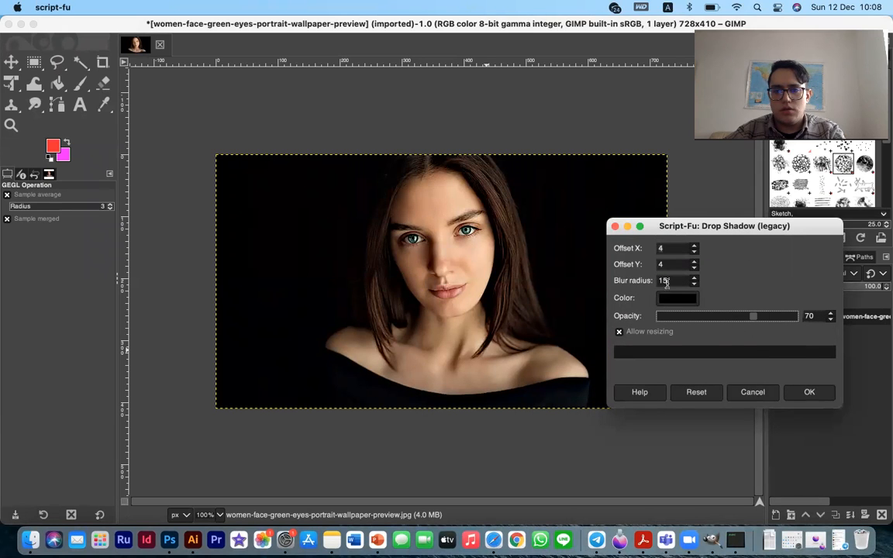
Try the drop shadow with a blur radius of 18, Offset Y of 7 and an increased Offset X, and undo it
{"action": "left_click", "coordinate": [695, 278]}
{"action": "left_click", "coordinate": [696, 278]}
{"action": "left_click", "coordinate": [696, 279]}
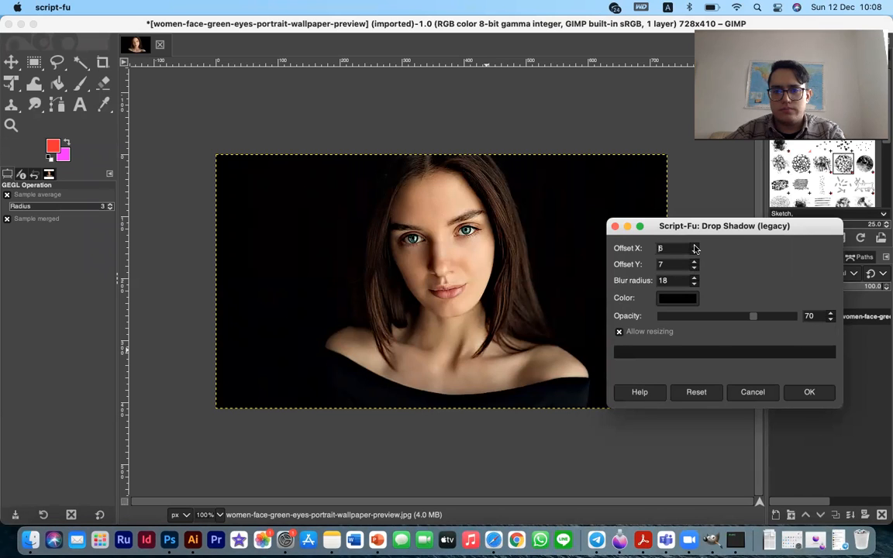
{"action": "left_click", "coordinate": [805, 392]}
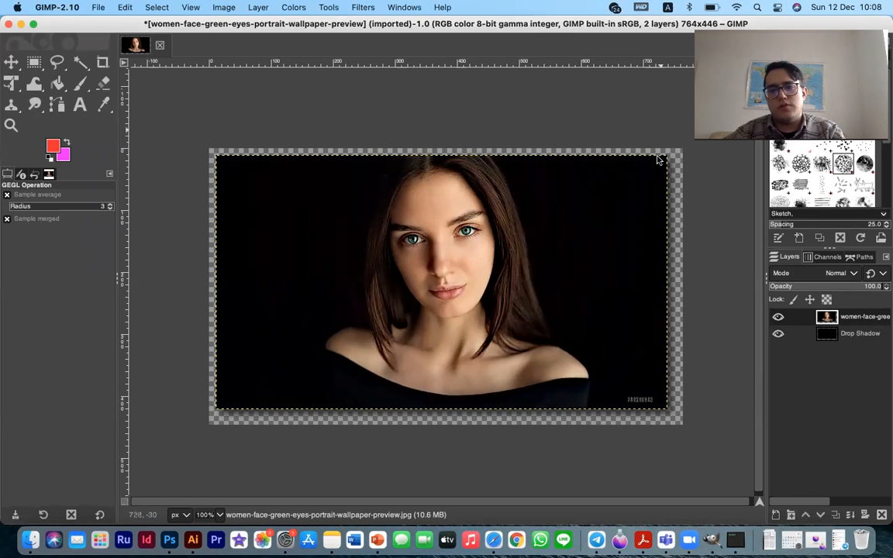
{"action": "key", "text": "super+z"}
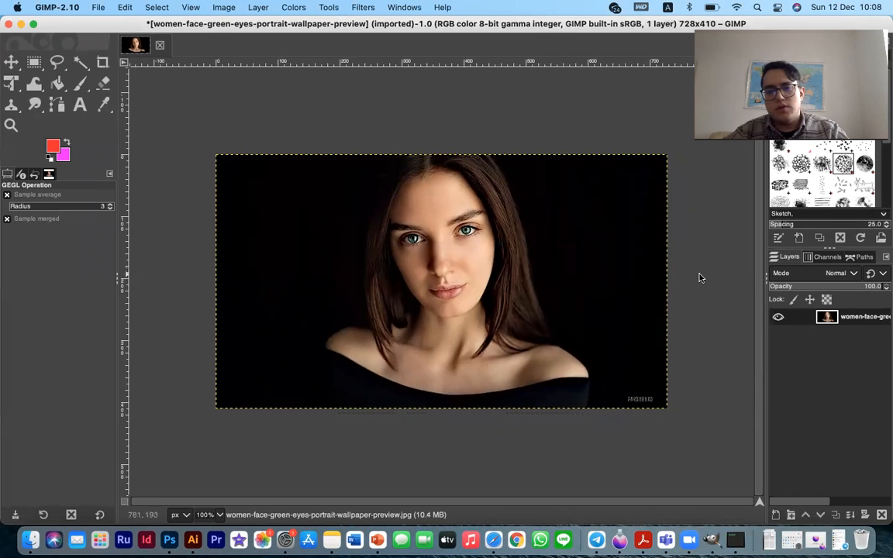
{"action": "key", "text": "super+shift+f"}
{"action": "left_click", "coordinate": [554, 272]}
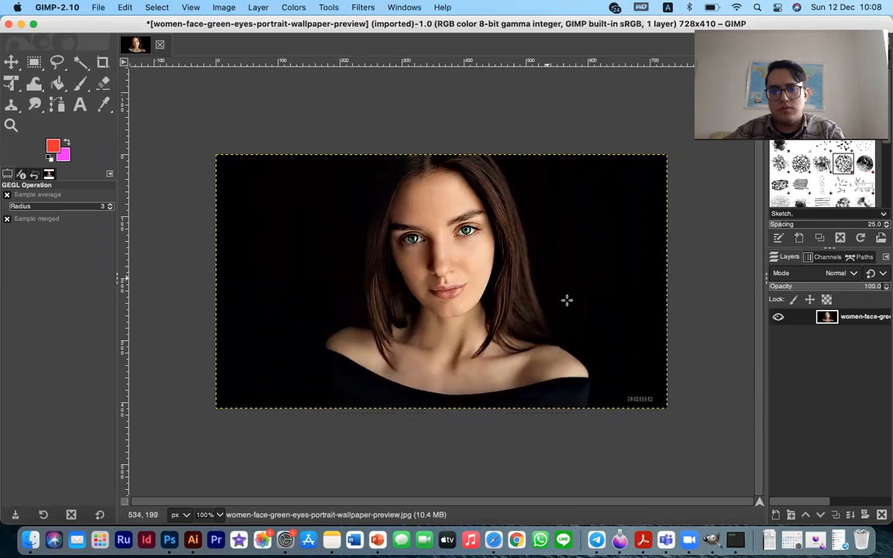
{"action": "key", "text": "super+shift+f"}
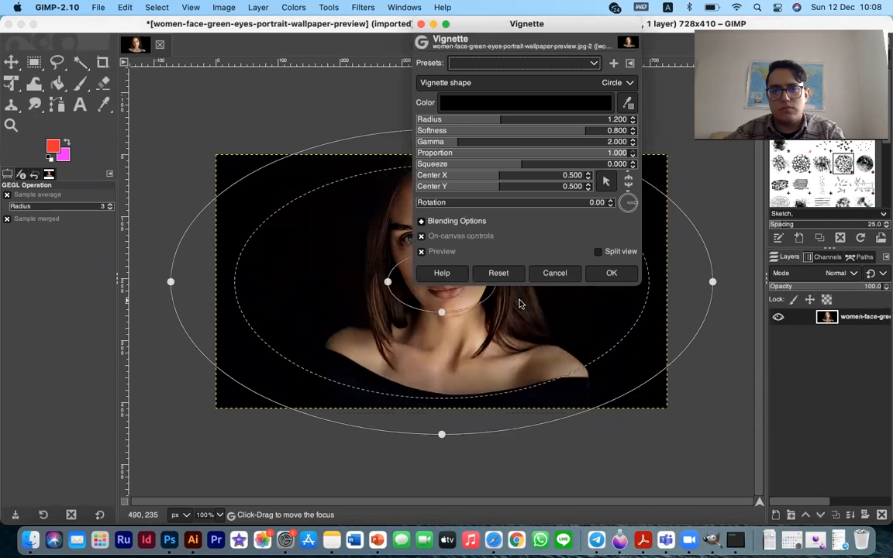
{"action": "left_click", "coordinate": [555, 276]}
{"action": "key", "text": "super+shift+f"}
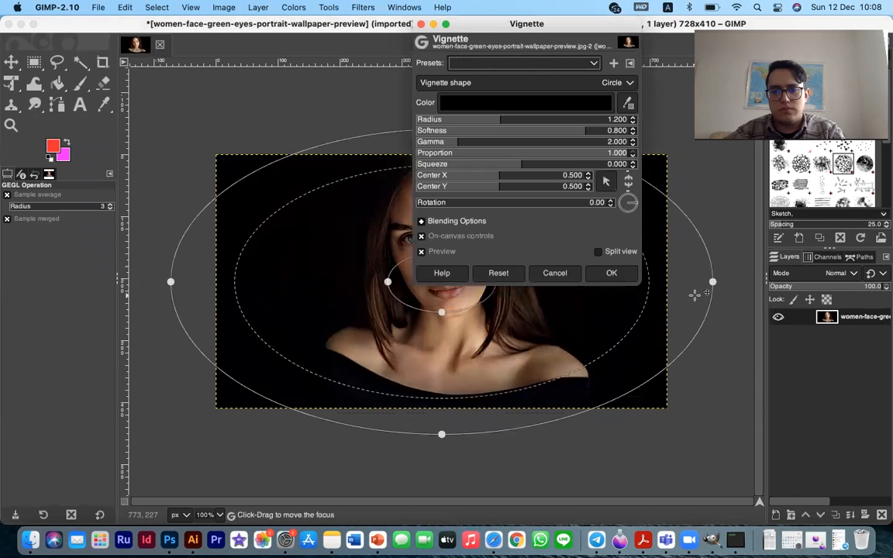
{"action": "left_click", "coordinate": [560, 272]}
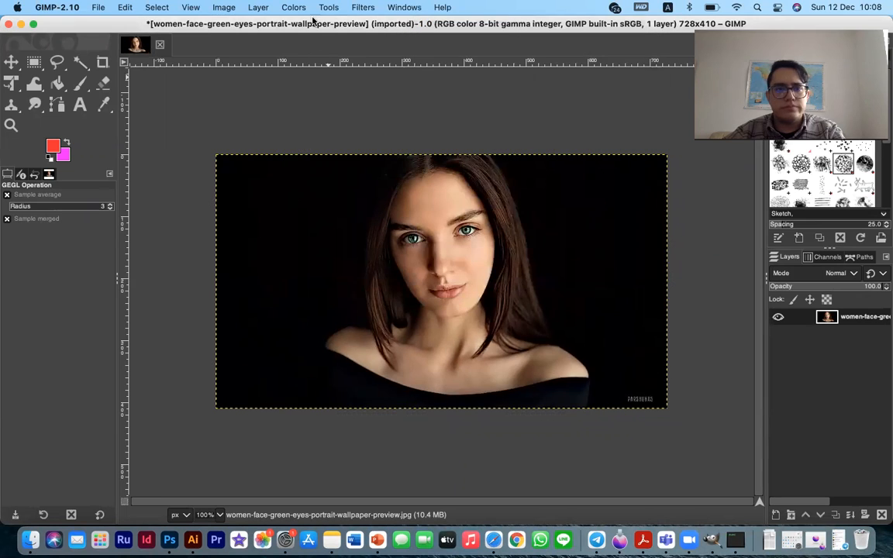
Switch to PowerPoint to check the filter bullets on slide 9
{"action": "left_click", "coordinate": [372, 7]}
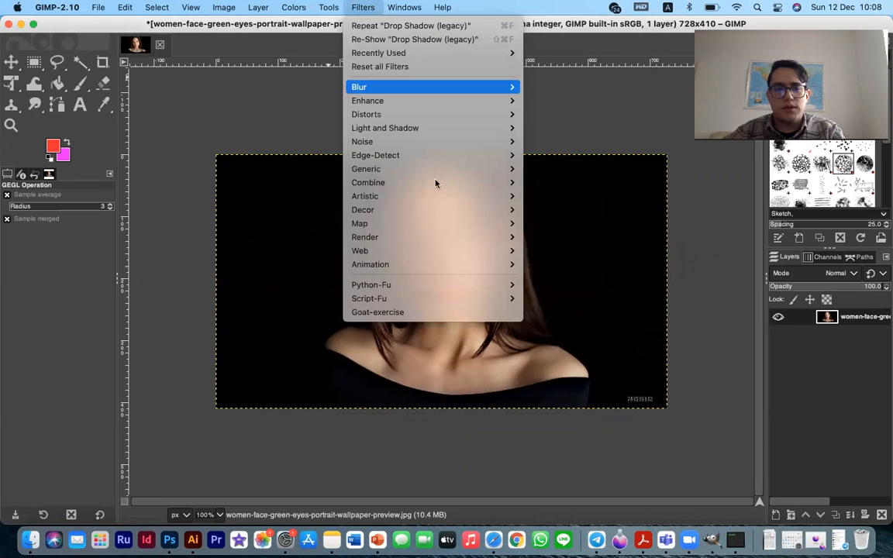
{"action": "left_click", "coordinate": [374, 545]}
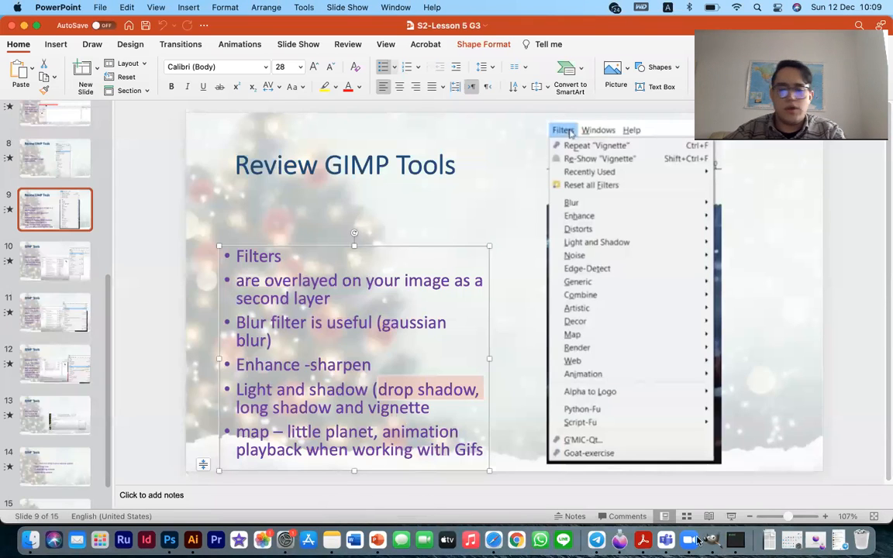
Switch to GIMP and trace a closed Free Select outline around the woman's hair, shoulders and the image's lower edge
{"action": "left_click", "coordinate": [714, 543]}
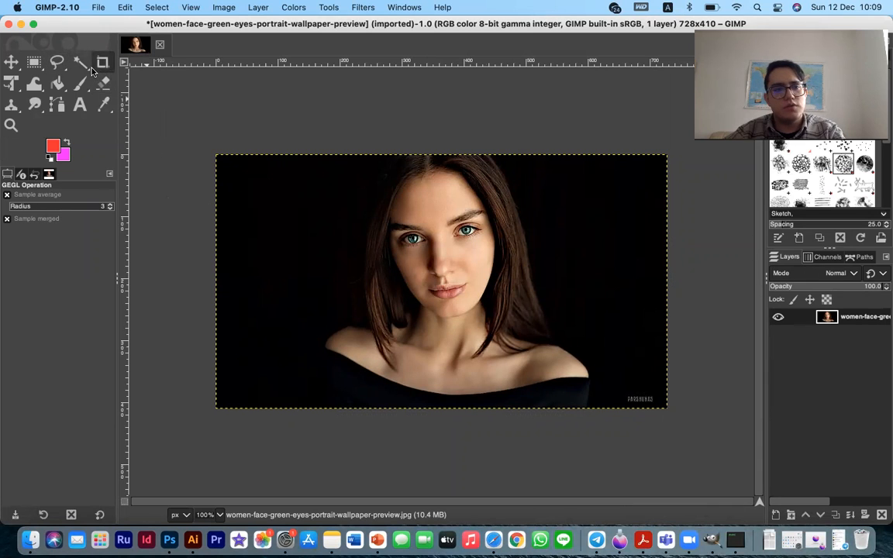
{"action": "left_click", "coordinate": [57, 62]}
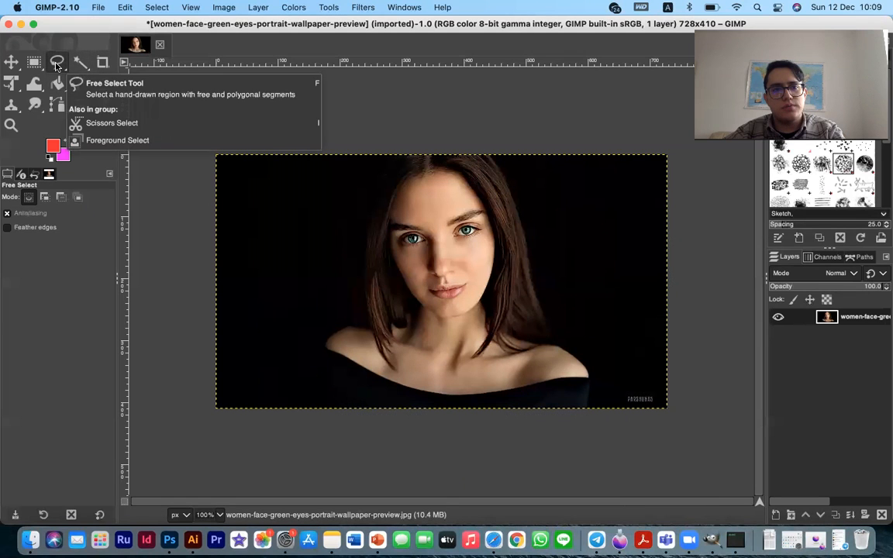
{"action": "left_click", "coordinate": [314, 406]}
{"action": "left_click", "coordinate": [322, 353]}
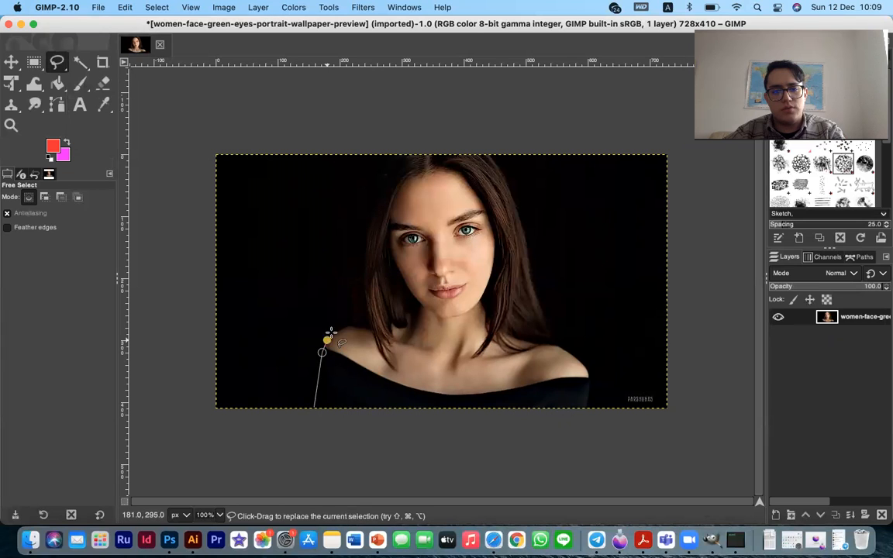
{"action": "mouse_move", "coordinate": [339, 330]}
{"action": "left_mouse_down"}
{"action": "mouse_move", "coordinate": [366, 331]}
{"action": "mouse_move", "coordinate": [366, 308]}
{"action": "left_mouse_up"}
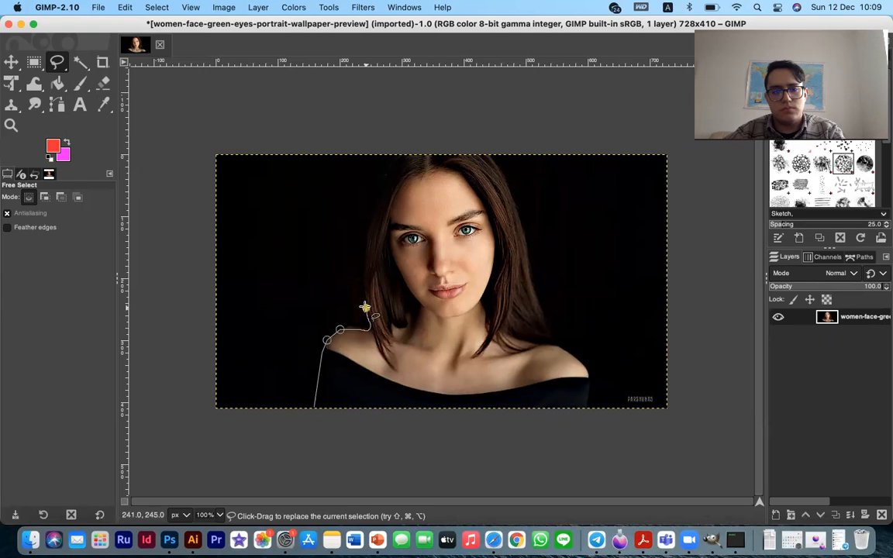
{"action": "left_click", "coordinate": [361, 286]}
{"action": "left_click", "coordinate": [363, 259]}
{"action": "left_click", "coordinate": [372, 215]}
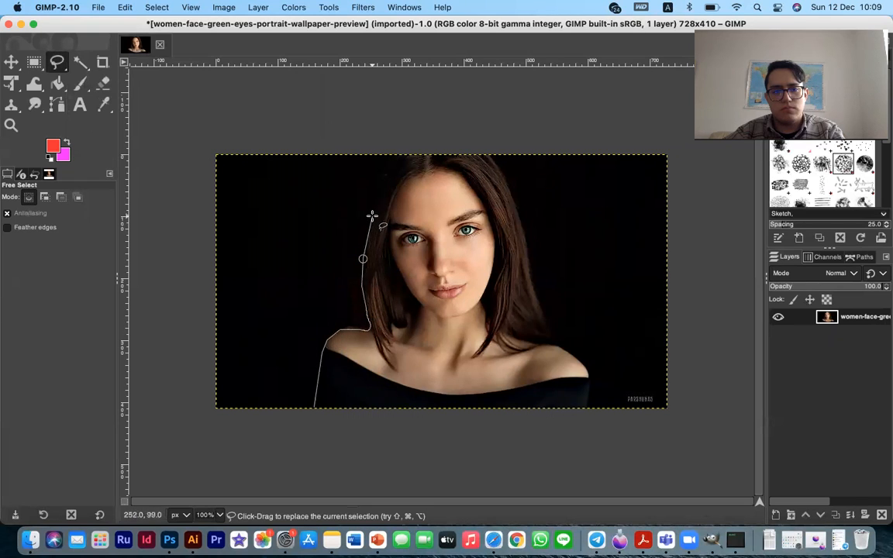
{"action": "left_click", "coordinate": [389, 178]}
{"action": "left_click", "coordinate": [401, 156]}
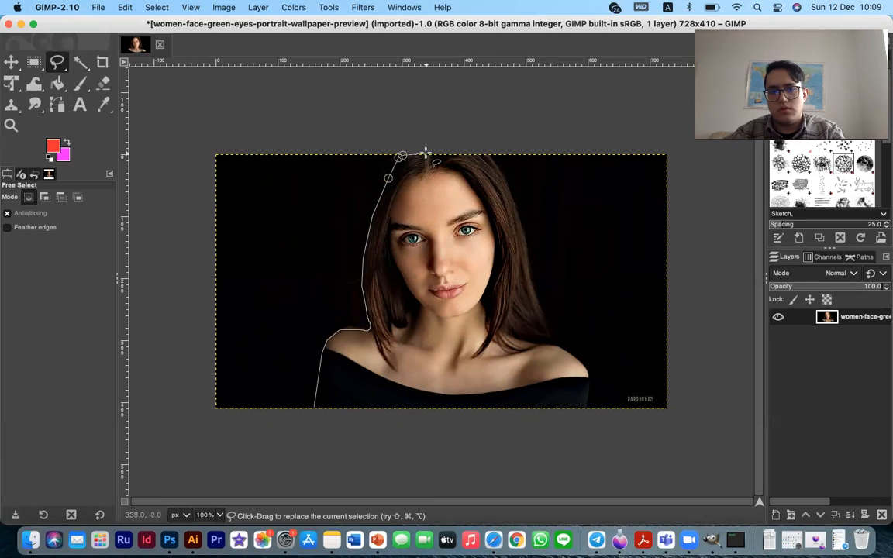
{"action": "left_click", "coordinate": [484, 154]}
{"action": "left_click", "coordinate": [501, 176]}
{"action": "mouse_move", "coordinate": [513, 197]}
{"action": "left_mouse_down"}
{"action": "mouse_move", "coordinate": [529, 281]}
{"action": "mouse_move", "coordinate": [555, 346]}
{"action": "mouse_move", "coordinate": [589, 374]}
{"action": "mouse_move", "coordinate": [592, 405]}
{"action": "mouse_move", "coordinate": [391, 422]}
{"action": "mouse_move", "coordinate": [314, 407]}
{"action": "left_mouse_up"}
{"action": "key", "text": "Return"}
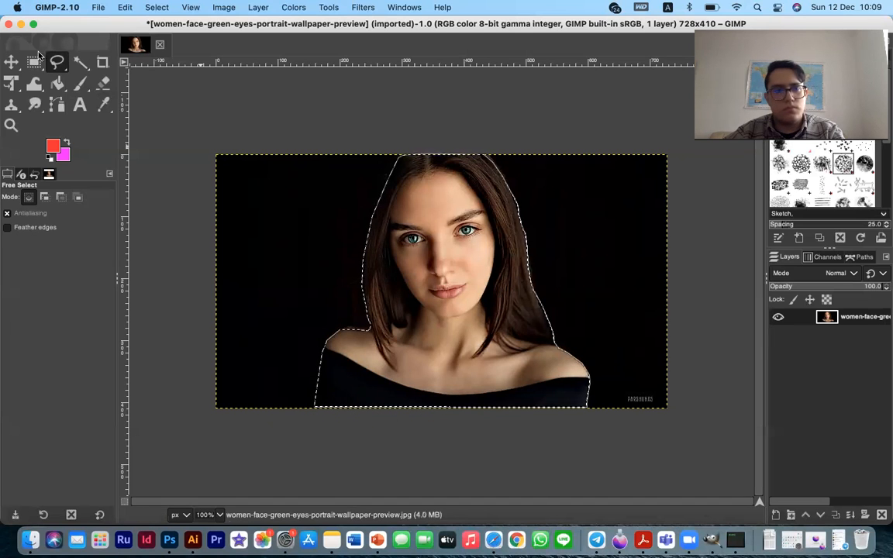
Try pasting a copy of the selected woman onto the portrait and moving the layer, and undo both
{"action": "left_click", "coordinate": [12, 62]}
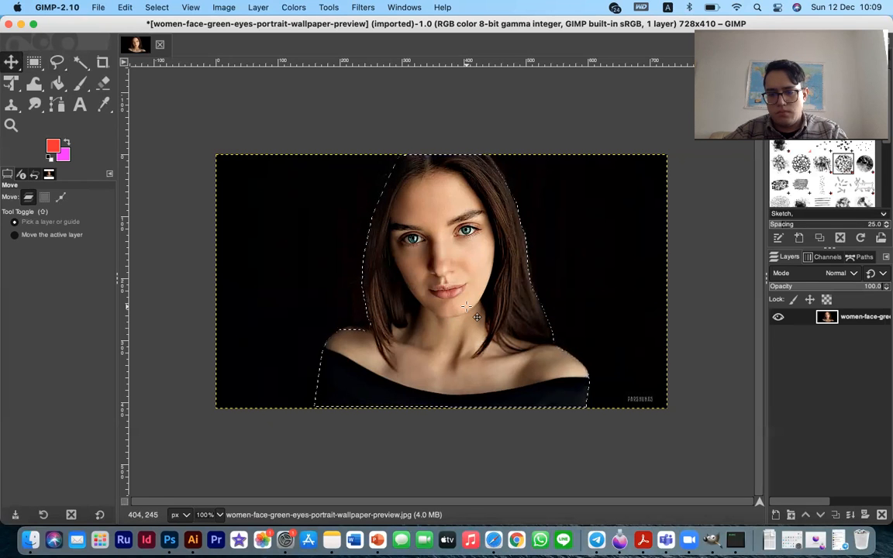
{"action": "key", "text": "super+c"}
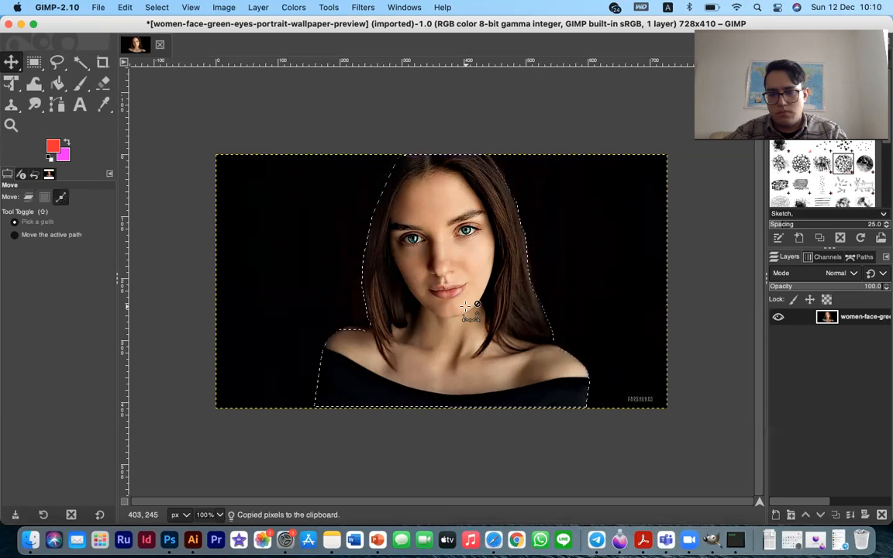
{"action": "key", "text": "super+v"}
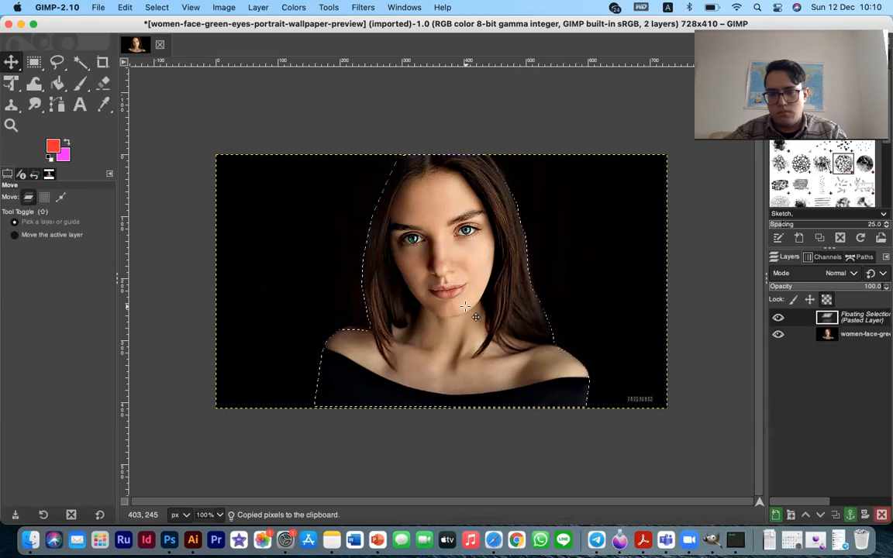
{"action": "left_click", "coordinate": [779, 334]}
{"action": "left_click", "coordinate": [779, 334]}
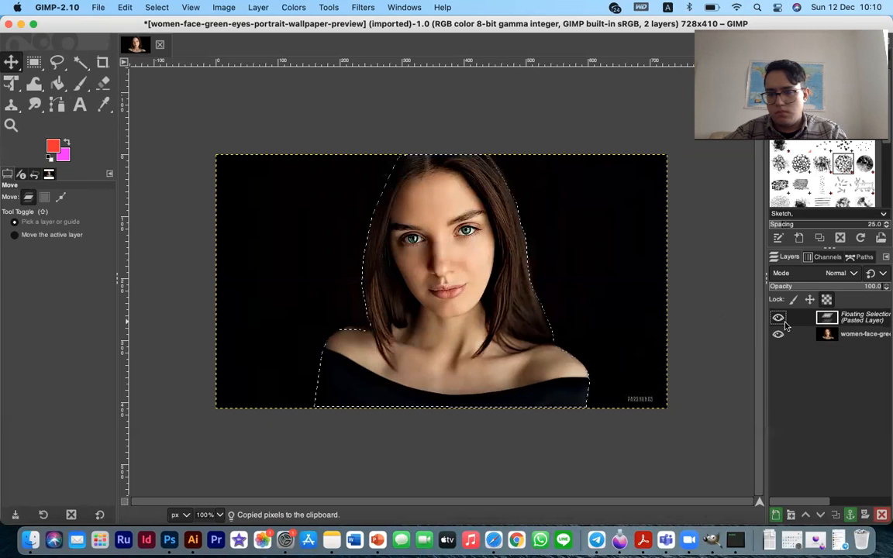
{"action": "left_click", "coordinate": [882, 515]}
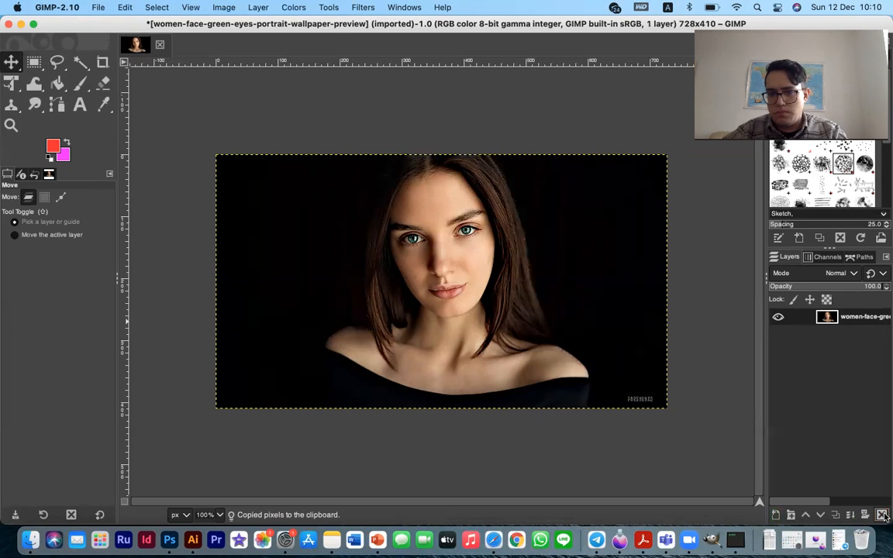
{"action": "key", "text": "super+v"}
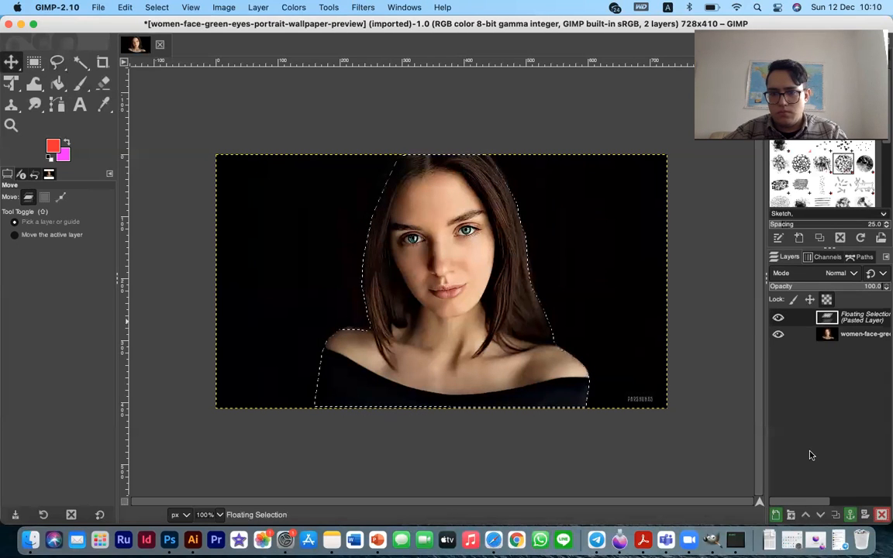
{"action": "key", "text": "super+z"}
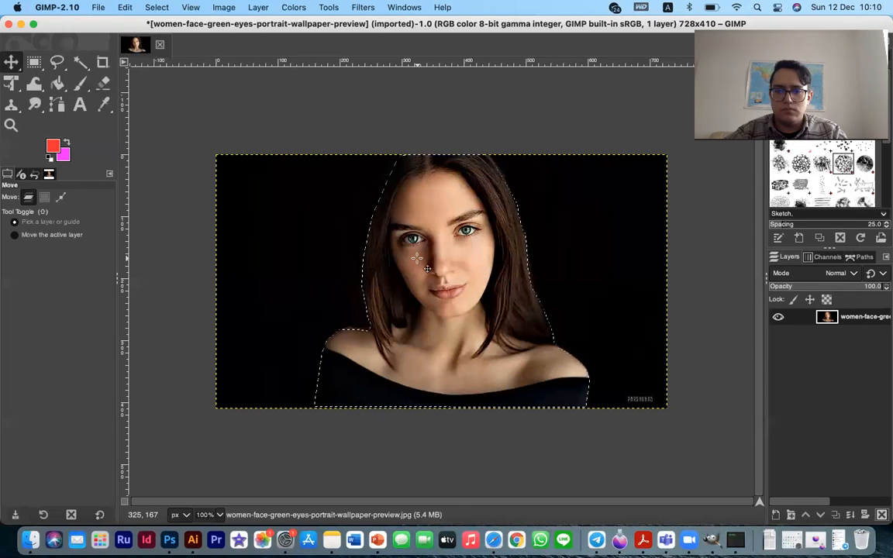
{"action": "left_click_drag", "start_coordinate": [418, 258], "coordinate": [452, 261]}
{"action": "key", "text": "super+z"}
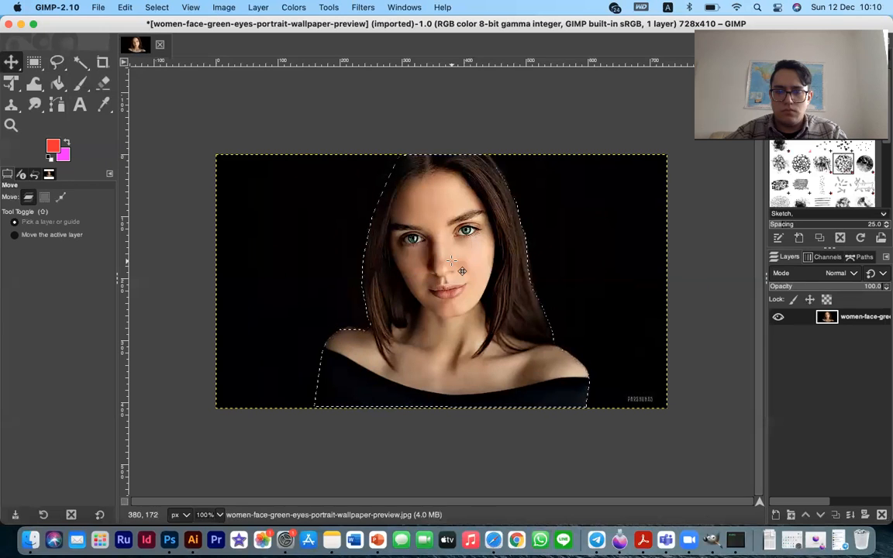
{"action": "key", "text": "shift+super"}
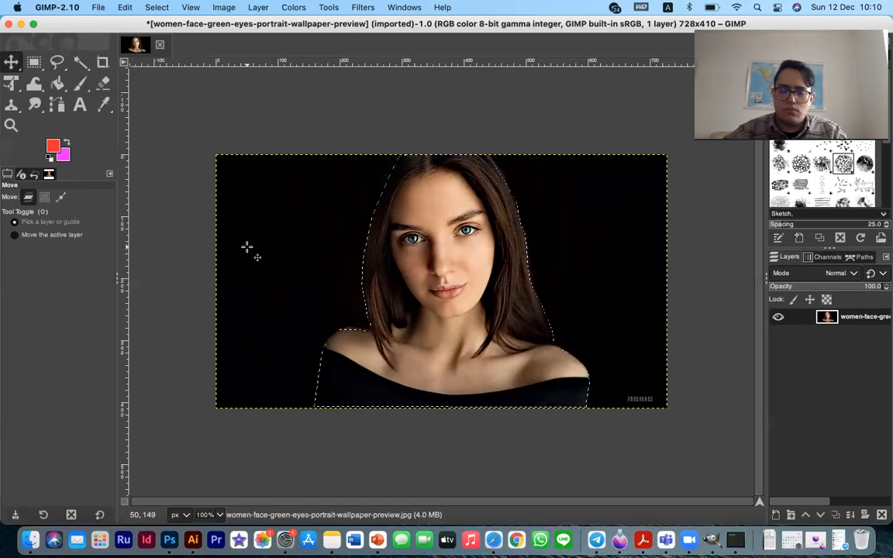
{"action": "key", "text": "alt"}
{"action": "key", "text": "super"}
{"action": "key", "text": "super"}
{"action": "key", "text": "shift+super"}
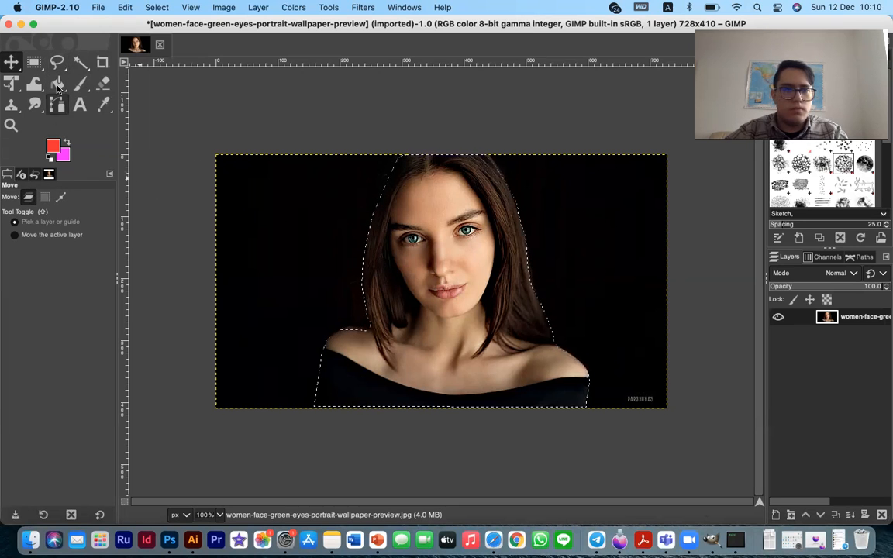
Try a Bucket Fill with the red foreground colour on the woman's cheek in the portrait layer, and undo it
{"action": "left_click", "coordinate": [56, 83]}
{"action": "left_click", "coordinate": [409, 264]}
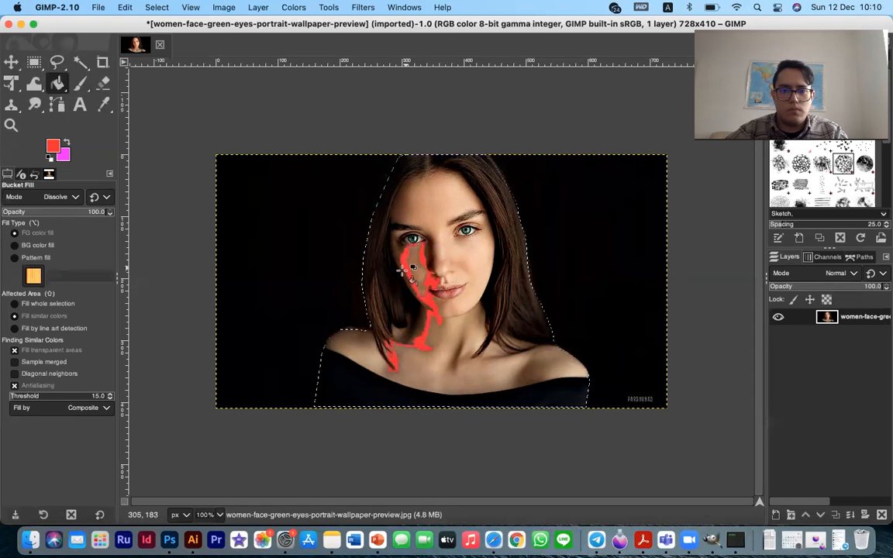
{"action": "key", "text": "super+z"}
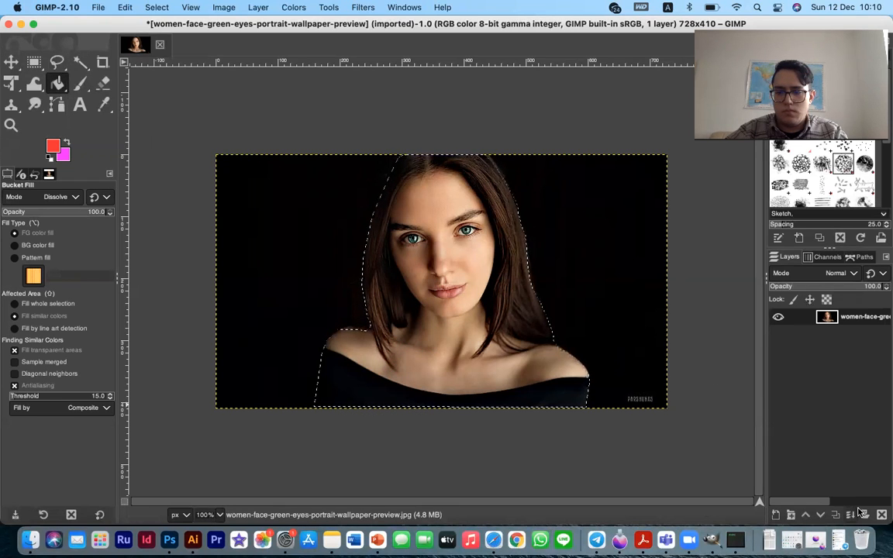
{"action": "left_click", "coordinate": [863, 514]}
{"action": "left_click", "coordinate": [803, 509]}
{"action": "key", "text": "super+y"}
{"action": "key", "text": "super+z"}
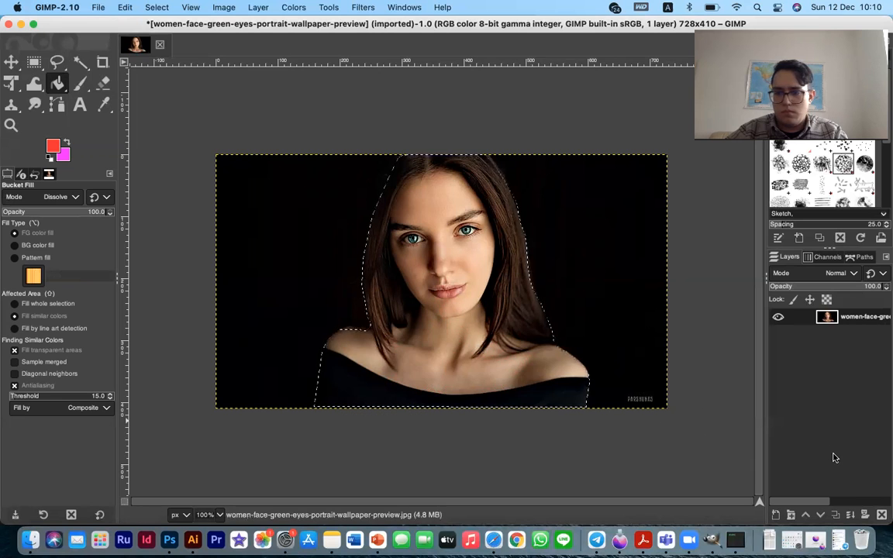
Add a new layer, fill the woman-shaped selection on it with red, and toggle its visibility to compare it with the portrait
{"action": "left_click", "coordinate": [777, 515]}
{"action": "key", "text": "Return"}
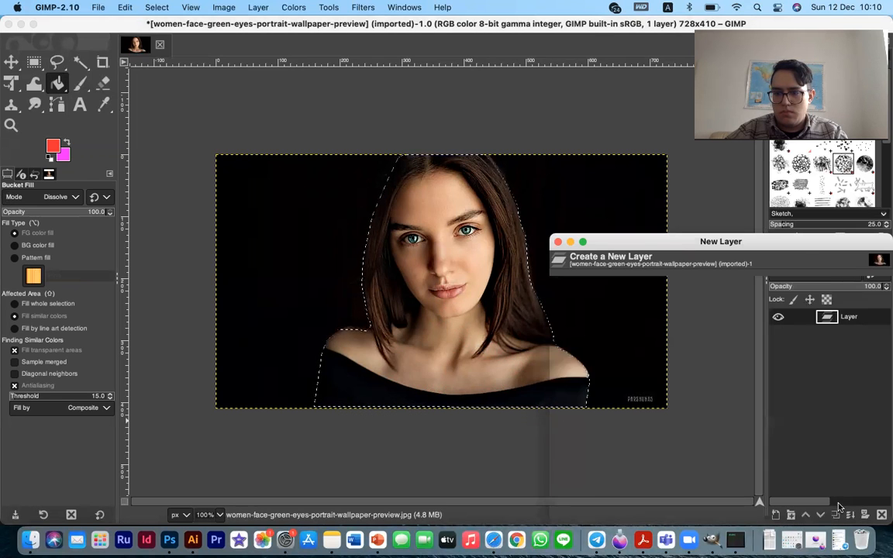
{"action": "left_click", "coordinate": [391, 307]}
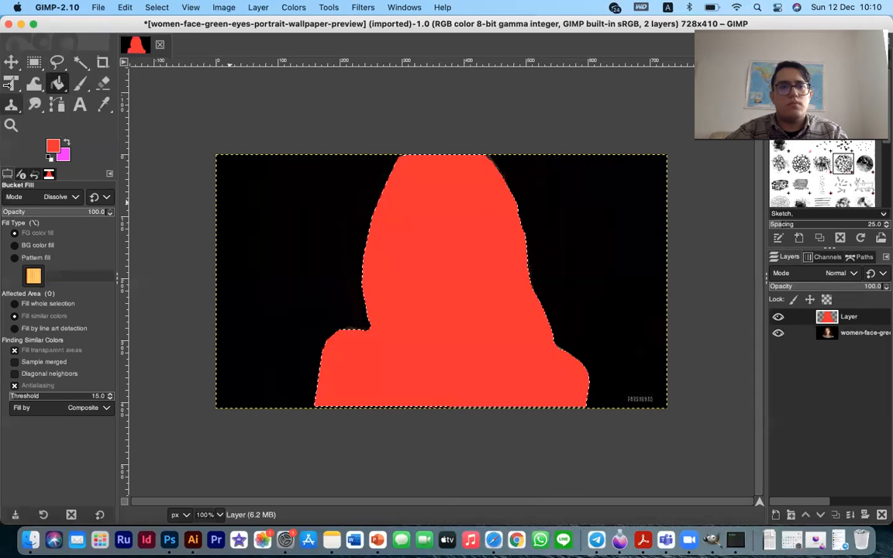
{"action": "left_click", "coordinate": [11, 61]}
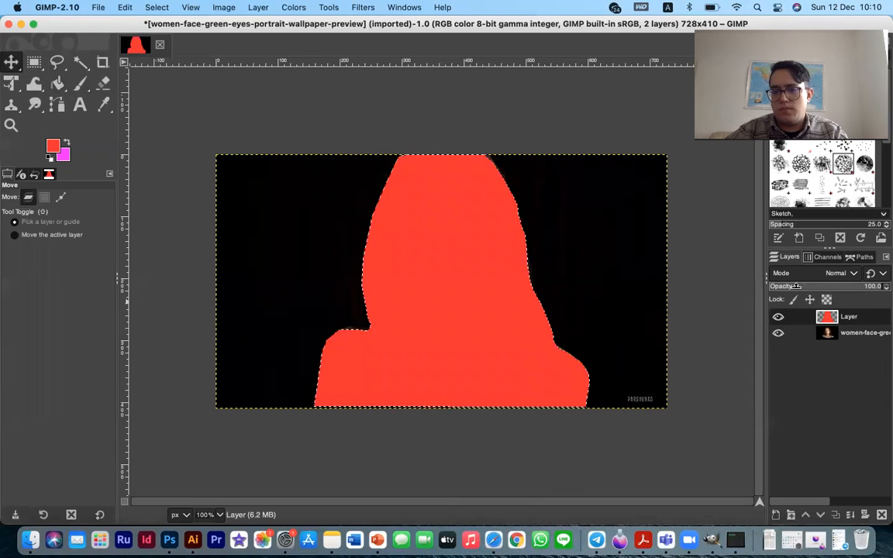
{"action": "left_click", "coordinate": [778, 317]}
{"action": "left_click", "coordinate": [779, 317]}
{"action": "left_click", "coordinate": [778, 316]}
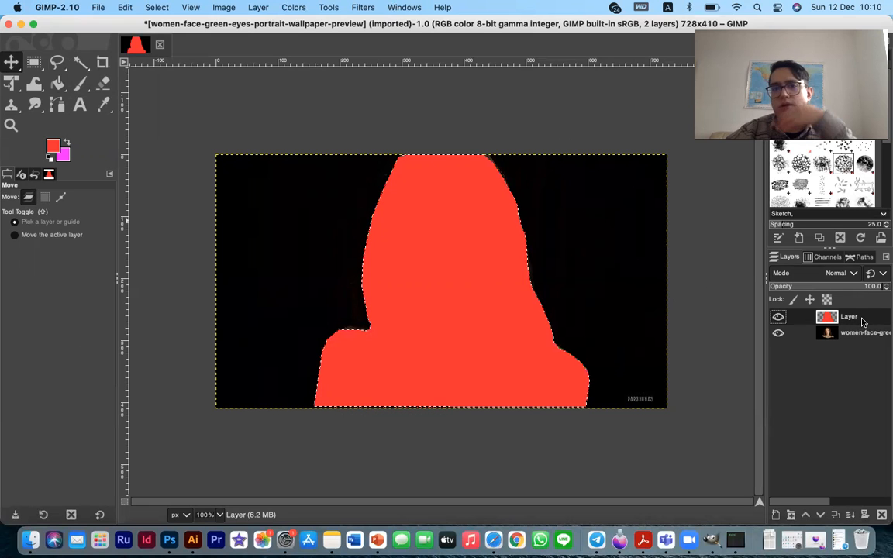
Start the Drop Shadow filter on the red layer with opacity 1.567, grow radius 6 and a light pink shadow colour
{"action": "left_click", "coordinate": [333, 7]}
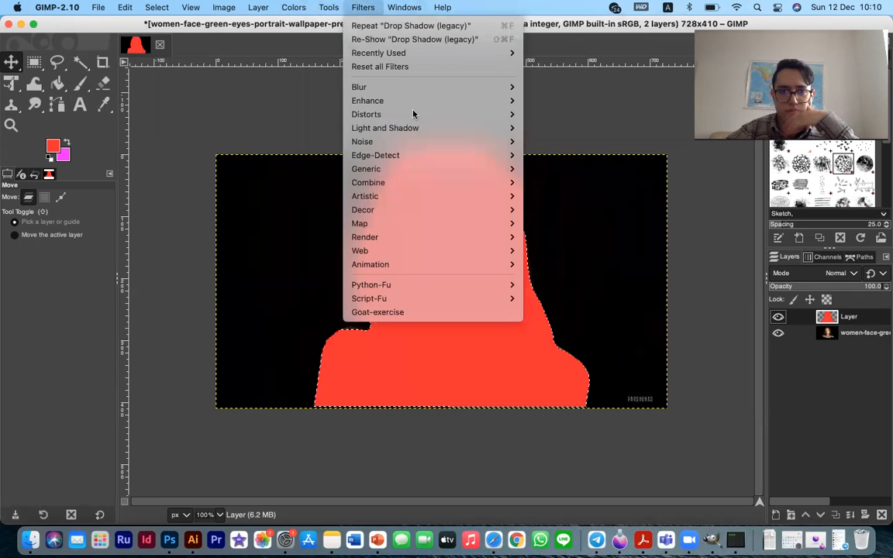
{"action": "mouse_move", "coordinate": [477, 202]}
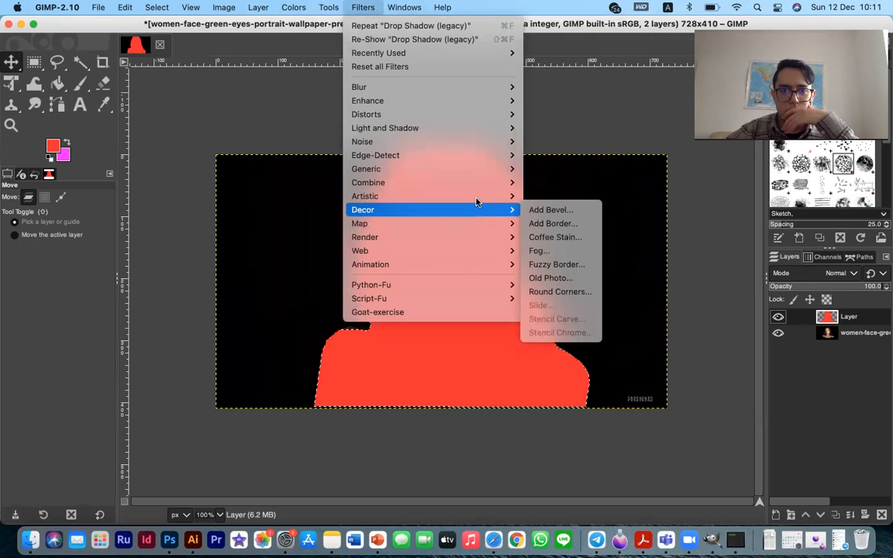
{"action": "mouse_move", "coordinate": [479, 130]}
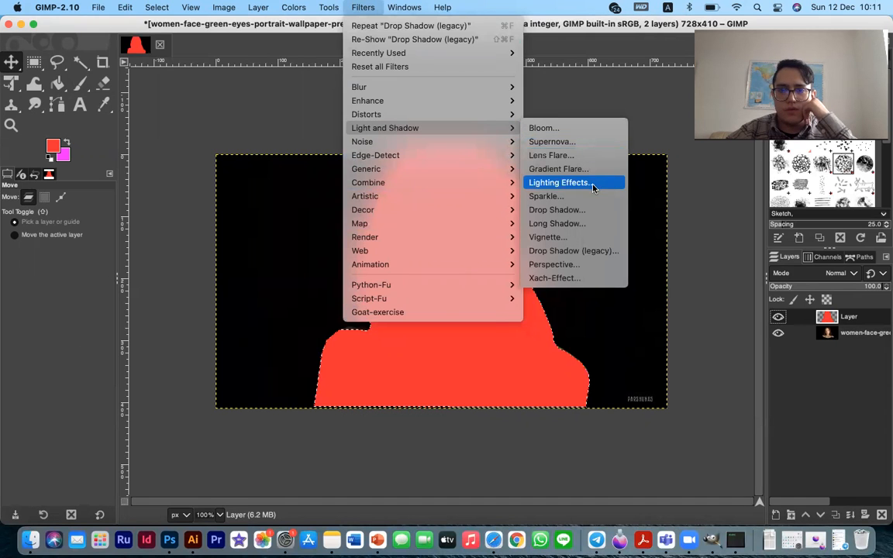
{"action": "left_click", "coordinate": [597, 210]}
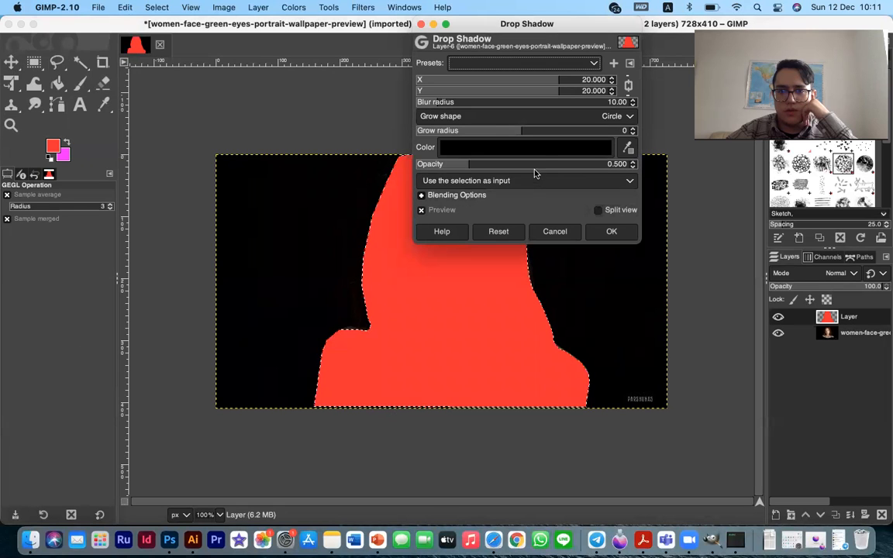
{"action": "left_click_drag", "start_coordinate": [544, 164], "coordinate": [583, 172]}
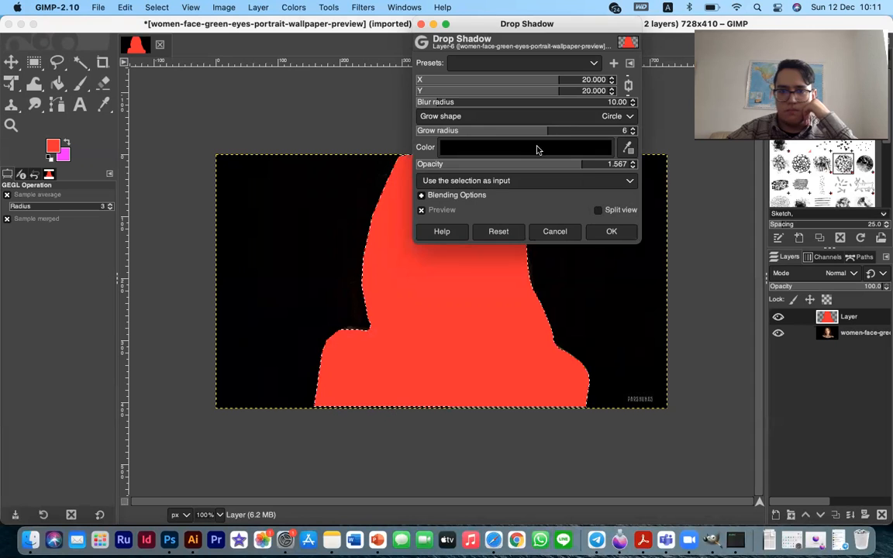
{"action": "left_click", "coordinate": [569, 148]}
{"action": "left_click_drag", "start_coordinate": [523, 161], "coordinate": [480, 75]}
{"action": "left_click", "coordinate": [653, 237]}
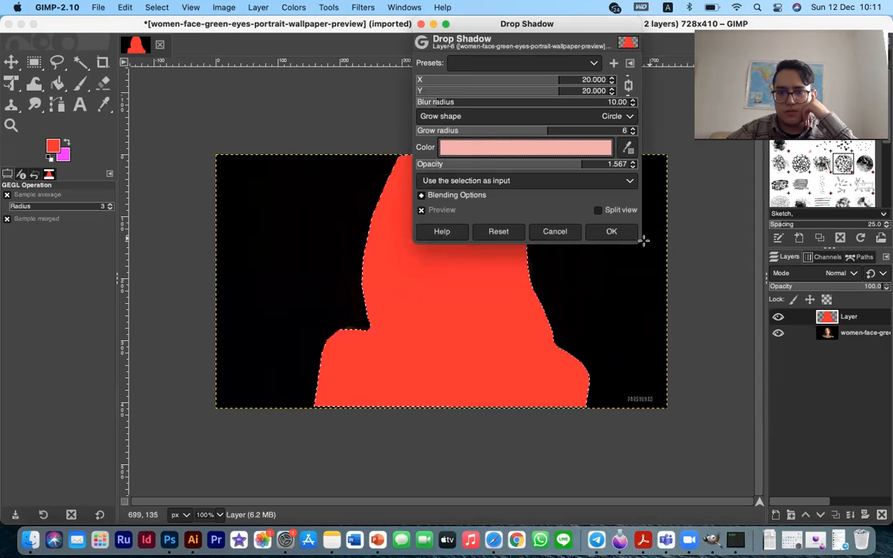
Set the drop shadow's grow radius to 26, blur radius to 201.16, X and Y to 32.208, and opacity to 1.807
{"action": "left_click_drag", "start_coordinate": [487, 130], "coordinate": [588, 92]}
{"action": "left_click", "coordinate": [575, 116]}
{"action": "left_click", "coordinate": [532, 104]}
{"action": "left_click", "coordinate": [587, 80]}
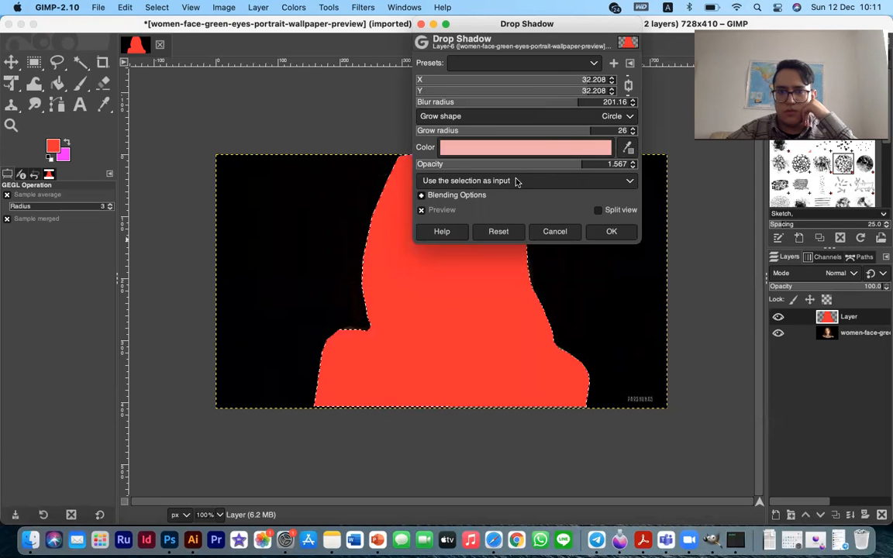
{"action": "left_click_drag", "start_coordinate": [535, 165], "coordinate": [607, 165]}
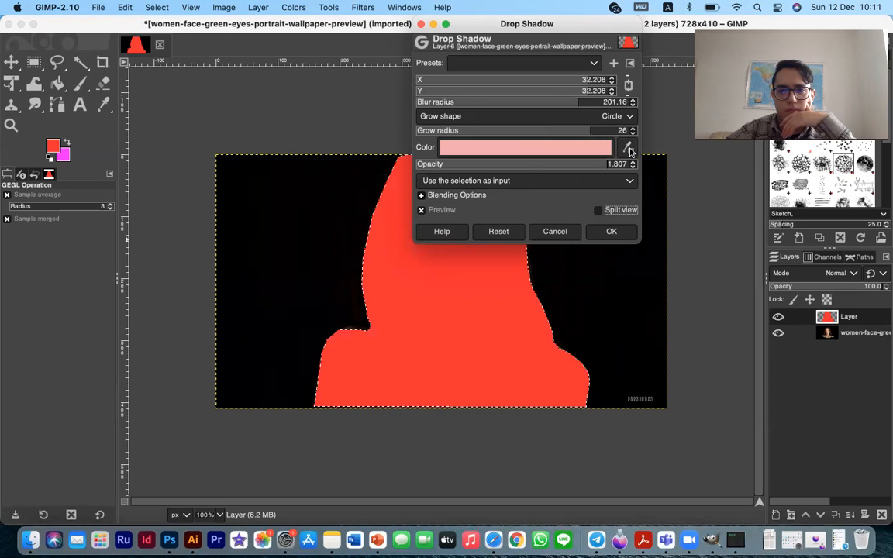
Change the shadow colour to white, apply the drop shadow, and toggle the red layer's visibility to check the effect
{"action": "left_click", "coordinate": [529, 147]}
{"action": "left_click_drag", "start_coordinate": [526, 151], "coordinate": [478, 71]}
{"action": "left_click", "coordinate": [697, 239]}
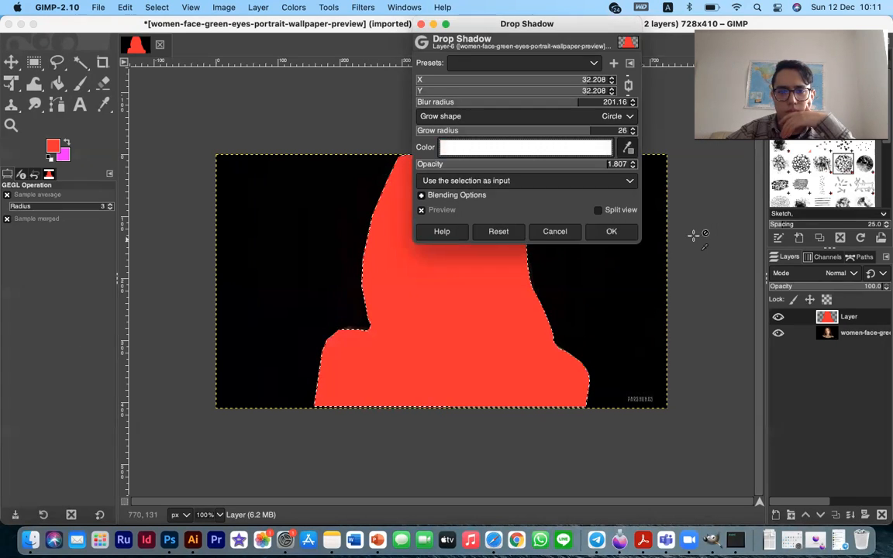
{"action": "left_click", "coordinate": [611, 232]}
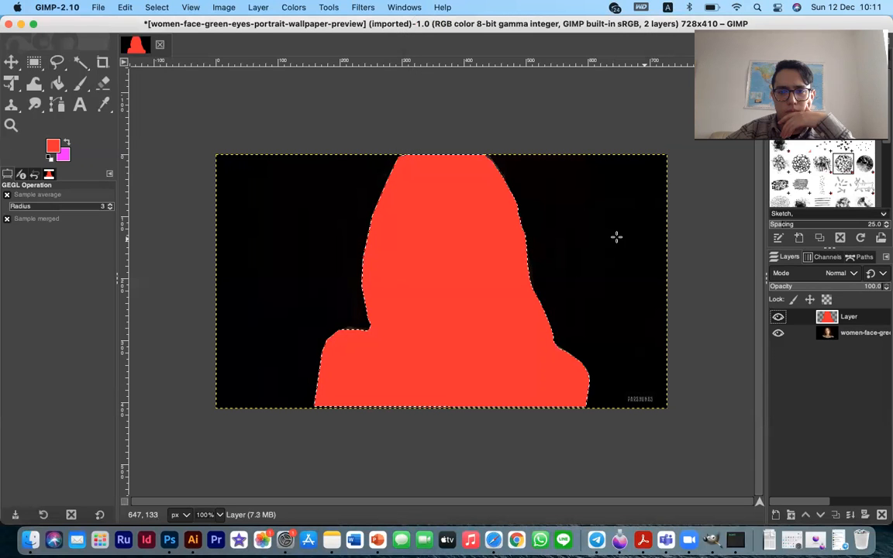
{"action": "left_click", "coordinate": [777, 317]}
{"action": "left_click", "coordinate": [777, 318]}
{"action": "left_click", "coordinate": [777, 318]}
{"action": "left_click", "coordinate": [777, 318]}
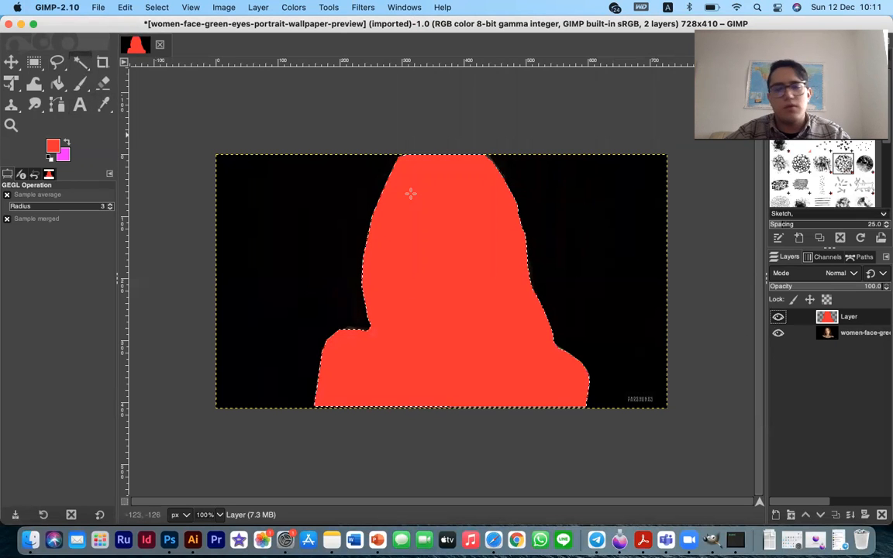
Hide the red layer, clear the woman-shaped selection, and switch to the Move tool
{"action": "left_click", "coordinate": [777, 317]}
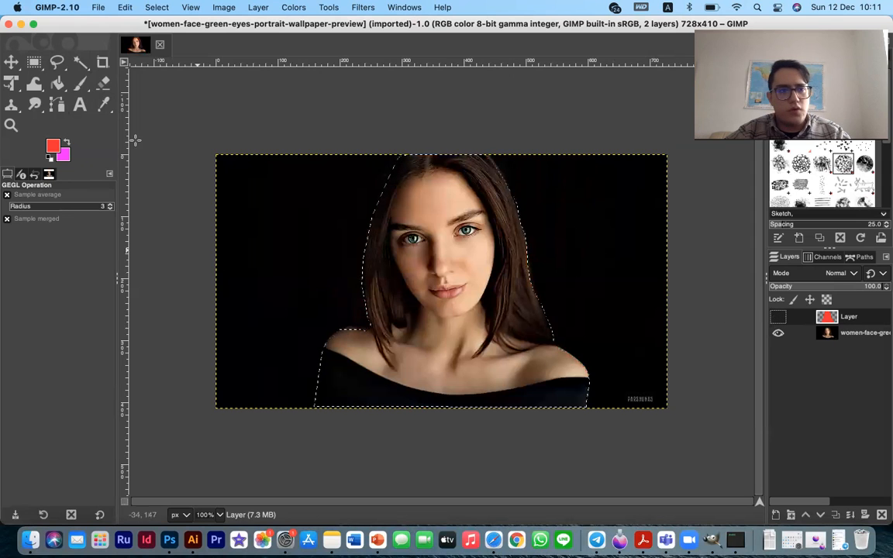
{"action": "left_click", "coordinate": [57, 62]}
{"action": "left_click", "coordinate": [147, 149]}
{"action": "left_click", "coordinate": [148, 135]}
{"action": "left_click", "coordinate": [15, 65]}
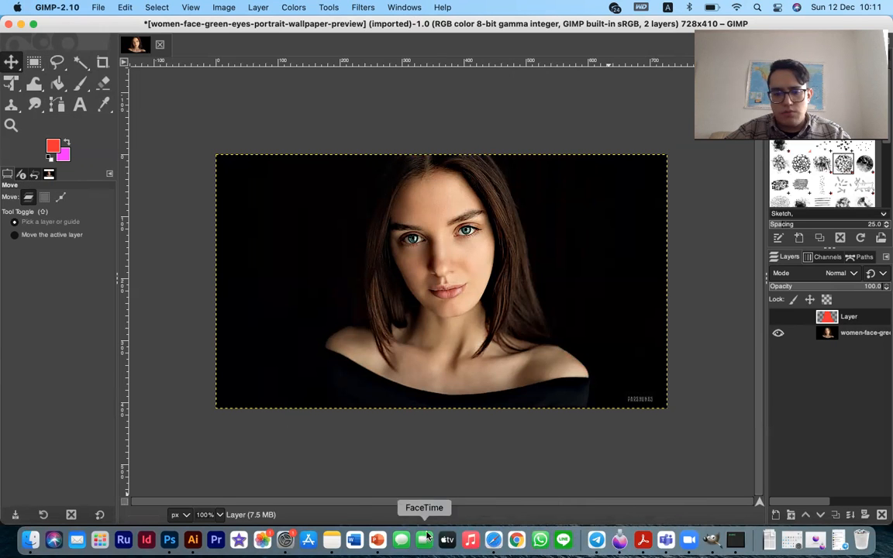
Check the list of filters on the review slide in PowerPoint, and return to GIMP
{"action": "left_click", "coordinate": [377, 540]}
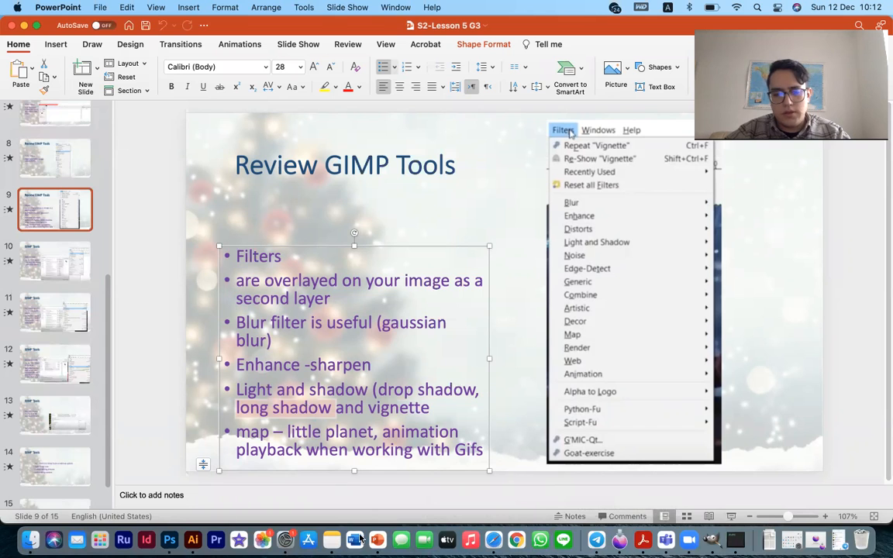
{"action": "left_click", "coordinate": [712, 541]}
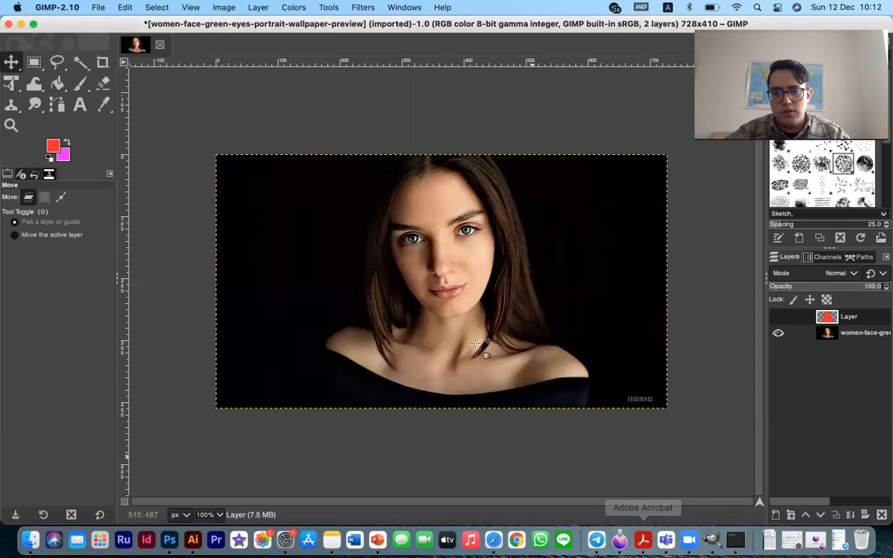
Start the Long Shadow filter, select the portrait layer as its target, and apply it twice with angle 45 and length 100
{"action": "left_click", "coordinate": [329, 7]}
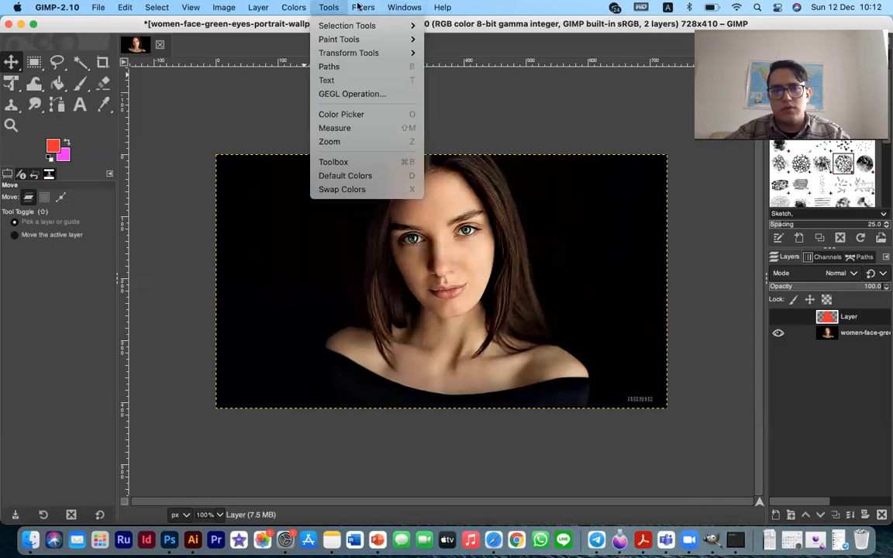
{"action": "mouse_move", "coordinate": [361, 7]}
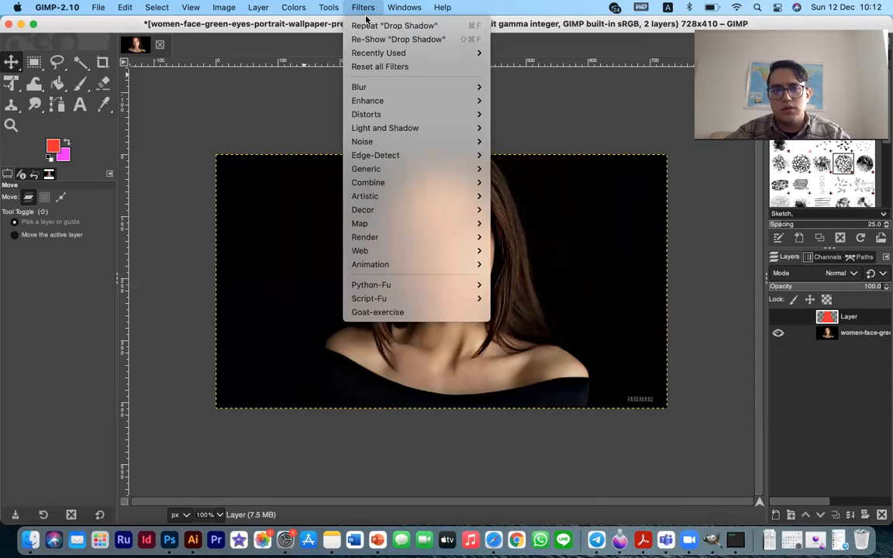
{"action": "mouse_move", "coordinate": [437, 128]}
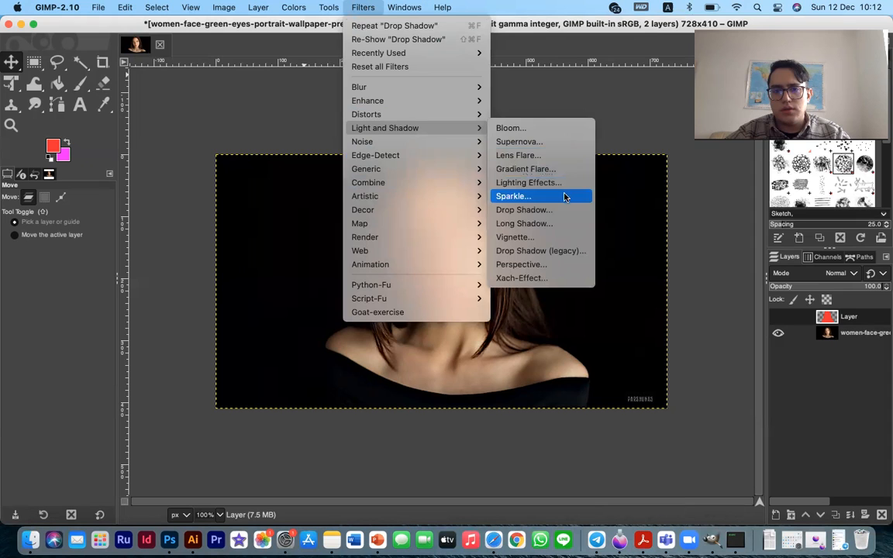
{"action": "left_click", "coordinate": [570, 223]}
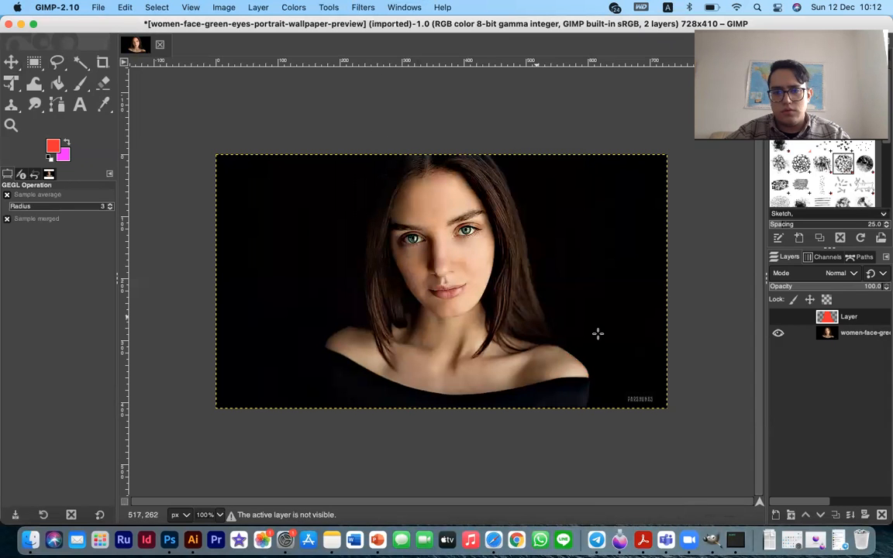
{"action": "left_click", "coordinate": [828, 333]}
{"action": "left_click", "coordinate": [456, 265]}
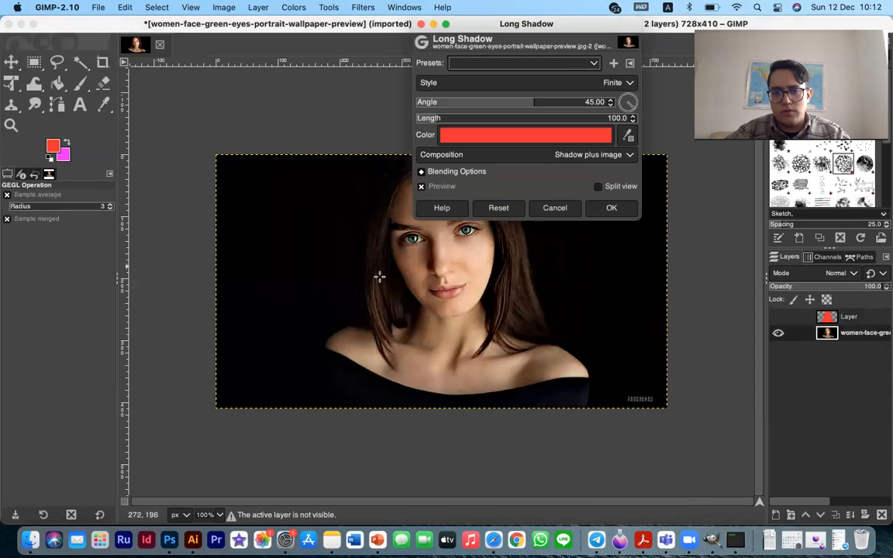
{"action": "left_click", "coordinate": [607, 207]}
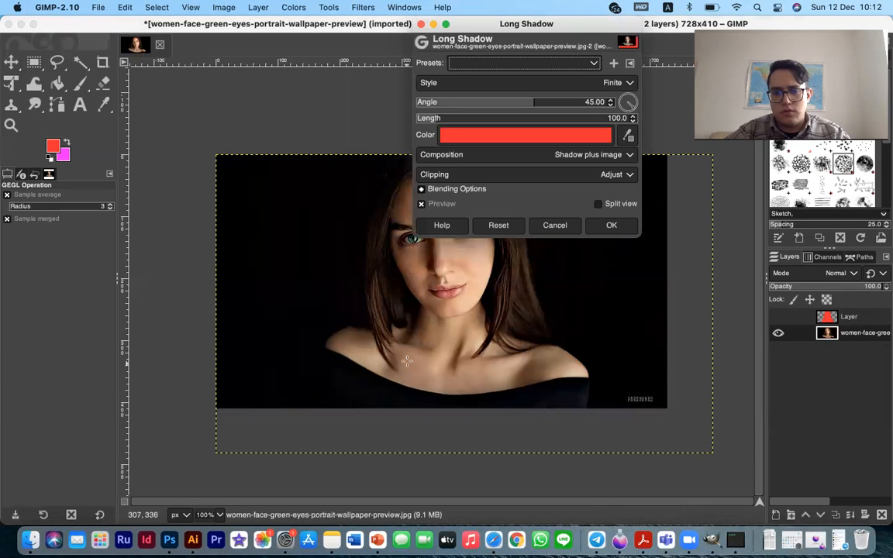
{"action": "left_click", "coordinate": [610, 224]}
{"action": "left_click", "coordinate": [483, 243]}
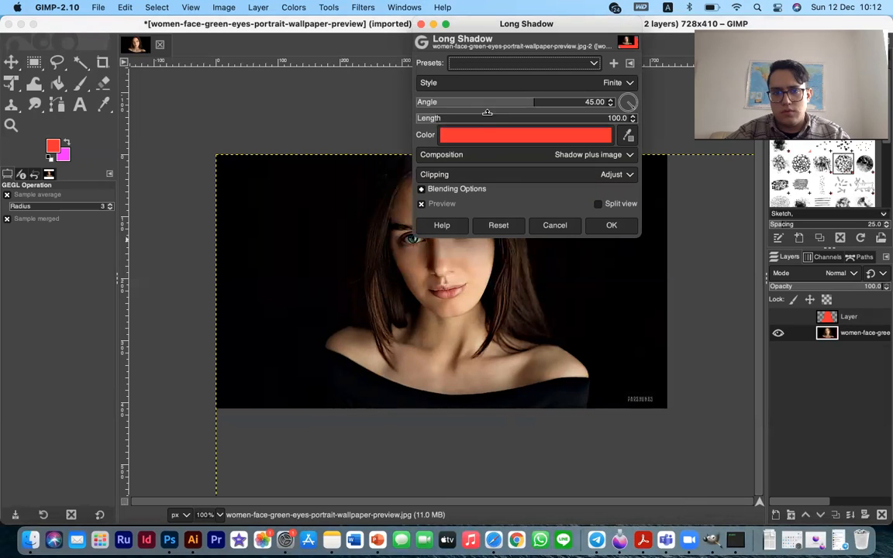
Set the long shadow's angle to 142.35, length to 780.7 and colour to white, and apply it to the portrait layer
{"action": "left_click_drag", "start_coordinate": [514, 100], "coordinate": [581, 121]}
{"action": "left_click", "coordinate": [492, 138]}
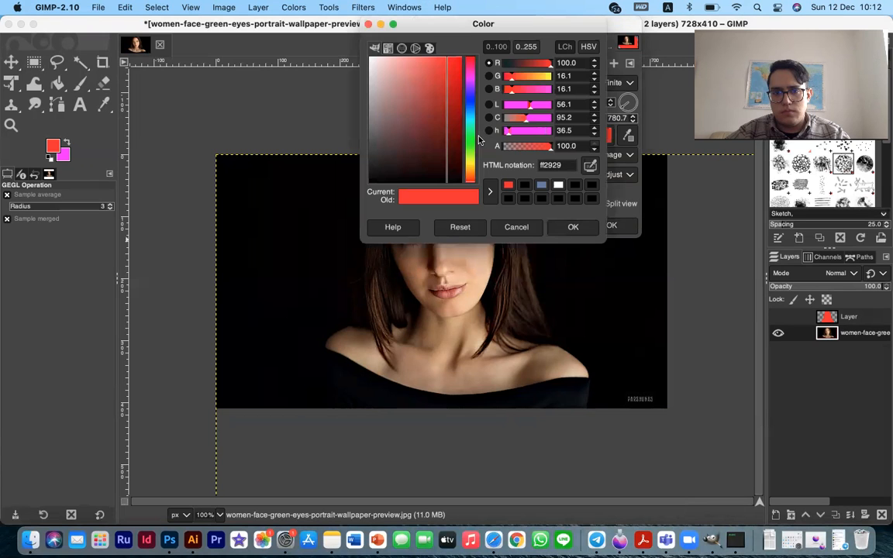
{"action": "left_click_drag", "start_coordinate": [423, 149], "coordinate": [371, 59]}
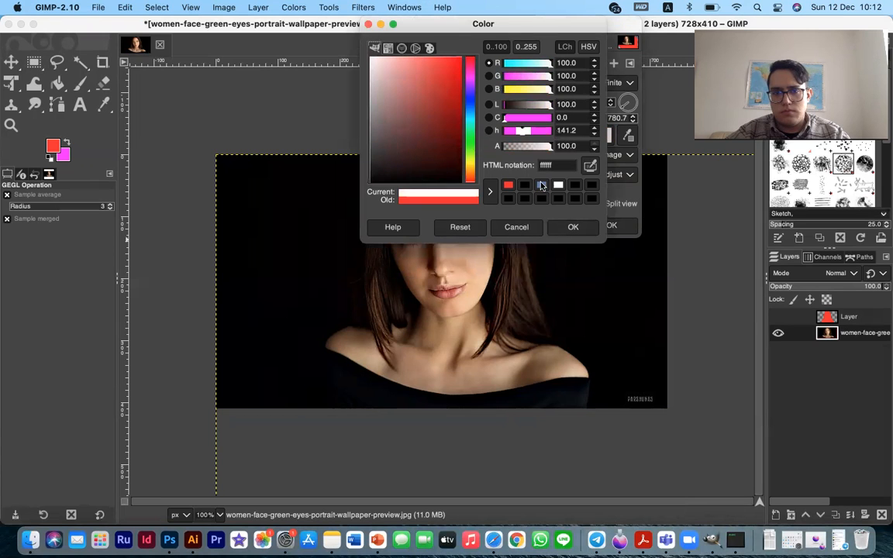
{"action": "left_click", "coordinate": [585, 226]}
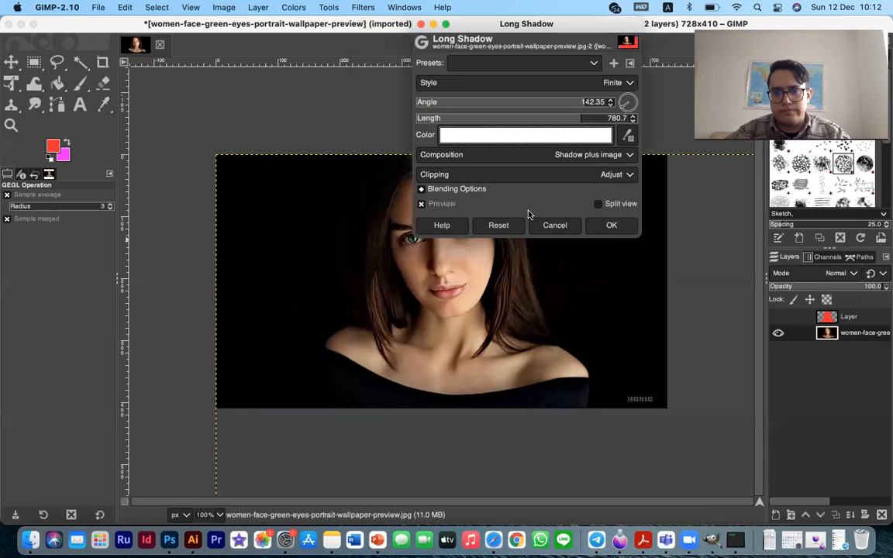
{"action": "left_click", "coordinate": [607, 228]}
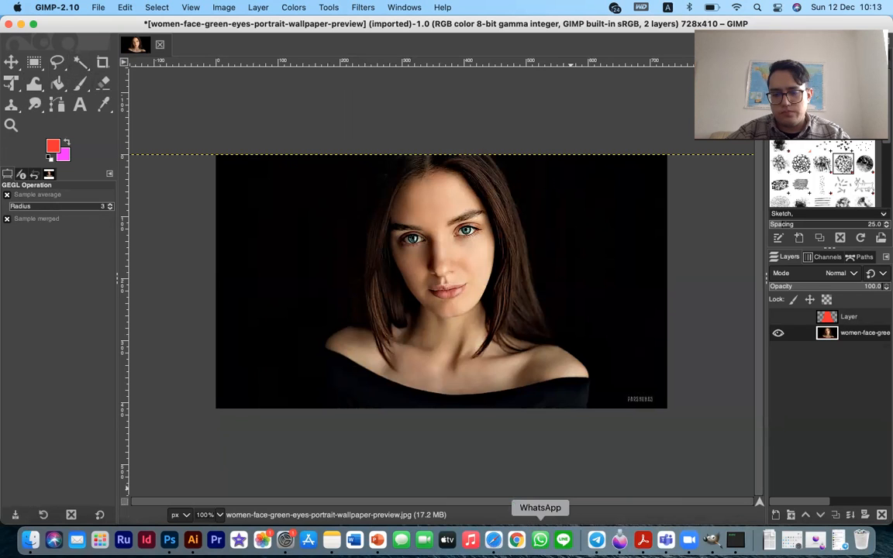
Switch to PowerPoint, view slide 10 about opening images, and minimise the presentation to return to GIMP
{"action": "left_click", "coordinate": [378, 541]}
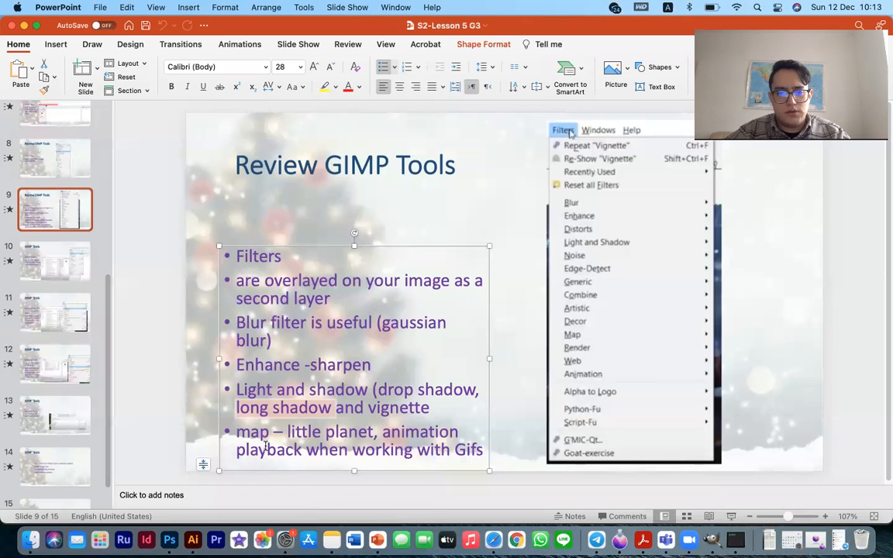
{"action": "left_click", "coordinate": [69, 266]}
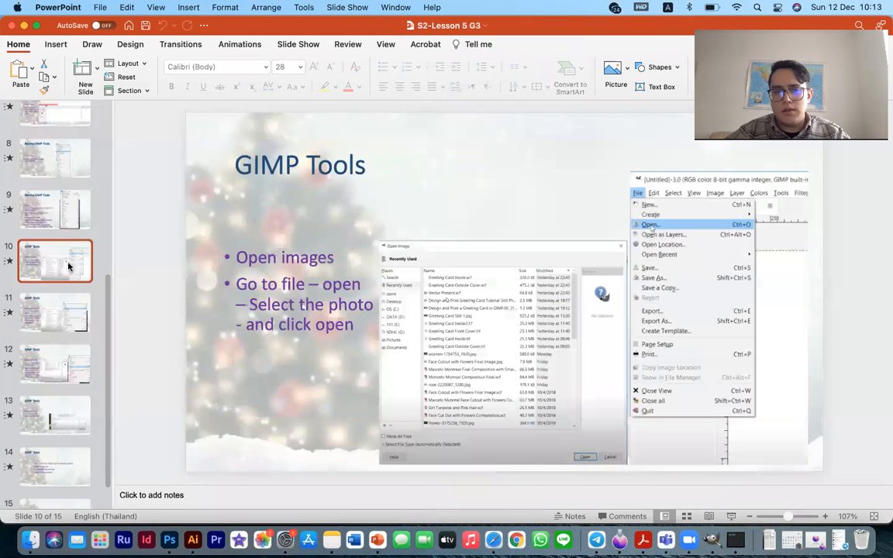
{"action": "left_click", "coordinate": [24, 25]}
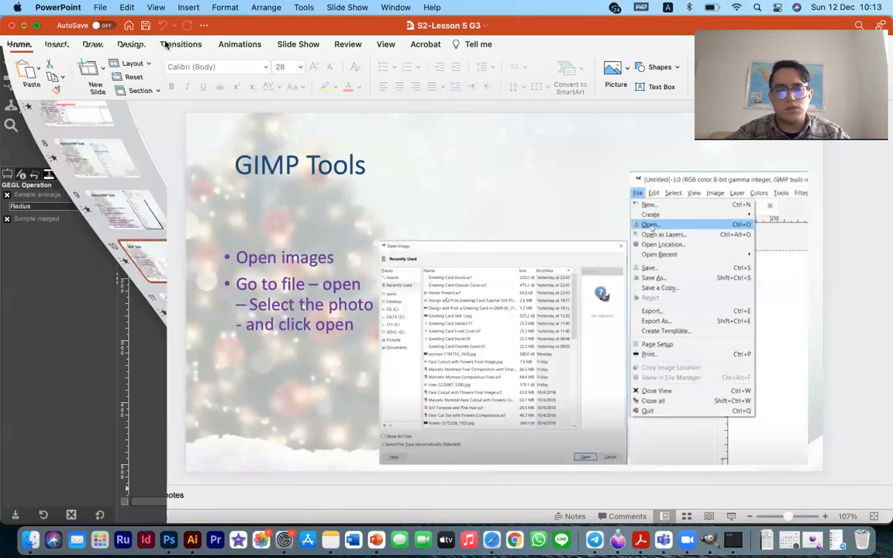
{"action": "left_click", "coordinate": [59, 62]}
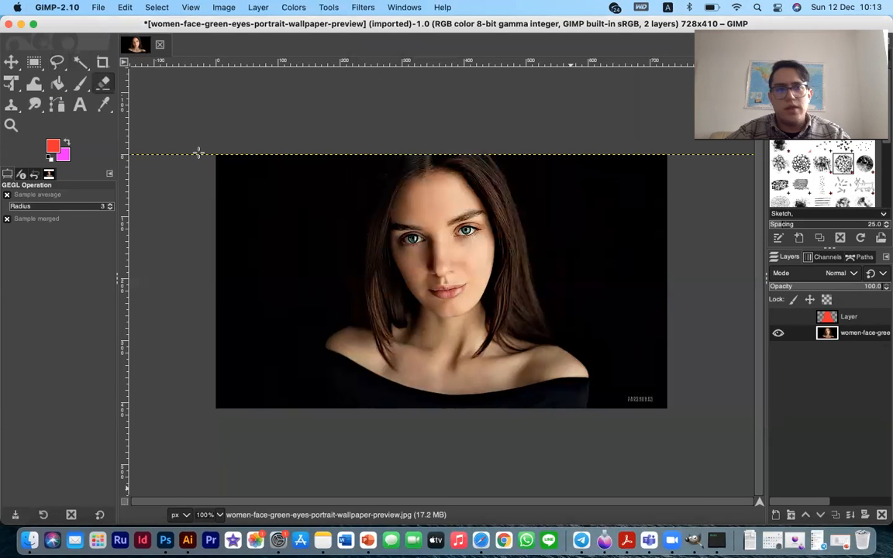
{"action": "left_click", "coordinate": [56, 66]}
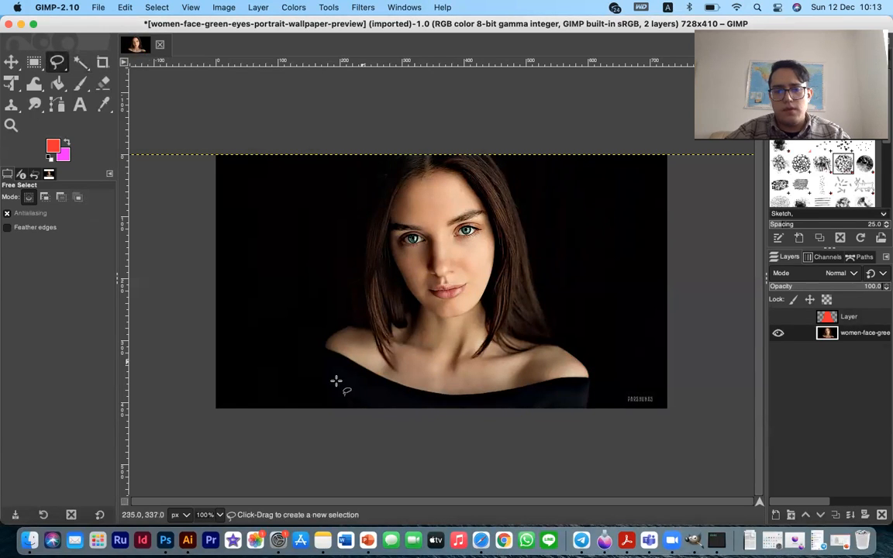
{"action": "left_click", "coordinate": [312, 409]}
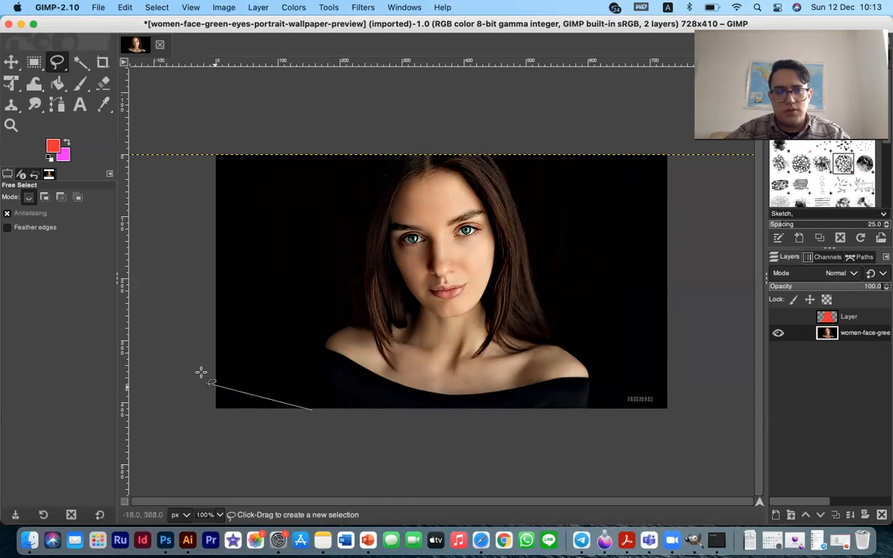
Select the dark background around the woman with Fuzzy Select at threshold 15
{"action": "key", "text": "u"}
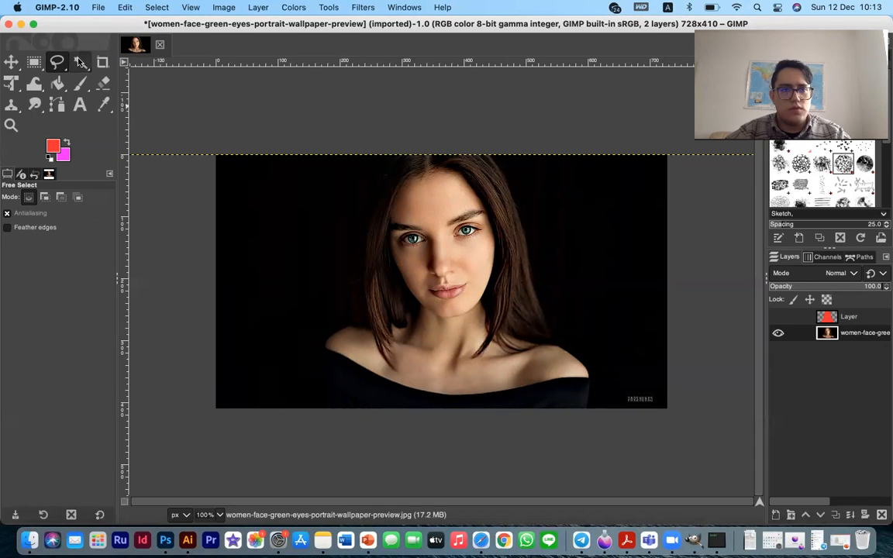
{"action": "left_click", "coordinate": [255, 264]}
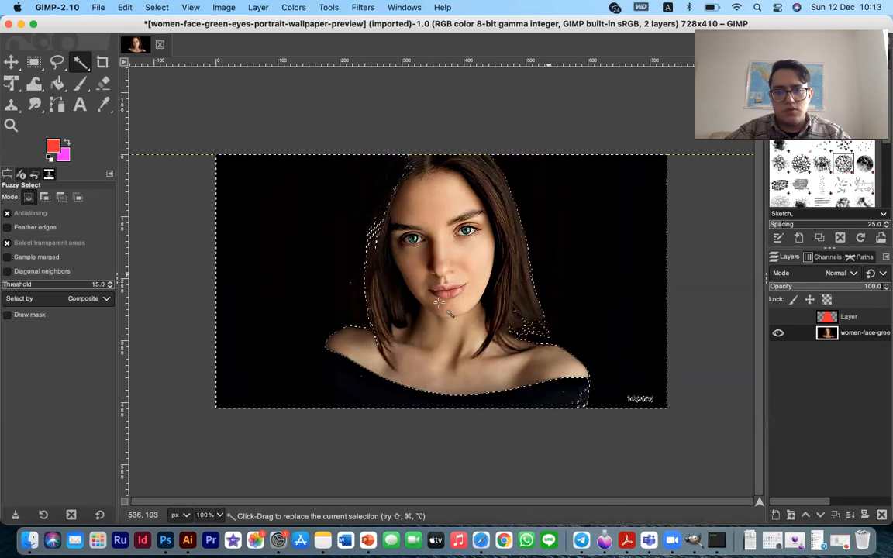
{"action": "left_click", "coordinate": [56, 62]}
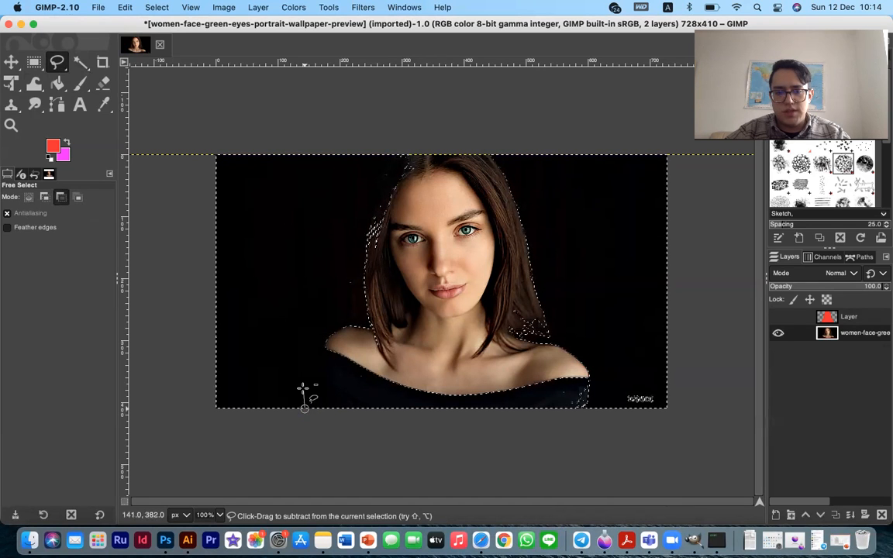
{"action": "left_click", "coordinate": [308, 383]}
{"action": "left_click", "coordinate": [318, 351]}
{"action": "left_click", "coordinate": [323, 342]}
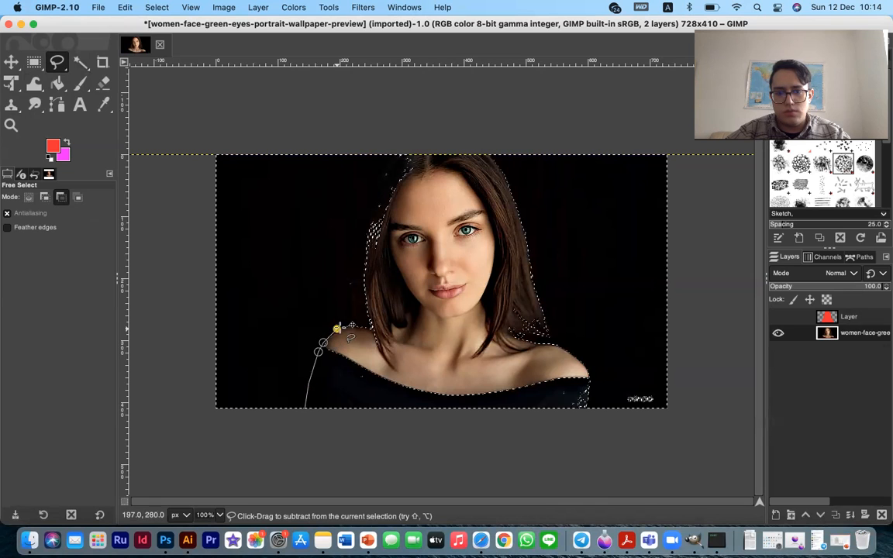
{"action": "key", "text": "Return"}
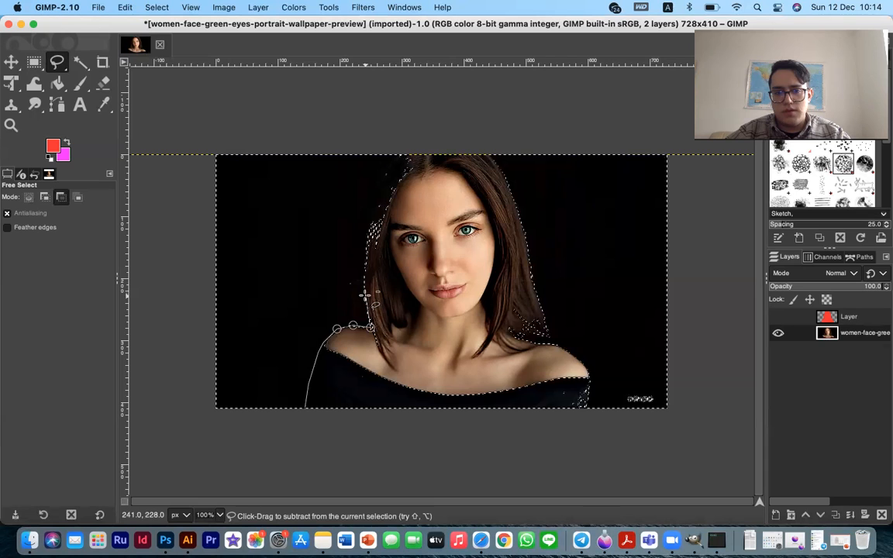
{"action": "left_click", "coordinate": [365, 295]}
{"action": "left_click_drag", "start_coordinate": [364, 292], "coordinate": [363, 266]}
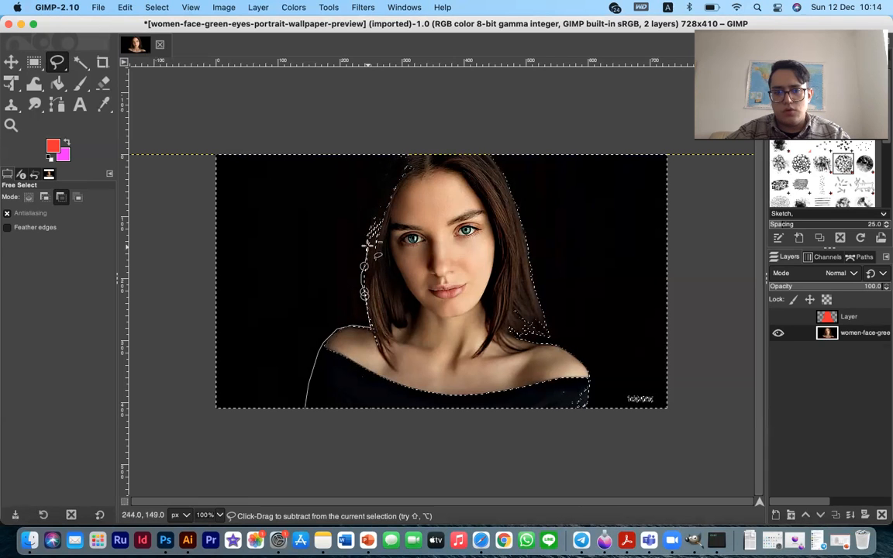
{"action": "key", "text": "Escape"}
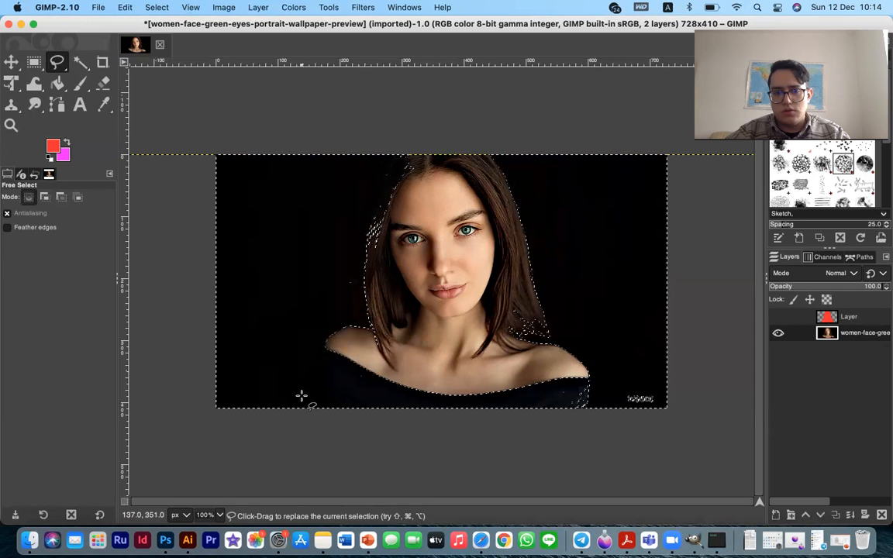
Subtract the woman's hair, shoulders and top from the background selection by tracing her outline with Free Select
{"action": "key", "text": "super"}
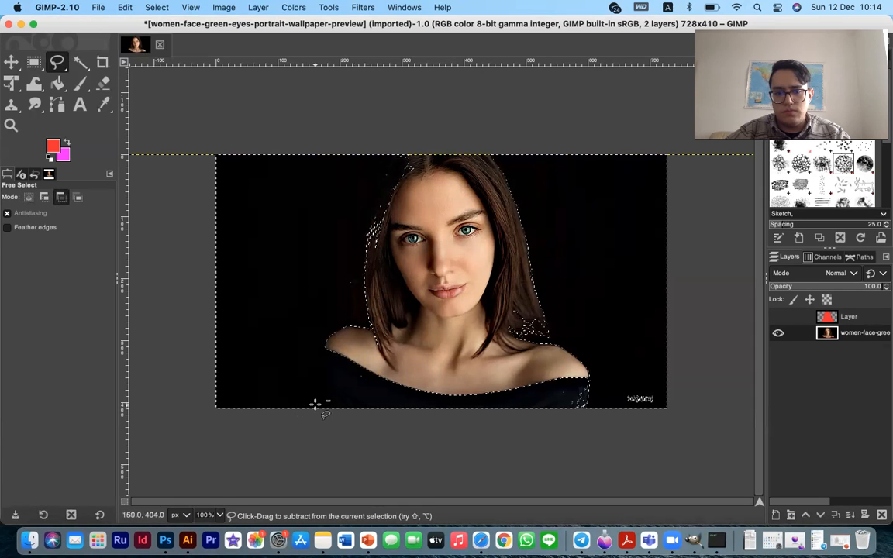
{"action": "left_click", "coordinate": [316, 409]}
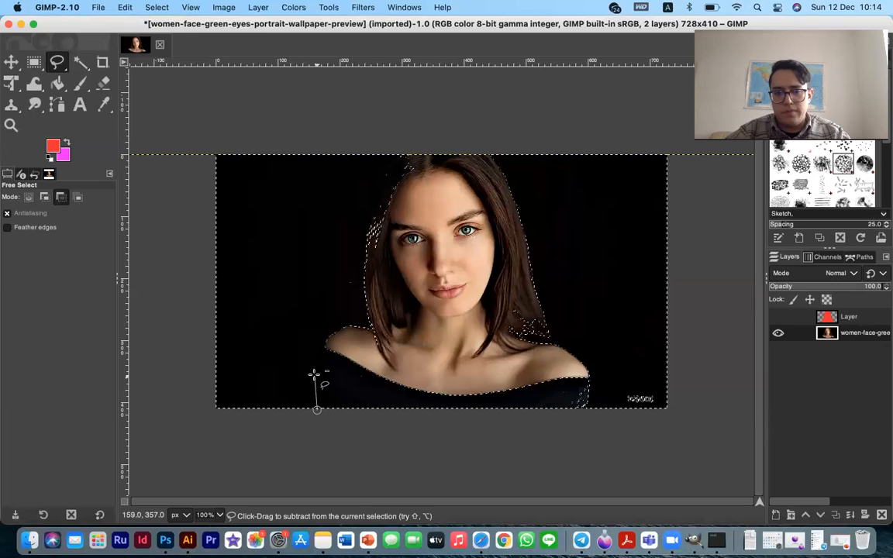
{"action": "left_click", "coordinate": [317, 370]}
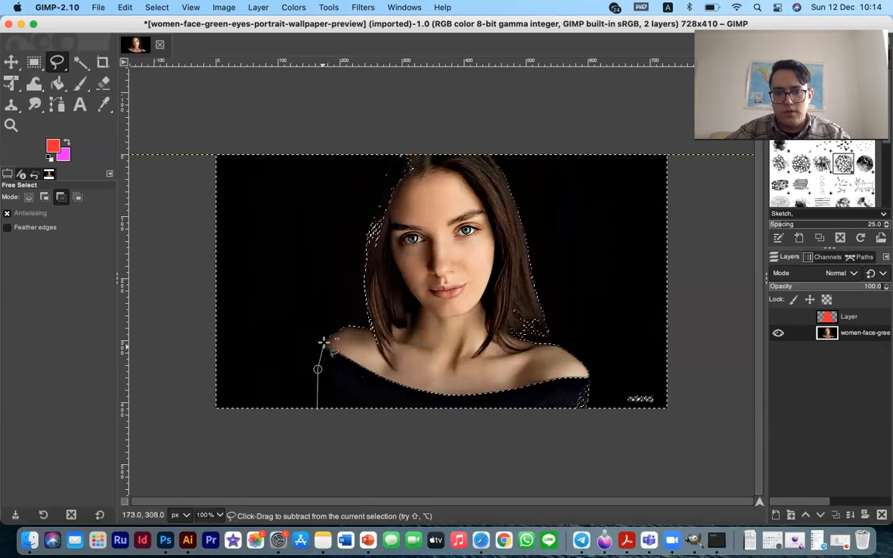
{"action": "left_click", "coordinate": [341, 325]}
{"action": "left_click", "coordinate": [353, 325]}
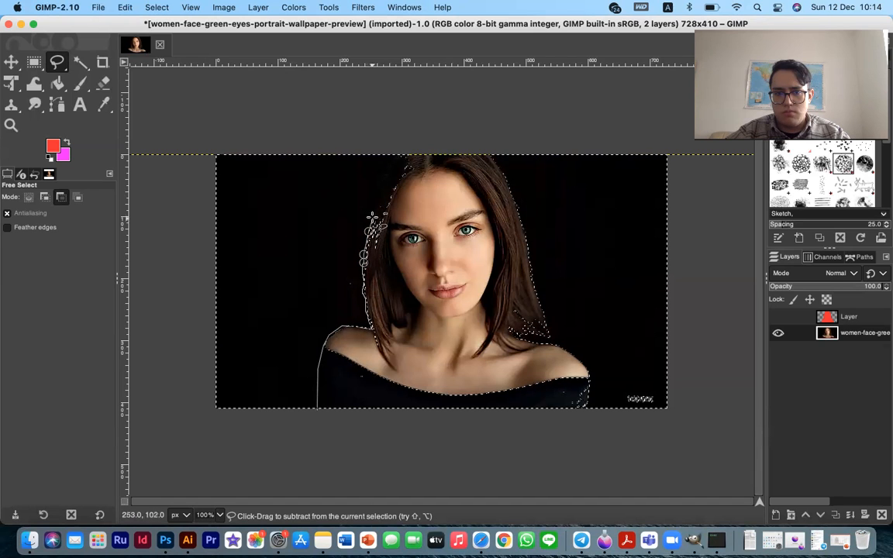
{"action": "left_click", "coordinate": [399, 178]}
{"action": "left_click", "coordinate": [404, 166]}
{"action": "left_click", "coordinate": [455, 148]}
{"action": "left_click", "coordinate": [491, 152]}
{"action": "left_click", "coordinate": [495, 160]}
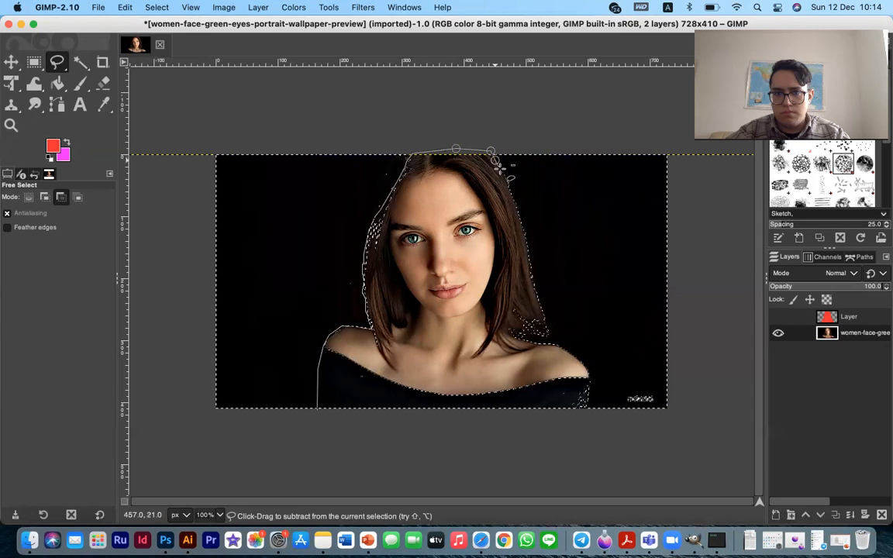
{"action": "left_click", "coordinate": [505, 172]}
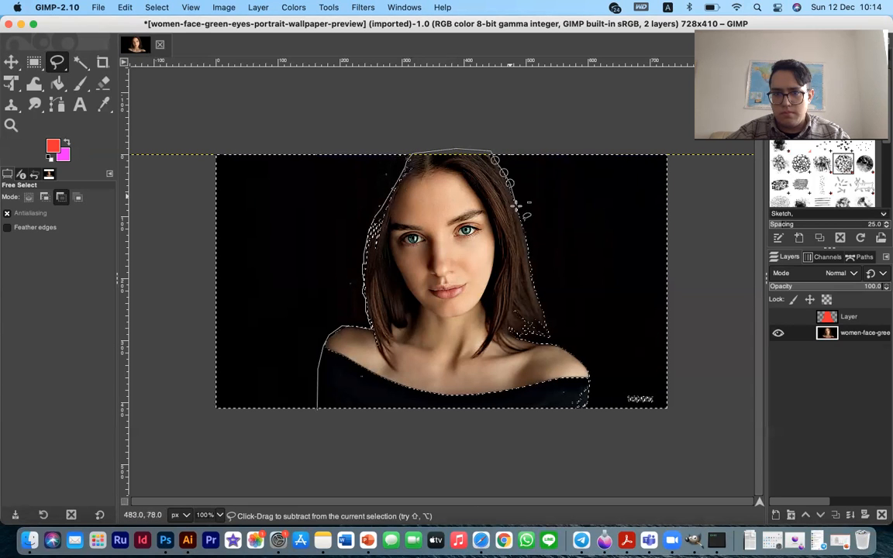
{"action": "double_click", "coordinate": [554, 343]}
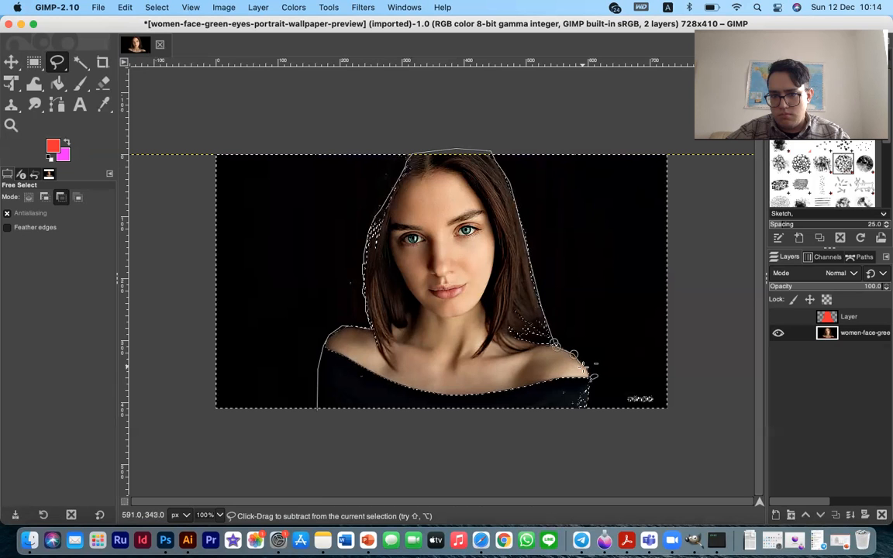
{"action": "left_click", "coordinate": [591, 393]}
{"action": "left_click", "coordinate": [587, 407]}
{"action": "left_click", "coordinate": [580, 417]}
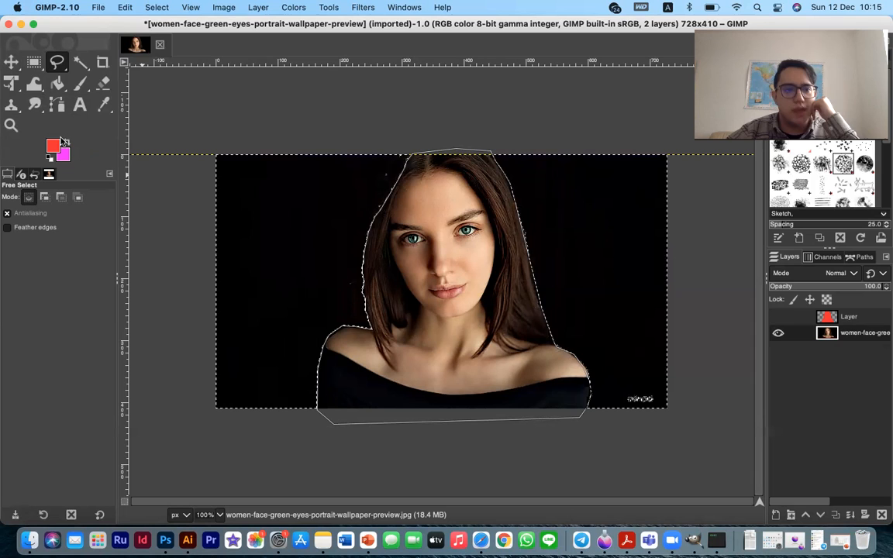
Choose the Gradient tool and add a new transparent 728 × 410 px layer above the portrait
{"action": "left_click", "coordinate": [66, 89]}
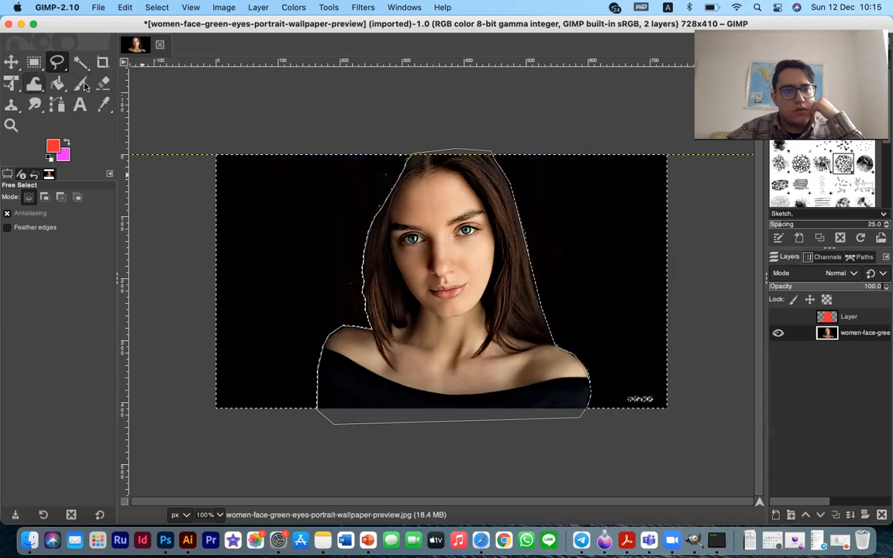
{"action": "left_click", "coordinate": [65, 92]}
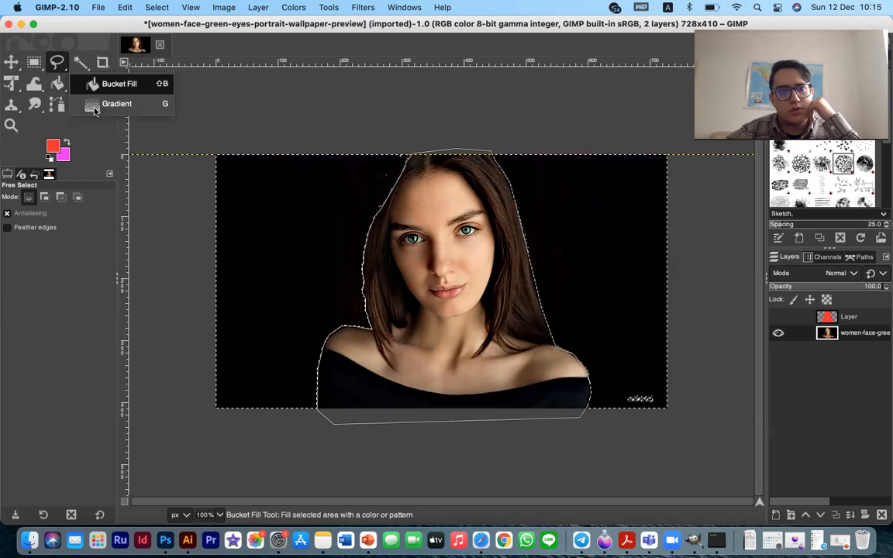
{"action": "left_click", "coordinate": [94, 107]}
{"action": "left_click", "coordinate": [58, 84]}
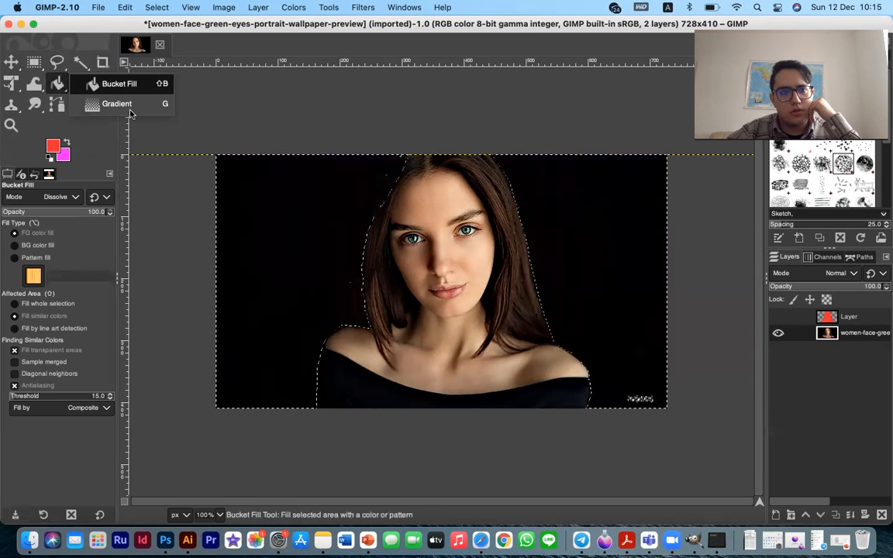
{"action": "key", "text": "g"}
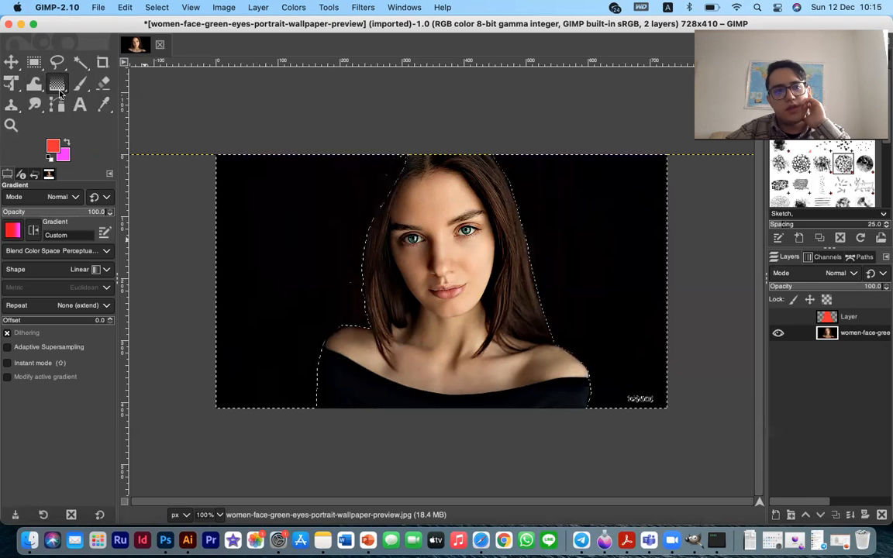
{"action": "left_click", "coordinate": [776, 516]}
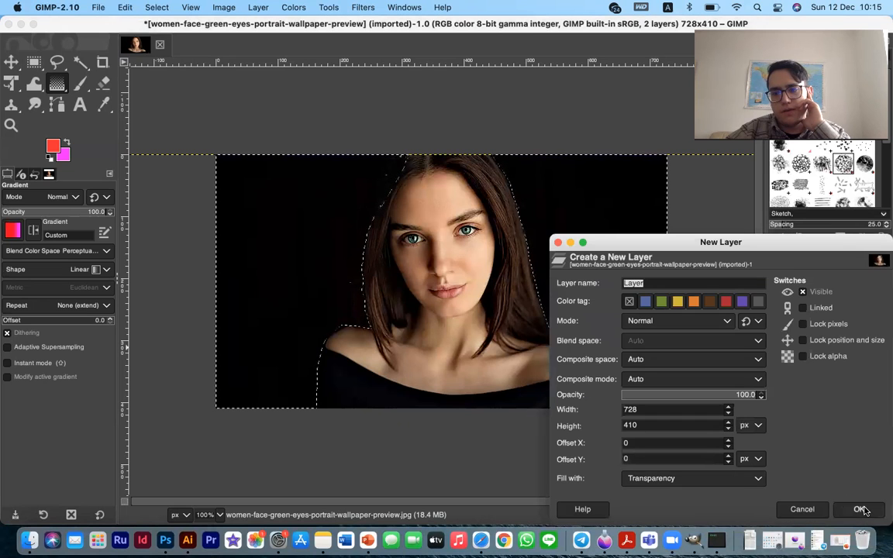
{"action": "left_click", "coordinate": [860, 509]}
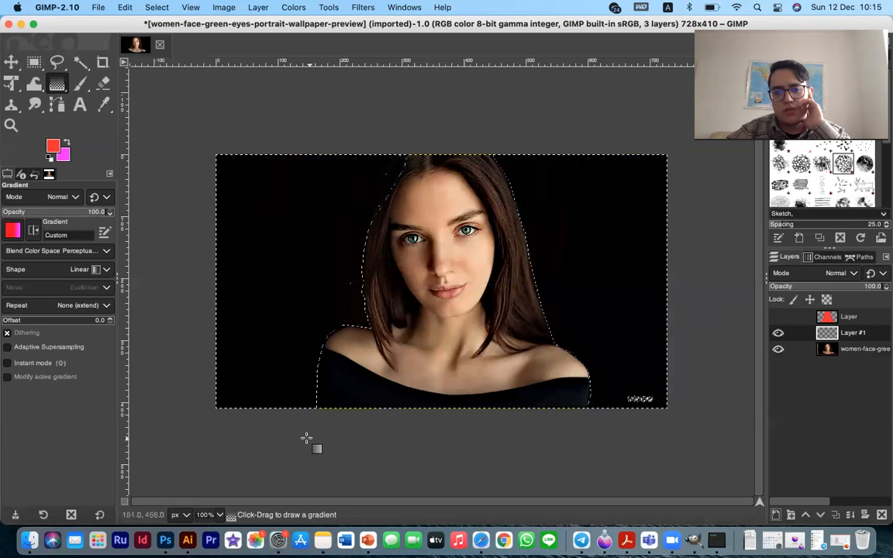
Try a vertical red-to-magenta linear gradient about 392 px long on the new layer, and undo it
{"action": "left_click_drag", "start_coordinate": [297, 439], "coordinate": [297, 193]}
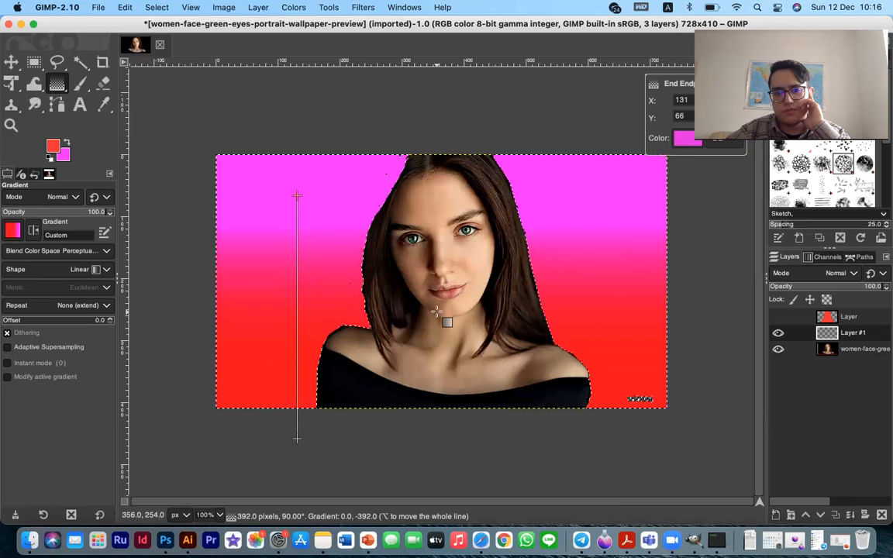
{"action": "key", "text": "m"}
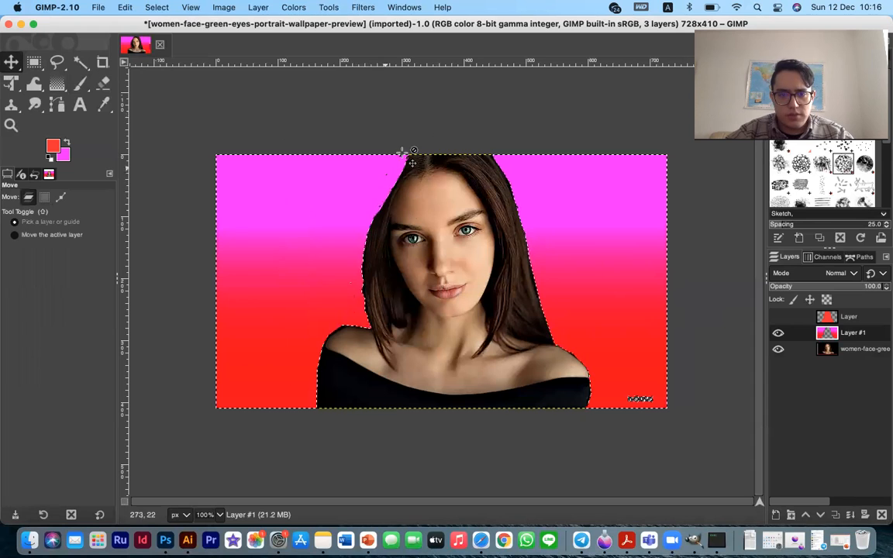
{"action": "key", "text": "ctrl+z"}
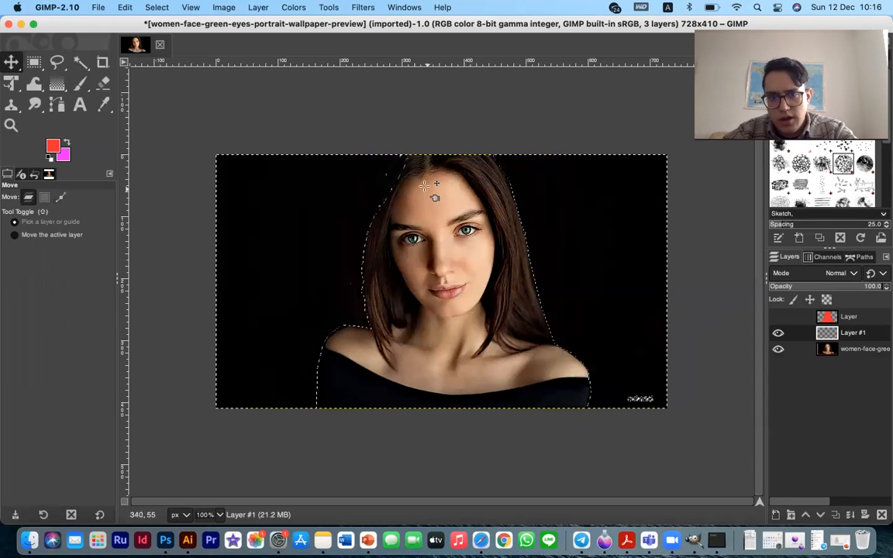
{"action": "left_click", "coordinate": [778, 349]}
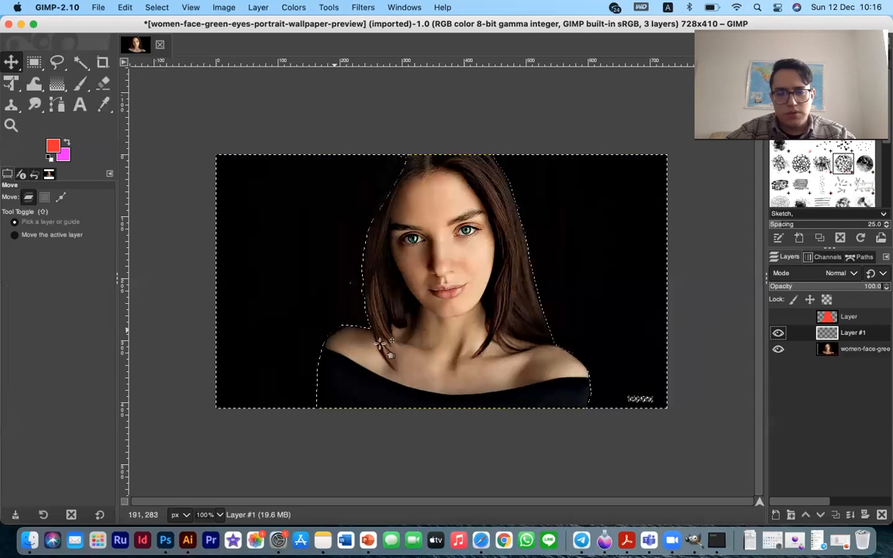
{"action": "left_click_drag", "start_coordinate": [282, 422], "coordinate": [273, 263]}
{"action": "key", "text": "super+z"}
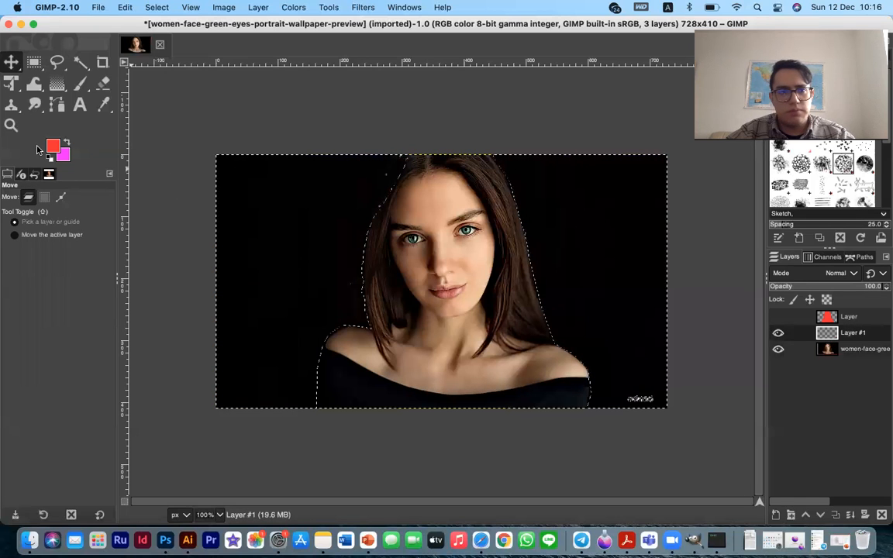
Try red-to-magenta gradients in vertical, horizontal and diagonal directions across the selected background, undoing each one
{"action": "left_click", "coordinate": [54, 83]}
{"action": "left_click_drag", "start_coordinate": [287, 425], "coordinate": [259, 218]}
{"action": "key", "text": "super+z"}
{"action": "left_click_drag", "start_coordinate": [715, 260], "coordinate": [325, 303]}
{"action": "key", "text": "Return"}
{"action": "key", "text": "super+z"}
{"action": "left_click_drag", "start_coordinate": [180, 261], "coordinate": [630, 256]}
{"action": "key", "text": "super+z"}
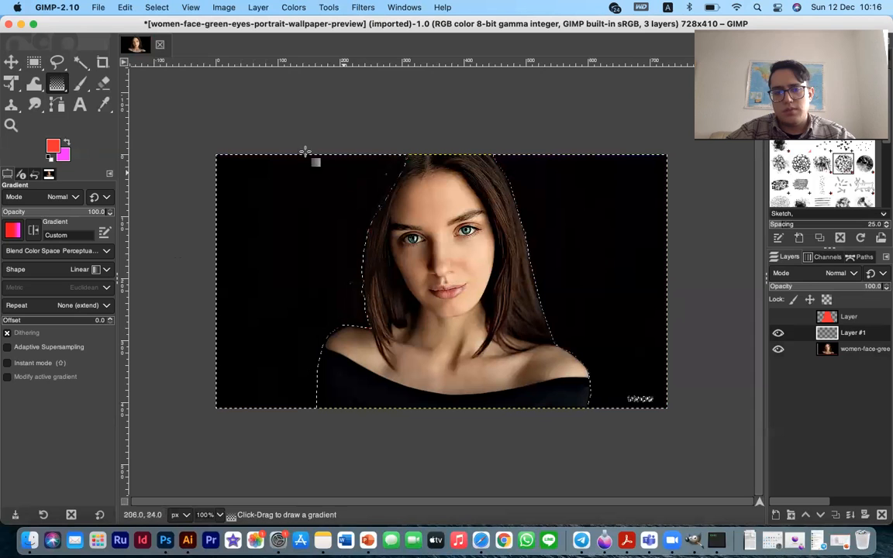
{"action": "left_click_drag", "start_coordinate": [275, 124], "coordinate": [648, 409]}
{"action": "key", "text": "super+z"}
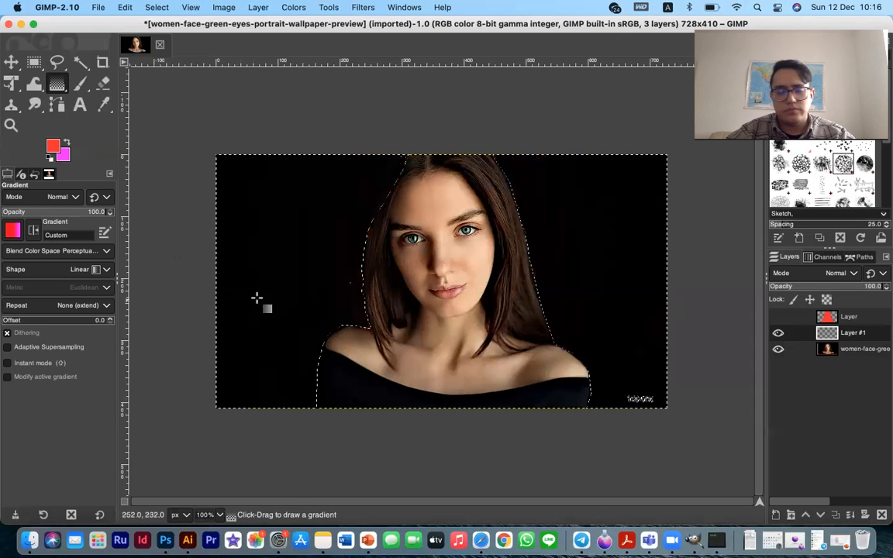
Fill the selected background on the new layer with a nearly horizontal red-to-magenta linear gradient about 623 px long
{"action": "left_click_drag", "start_coordinate": [179, 303], "coordinate": [565, 287]}
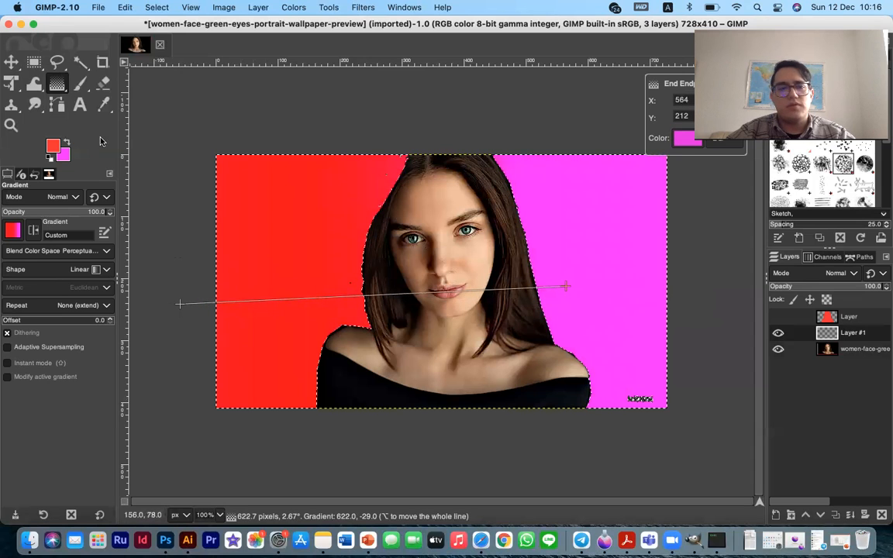
{"action": "left_click", "coordinate": [11, 62]}
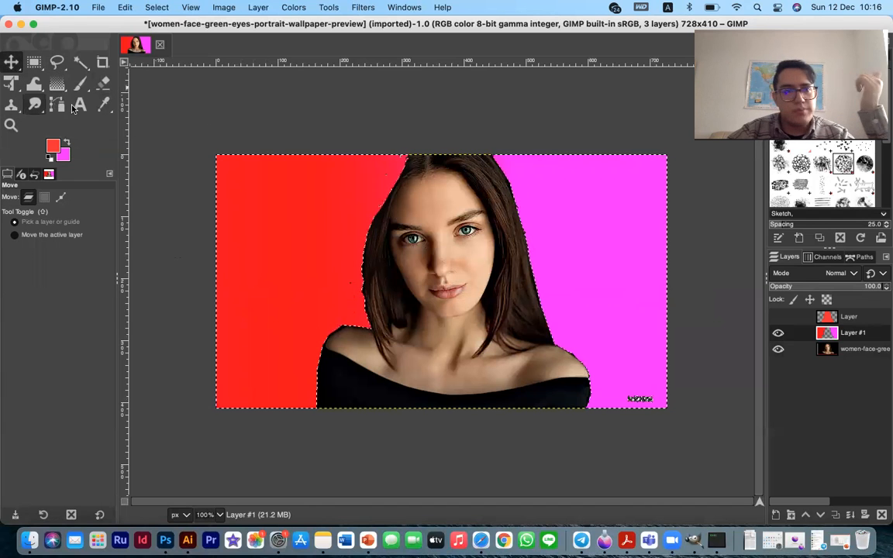
Add the text "Shampoo" over the red background beside the woman and set its colour to black (000000)
{"action": "left_click", "coordinate": [80, 103]}
{"action": "left_click_drag", "start_coordinate": [226, 171], "coordinate": [336, 245]}
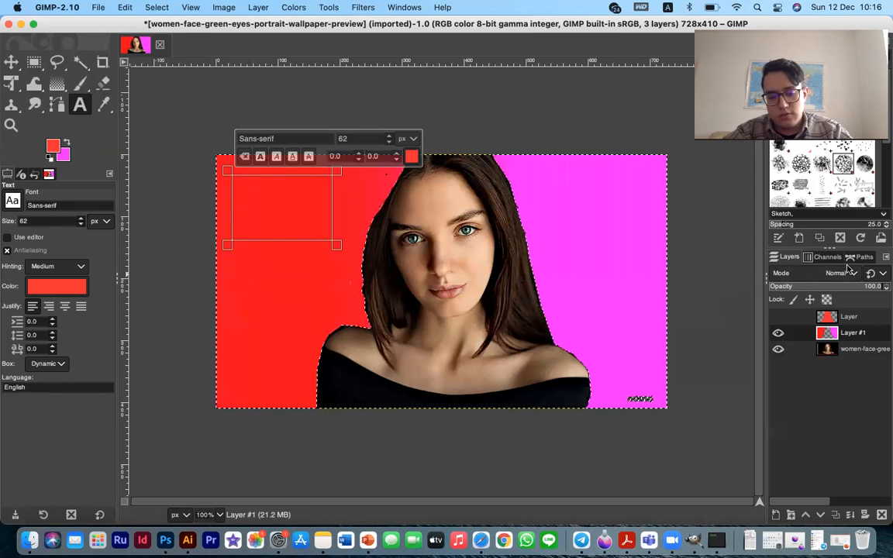
{"action": "type", "text": "Shampoo"}
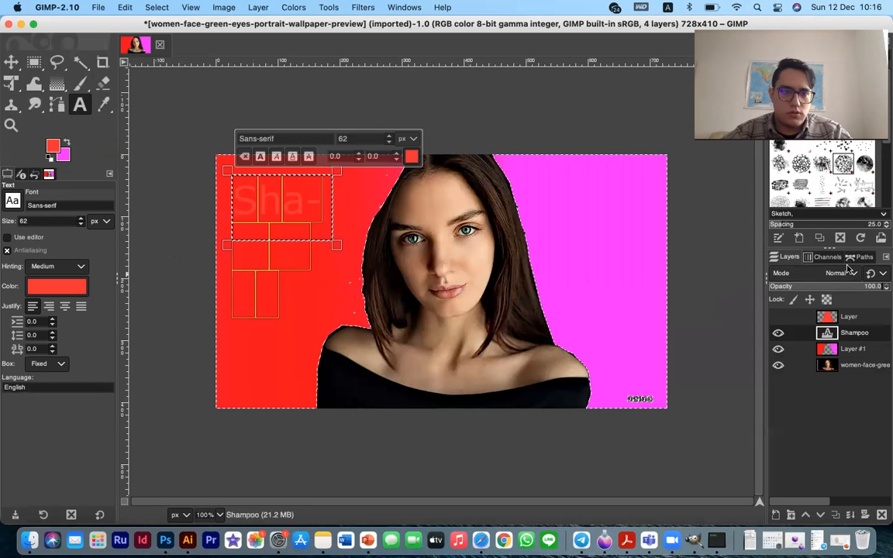
{"action": "left_click", "coordinate": [48, 287]}
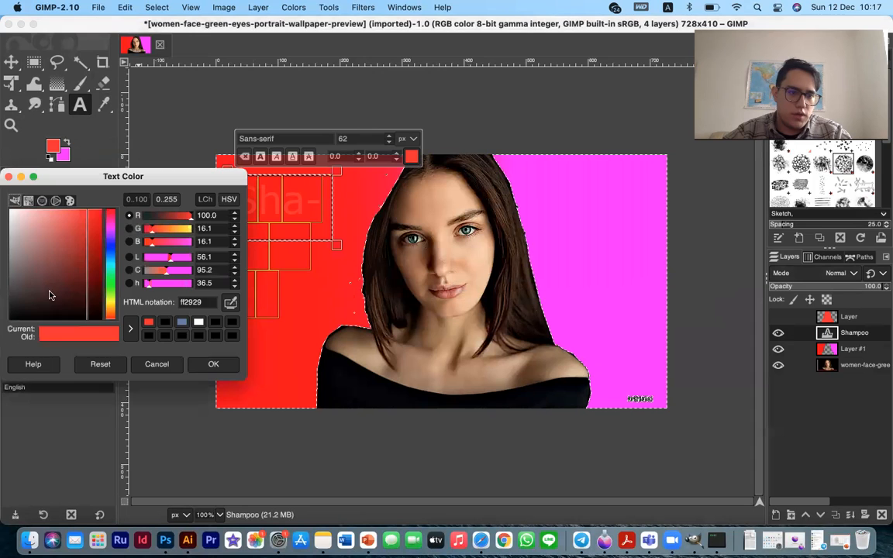
{"action": "left_click_drag", "start_coordinate": [23, 273], "coordinate": [67, 336]}
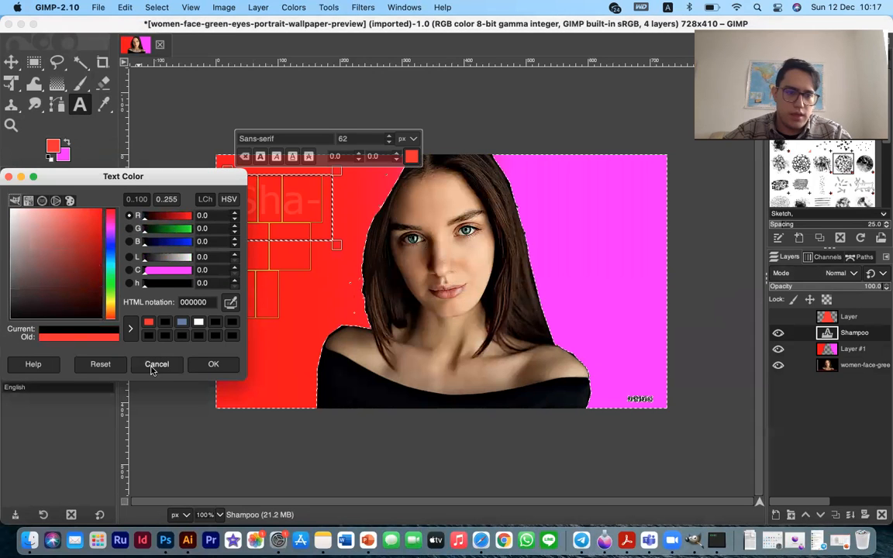
{"action": "left_click", "coordinate": [213, 364]}
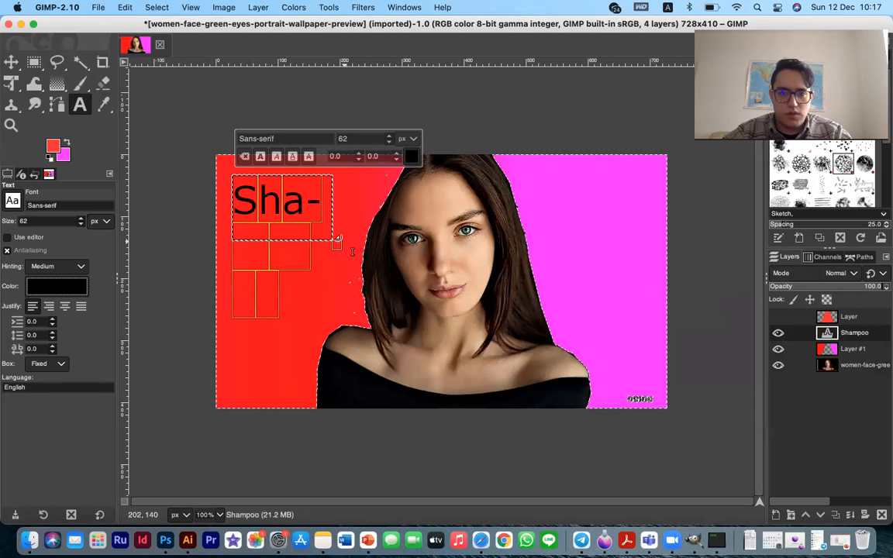
Set the "Shampoo" text size to 35 px and resize its text box so the word fits on one line
{"action": "double_click", "coordinate": [377, 139]}
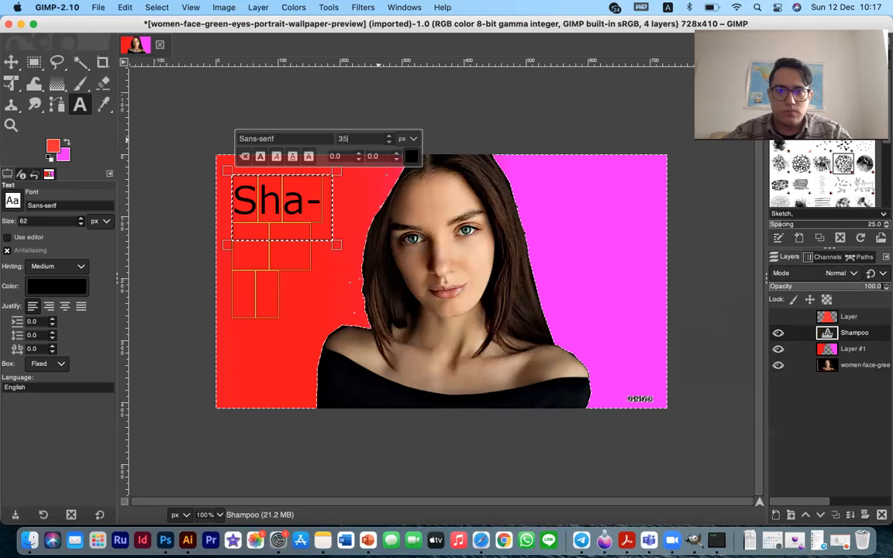
{"action": "left_click_drag", "start_coordinate": [350, 259], "coordinate": [379, 231]}
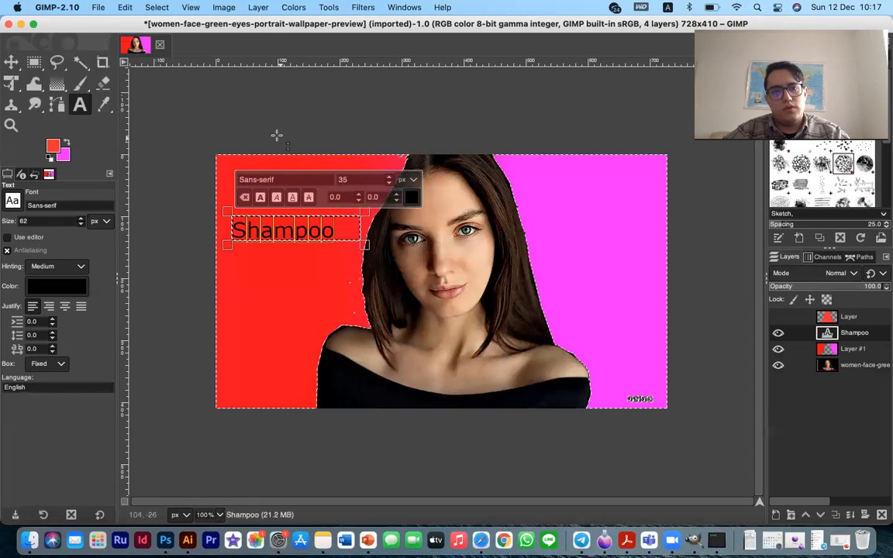
{"action": "left_click", "coordinate": [11, 62]}
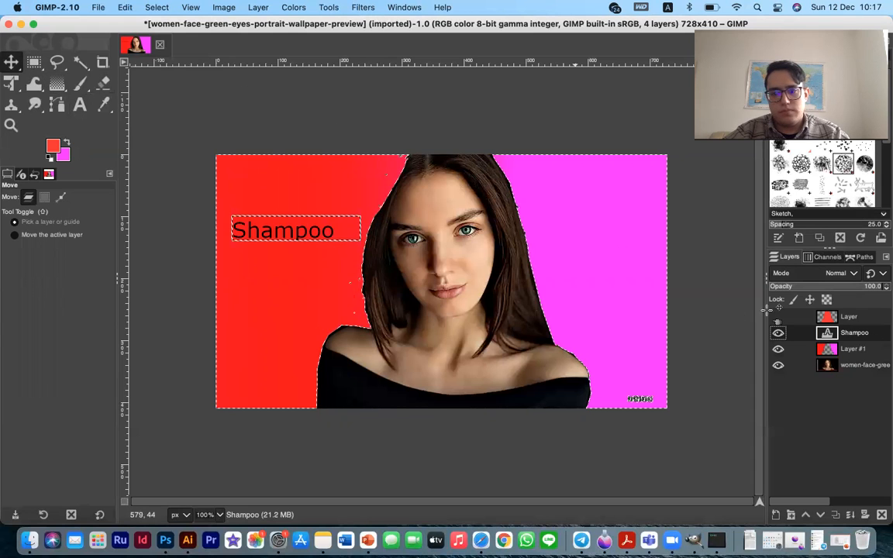
Show the red silhouette layer above the composition and hide it again
{"action": "left_click", "coordinate": [799, 317]}
{"action": "left_click", "coordinate": [780, 317]}
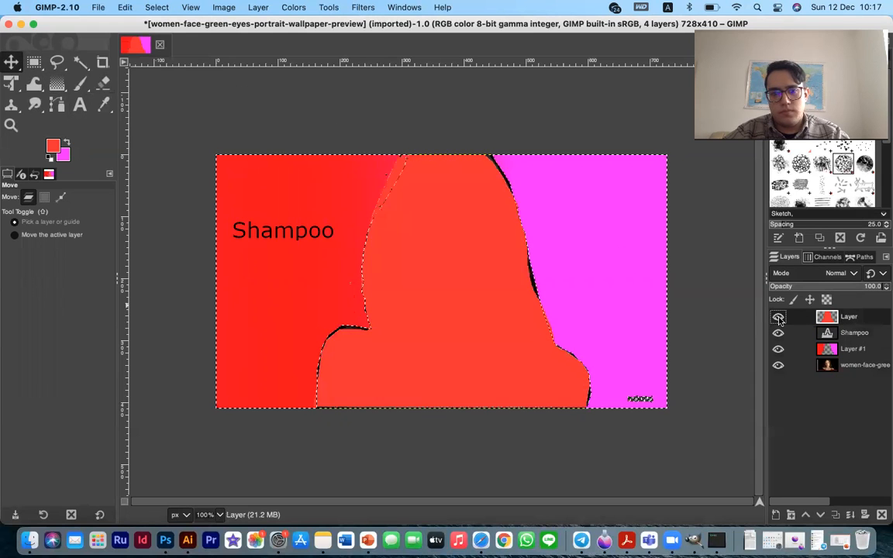
{"action": "left_click", "coordinate": [779, 317]}
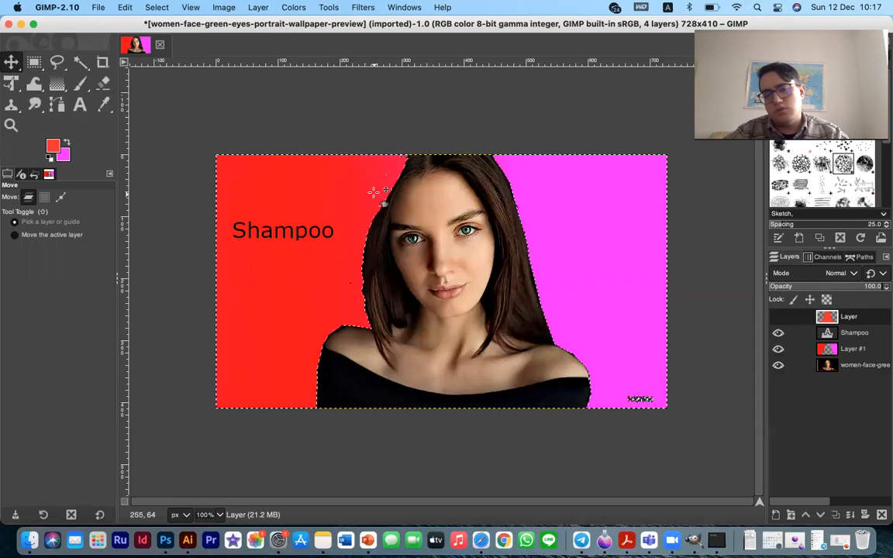
Duplicate the image as a separate copy, open its save-as settings and cancel without saving
{"action": "key", "text": "ctrl+d"}
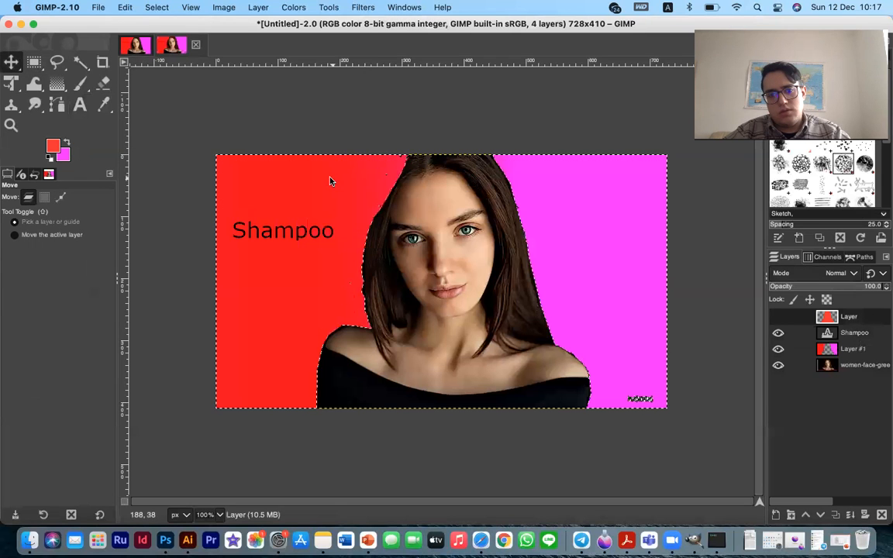
{"action": "left_click", "coordinate": [101, 7]}
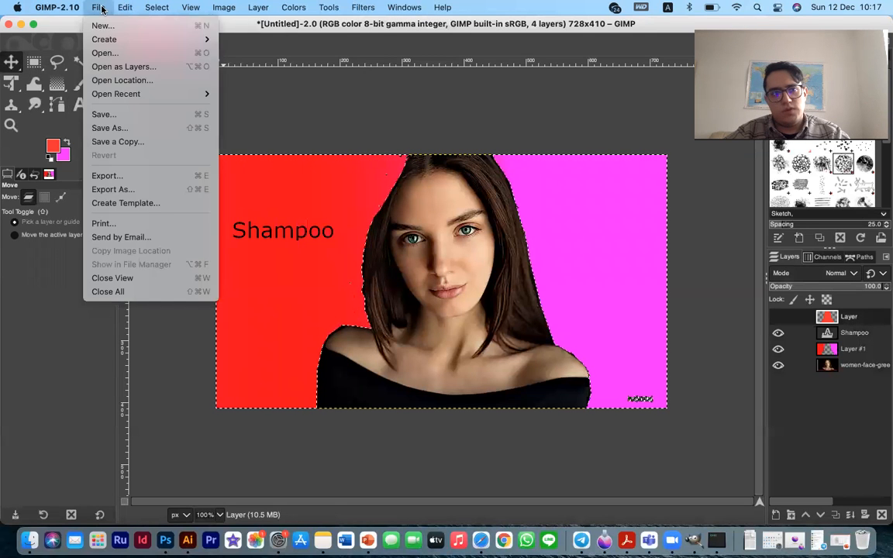
{"action": "left_click", "coordinate": [109, 128]}
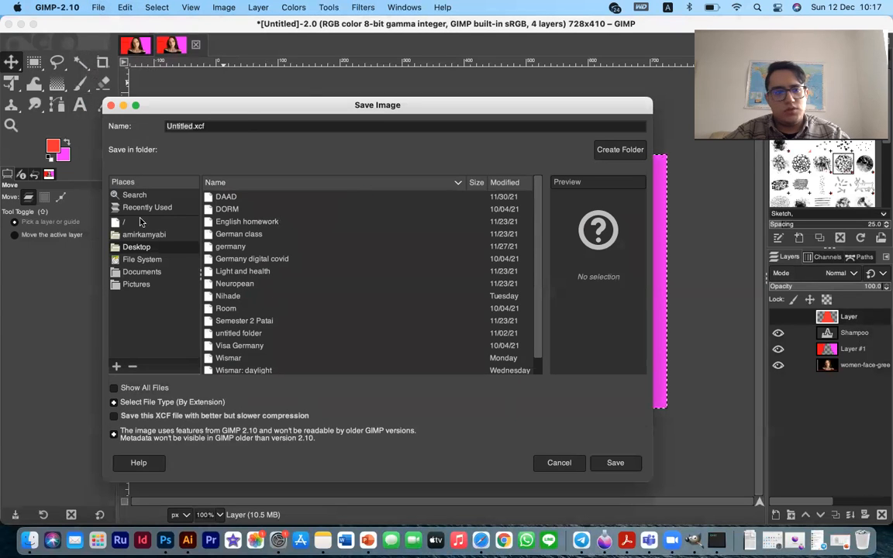
{"action": "left_click", "coordinate": [580, 465]}
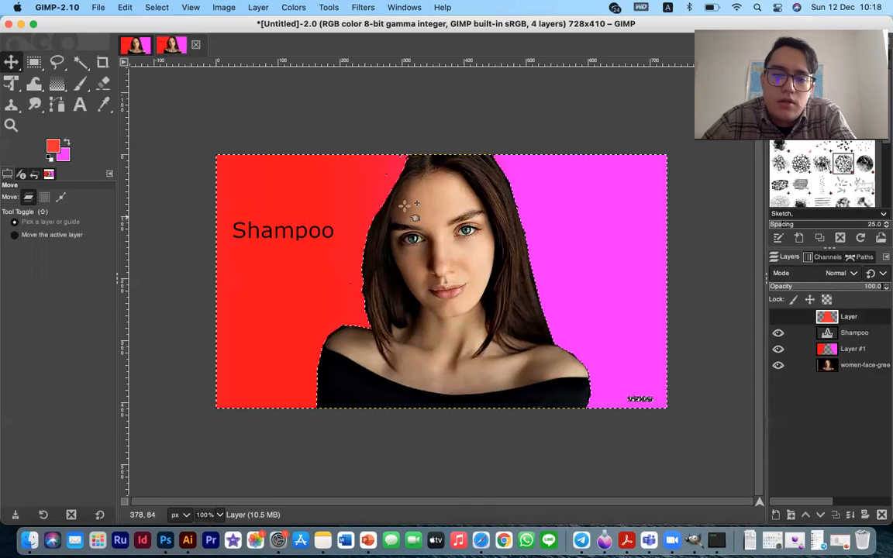
Try to apply a Gaussian Blur to the hidden red silhouette layer
{"action": "left_click", "coordinate": [329, 7]}
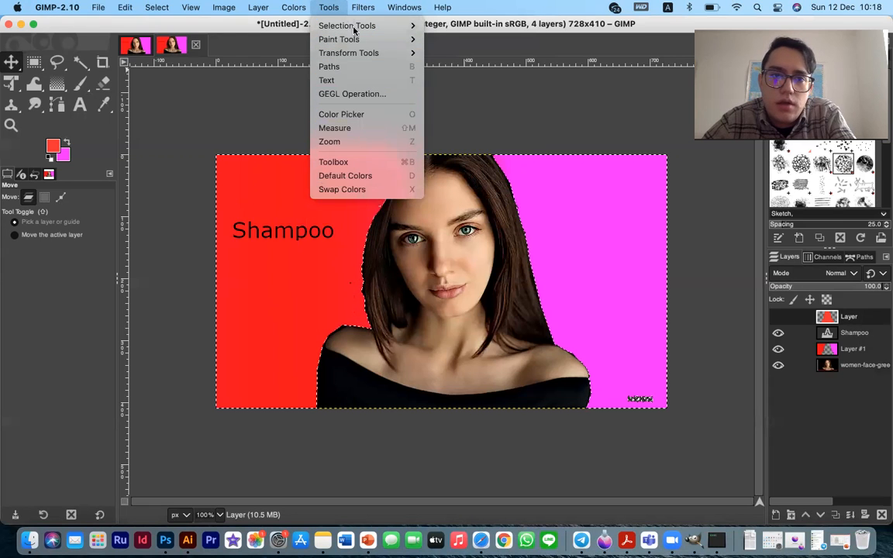
{"action": "mouse_move", "coordinate": [390, 53]}
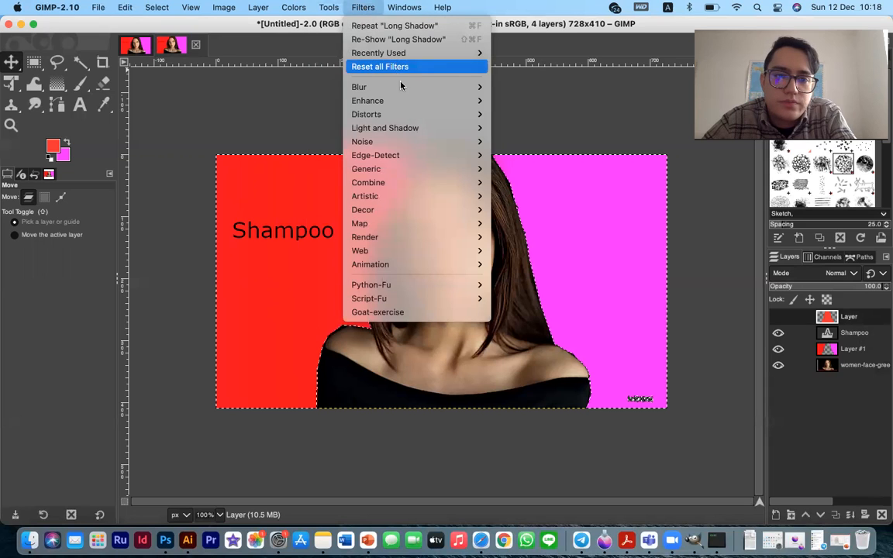
{"action": "mouse_move", "coordinate": [404, 90]}
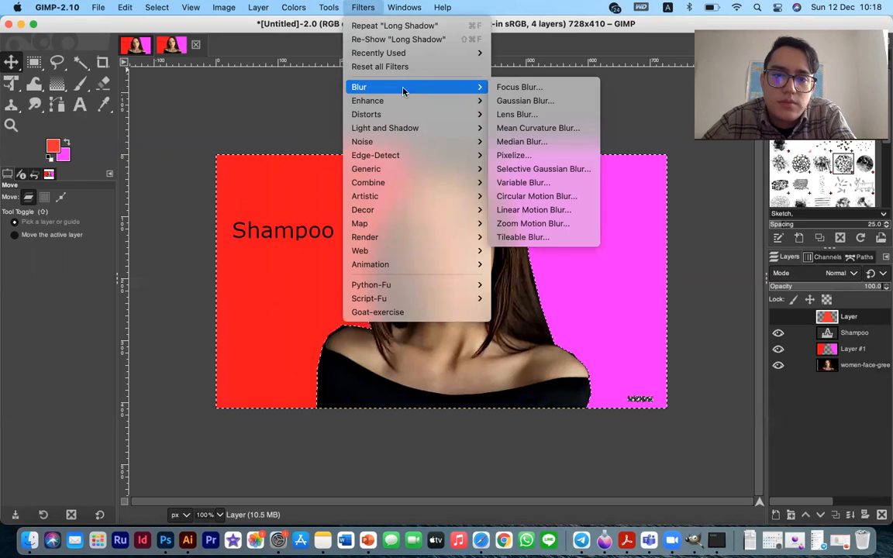
{"action": "left_click", "coordinate": [545, 105]}
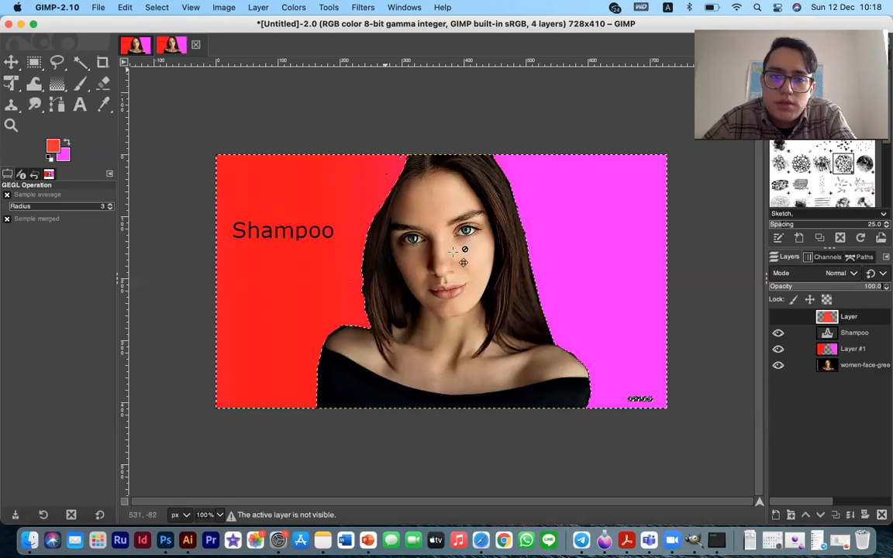
Make the portrait photo layer active and try a Gaussian Blur on it with Size X and Size Y at 93.52
{"action": "left_click", "coordinate": [859, 365]}
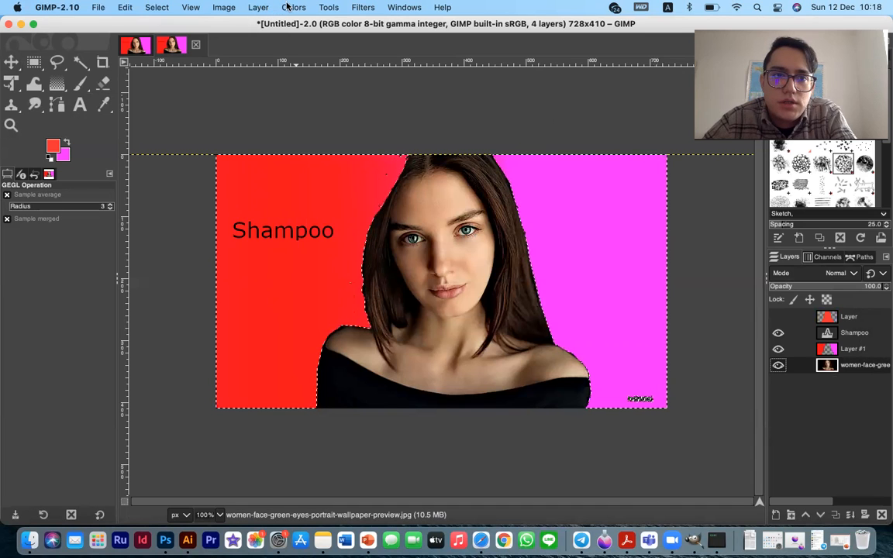
{"action": "left_click", "coordinate": [366, 7]}
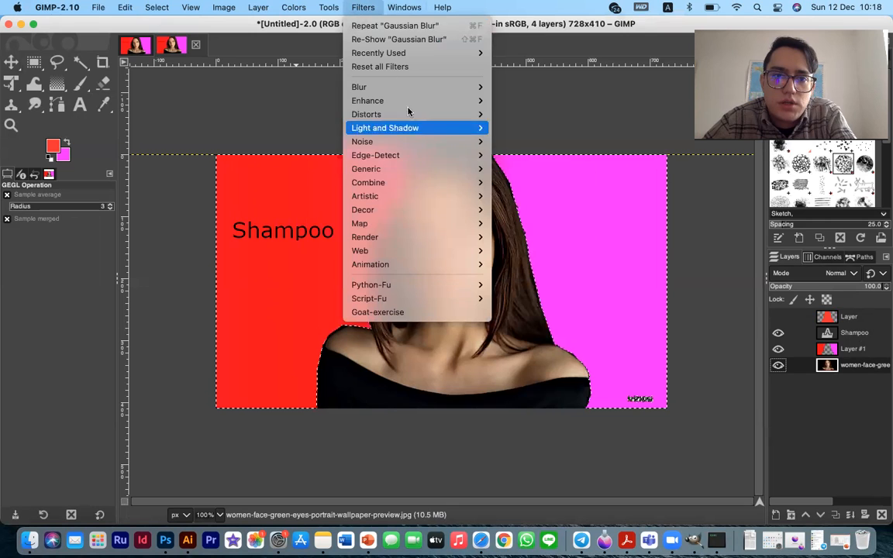
{"action": "mouse_move", "coordinate": [425, 85]}
{"action": "left_click", "coordinate": [545, 99]}
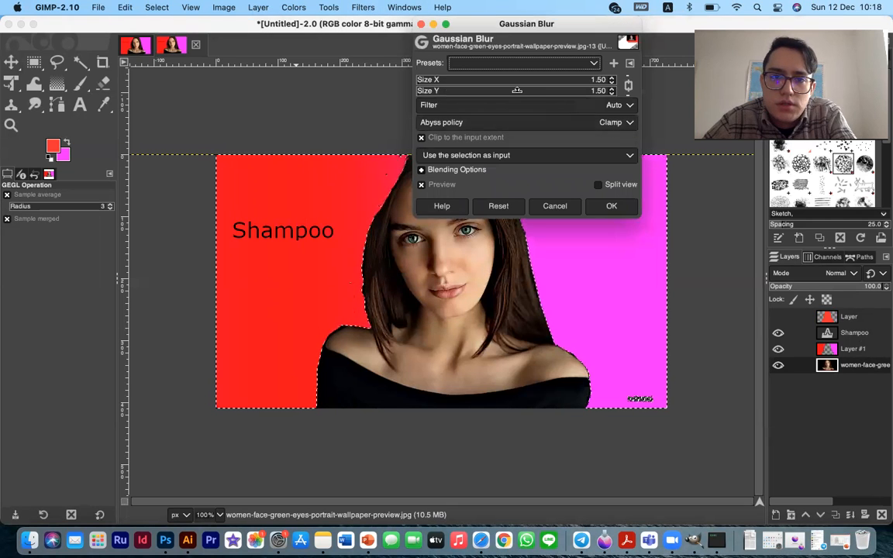
{"action": "left_click_drag", "start_coordinate": [518, 86], "coordinate": [594, 91]}
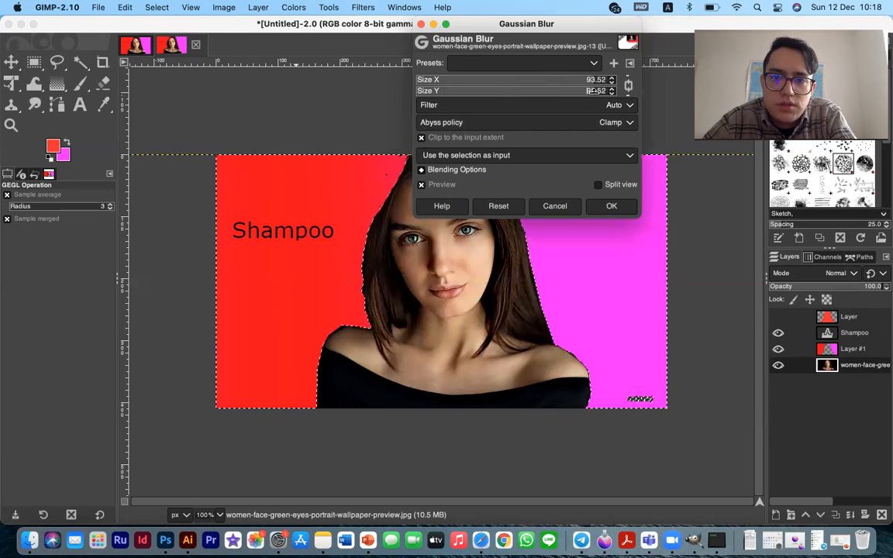
{"action": "left_click", "coordinate": [537, 108]}
{"action": "left_click", "coordinate": [522, 119]}
{"action": "left_click", "coordinate": [515, 122]}
{"action": "left_click", "coordinate": [512, 124]}
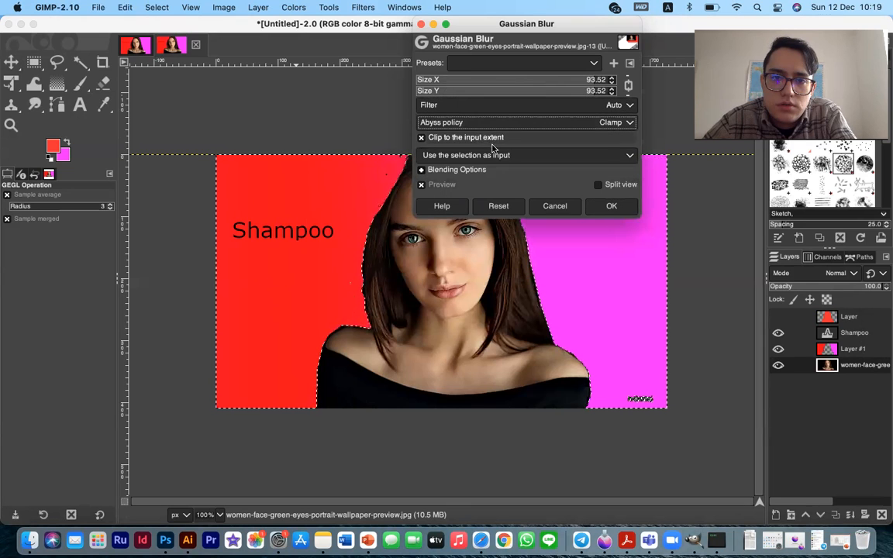
{"action": "left_click", "coordinate": [519, 157]}
{"action": "left_click", "coordinate": [519, 159]}
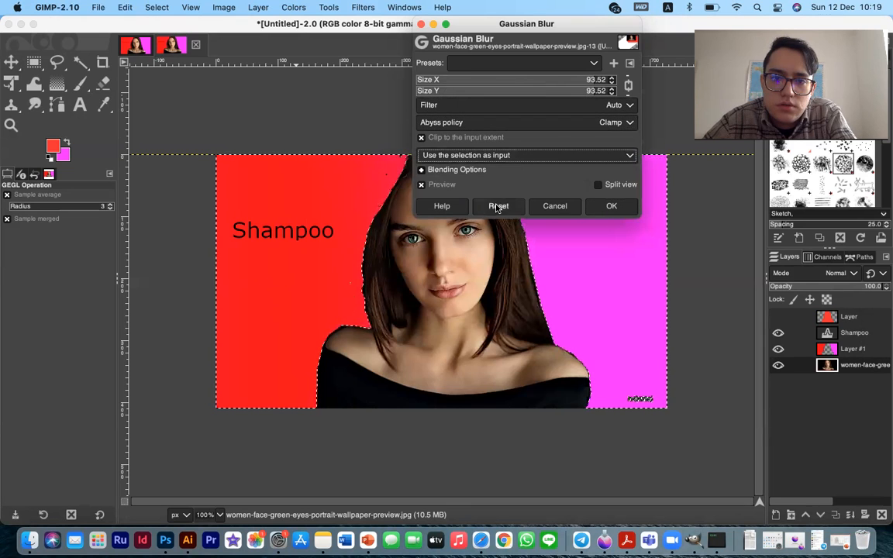
{"action": "left_click", "coordinate": [554, 205]}
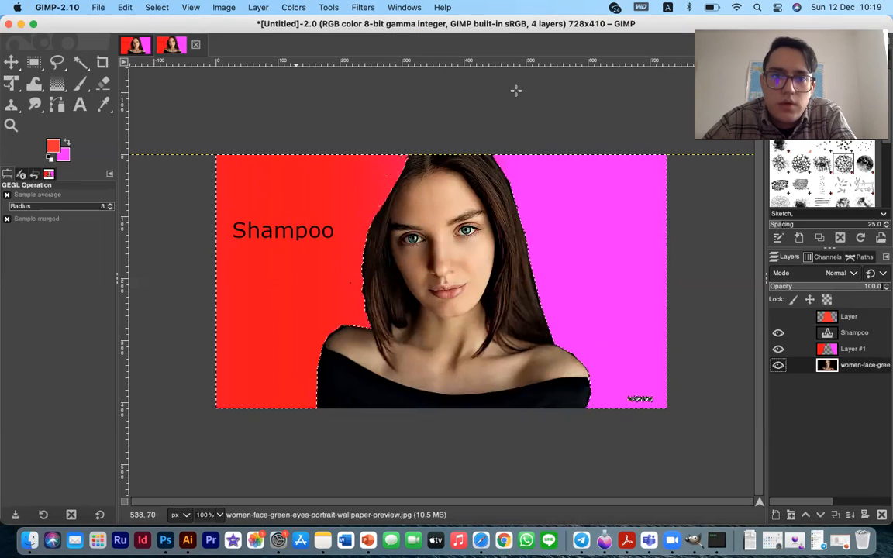
Apply a circular Vignette filter in red to the portrait photo layer
{"action": "left_click", "coordinate": [372, 7]}
{"action": "mouse_move", "coordinate": [436, 201]}
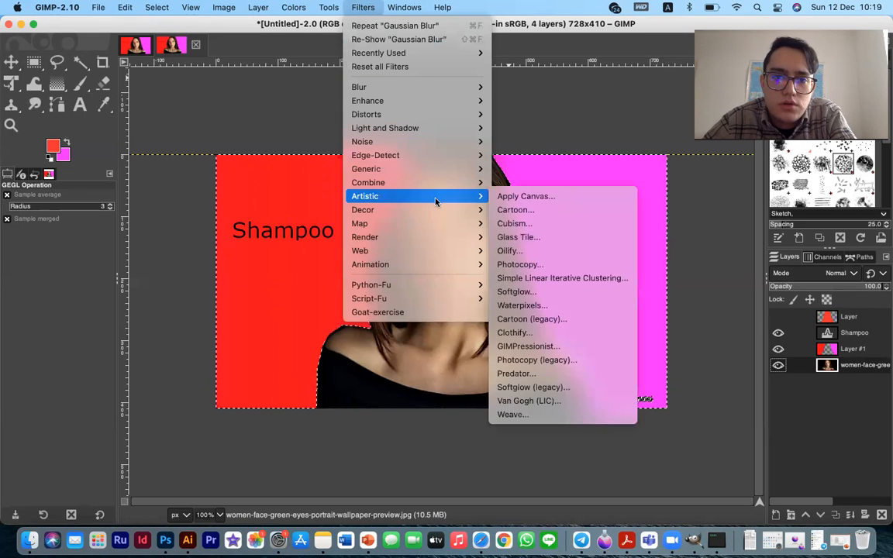
{"action": "mouse_move", "coordinate": [439, 158]}
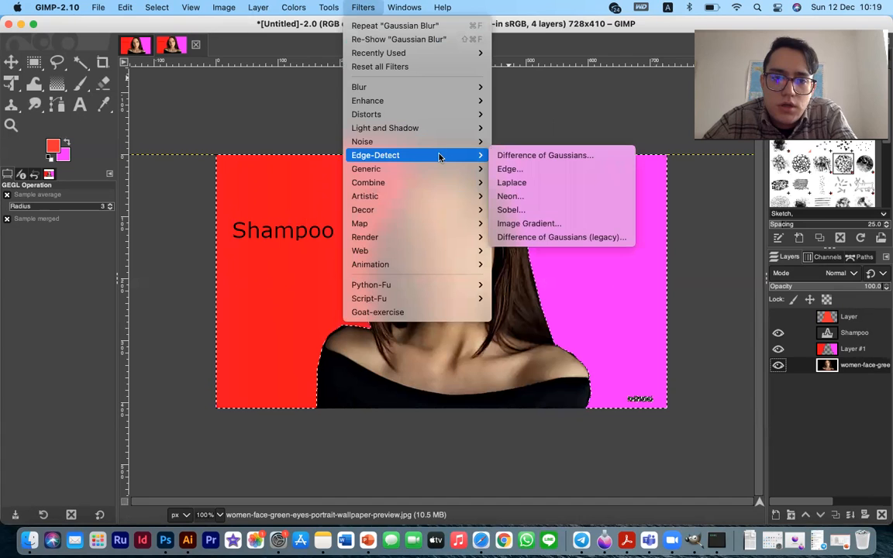
{"action": "mouse_move", "coordinate": [438, 137]}
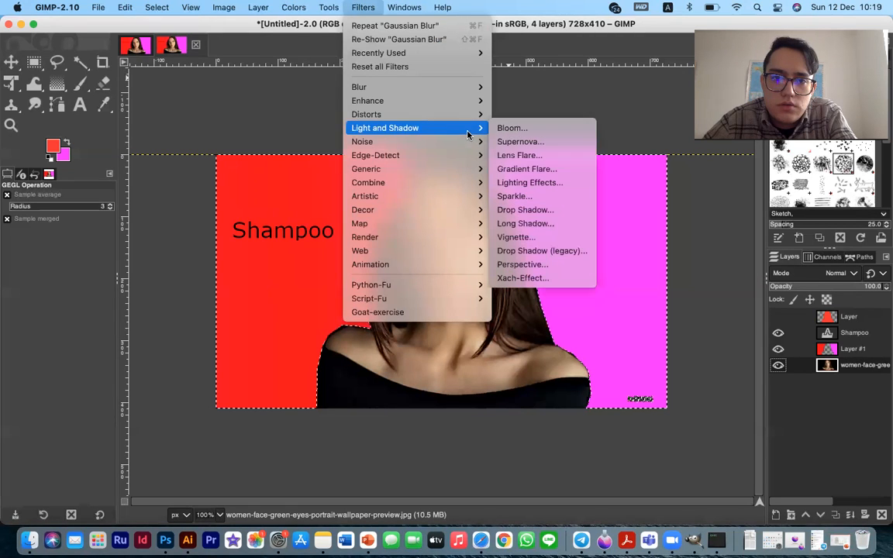
{"action": "left_click", "coordinate": [574, 238]}
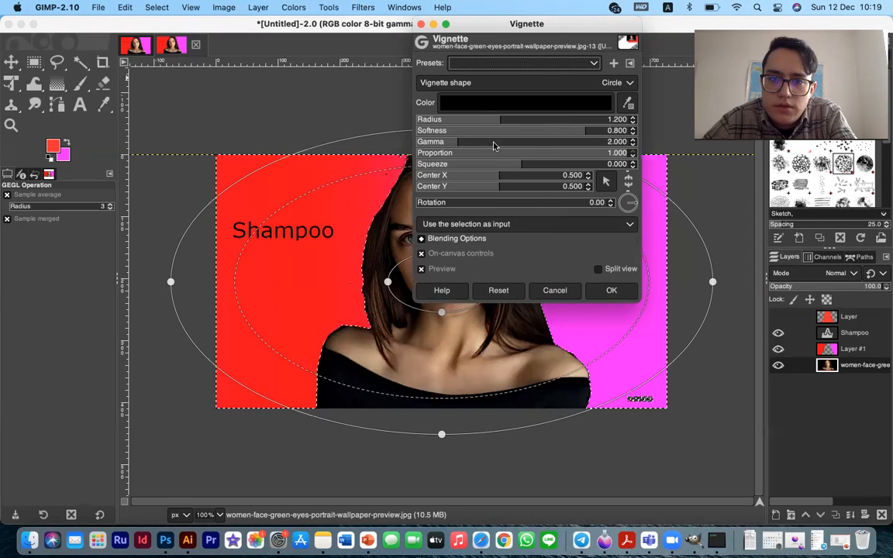
{"action": "left_click", "coordinate": [487, 109]}
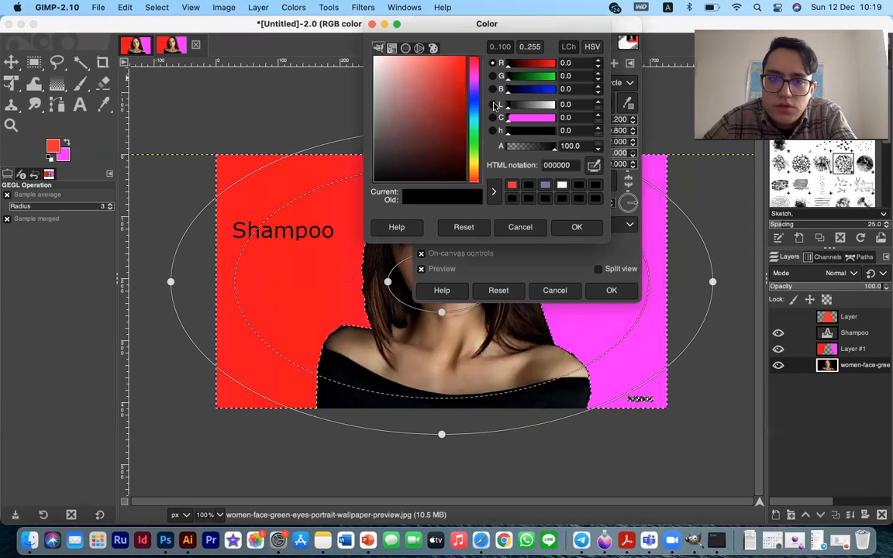
{"action": "left_click", "coordinate": [441, 98]}
{"action": "left_click_drag", "start_coordinate": [440, 98], "coordinate": [494, 98]}
{"action": "left_click", "coordinate": [577, 226]}
{"action": "left_click", "coordinate": [612, 290]}
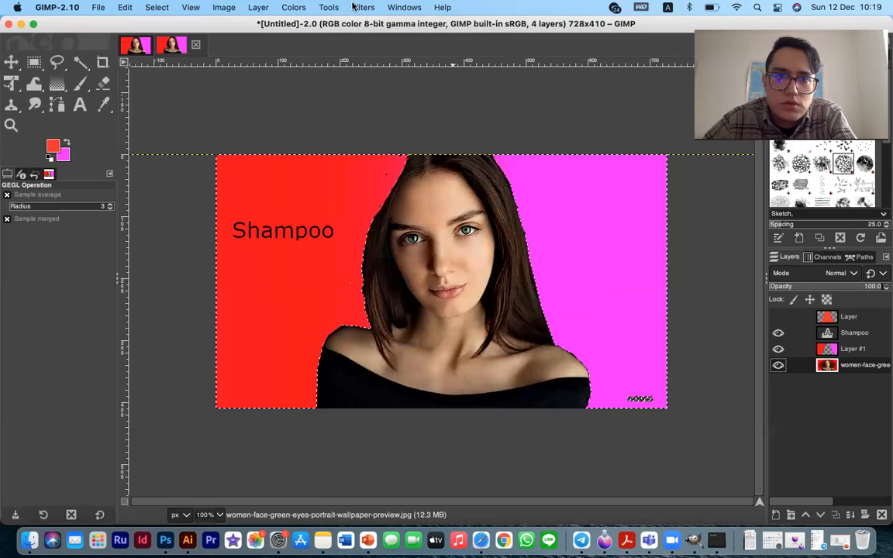
Start another Vignette on the portrait photo layer and set its colour to red (ff0000)
{"action": "left_click", "coordinate": [369, 7]}
{"action": "mouse_move", "coordinate": [404, 91]}
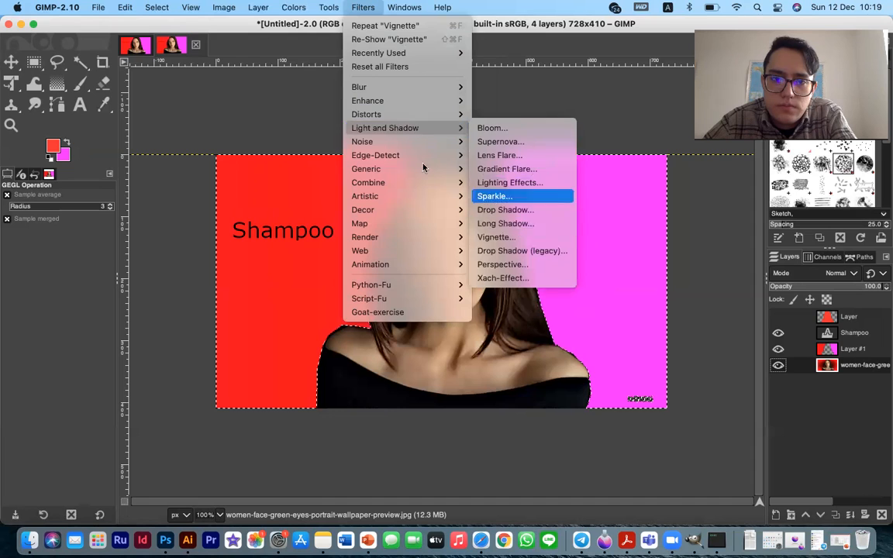
{"action": "mouse_move", "coordinate": [426, 104]}
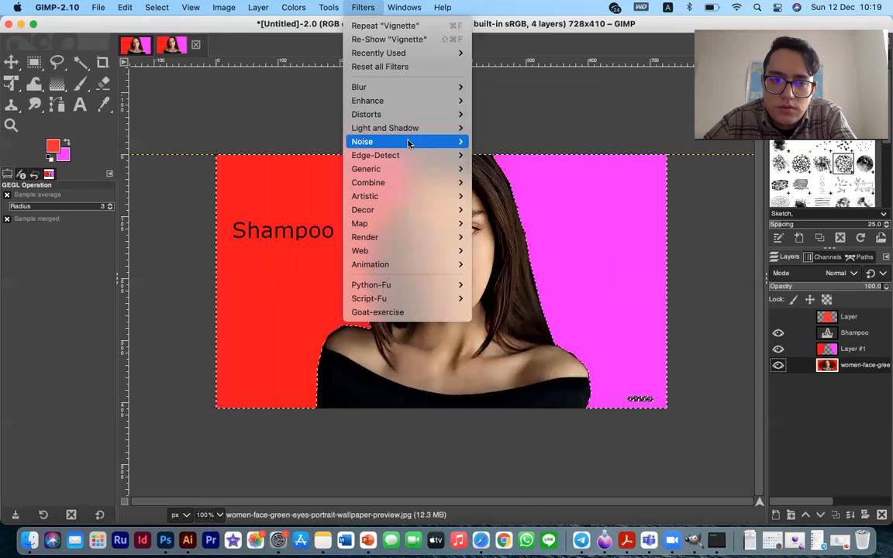
{"action": "mouse_move", "coordinate": [417, 183]}
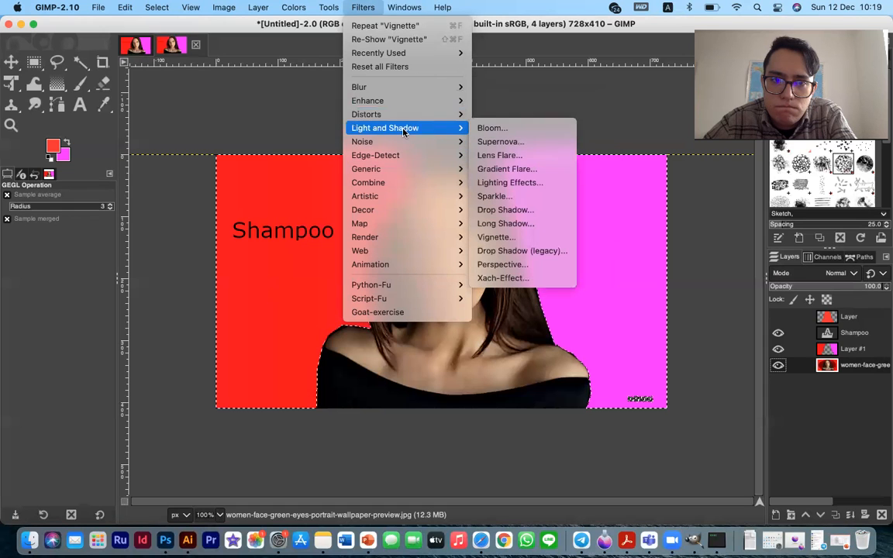
{"action": "left_click", "coordinate": [496, 238]}
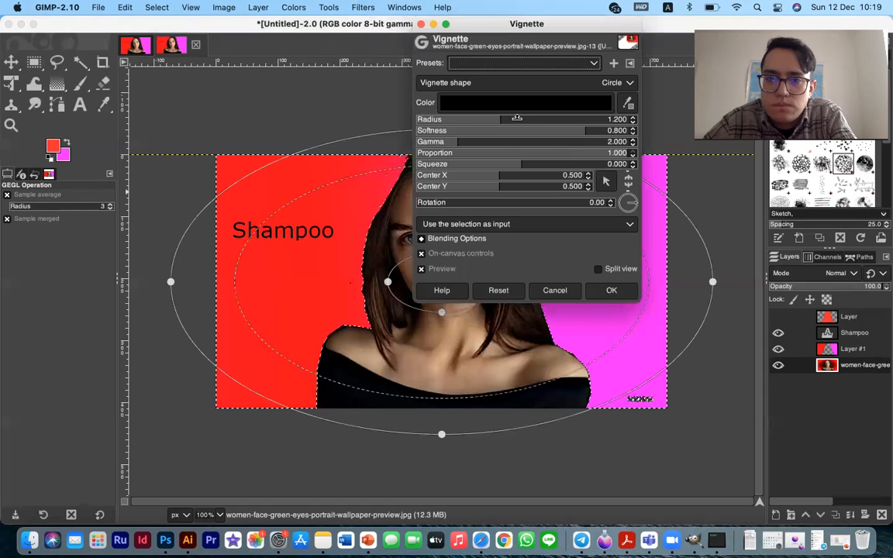
{"action": "left_click", "coordinate": [564, 103]}
{"action": "left_click_drag", "start_coordinate": [489, 90], "coordinate": [544, 55]}
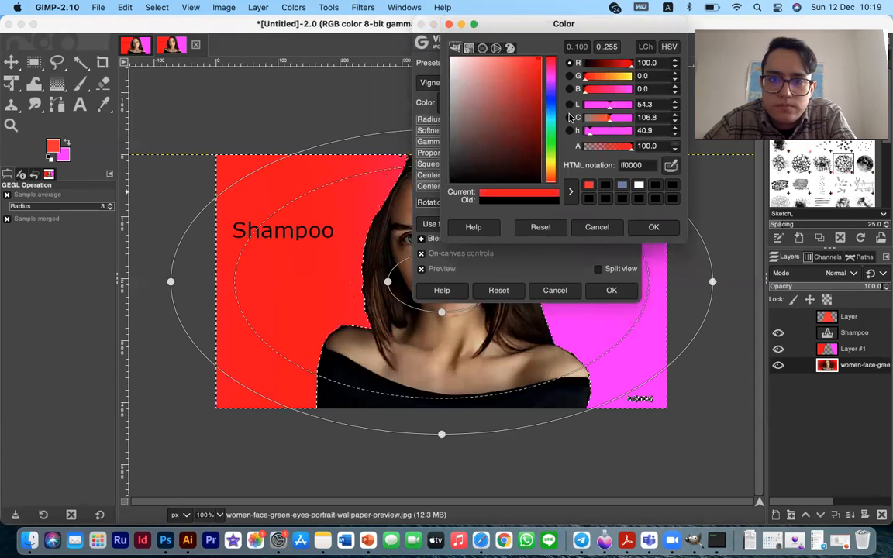
{"action": "left_click", "coordinate": [660, 225]}
Set the vignette's radius to 1.693, softness to 0.865, squeeze to 0.123 and centre to X 0.448, Y 0.389
{"action": "left_click_drag", "start_coordinate": [517, 121], "coordinate": [564, 132]}
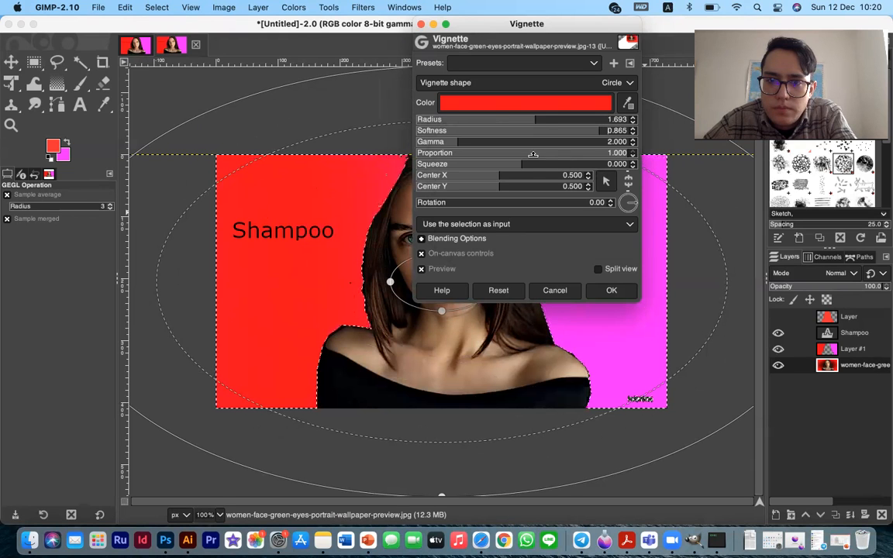
{"action": "left_click_drag", "start_coordinate": [527, 161], "coordinate": [536, 164]}
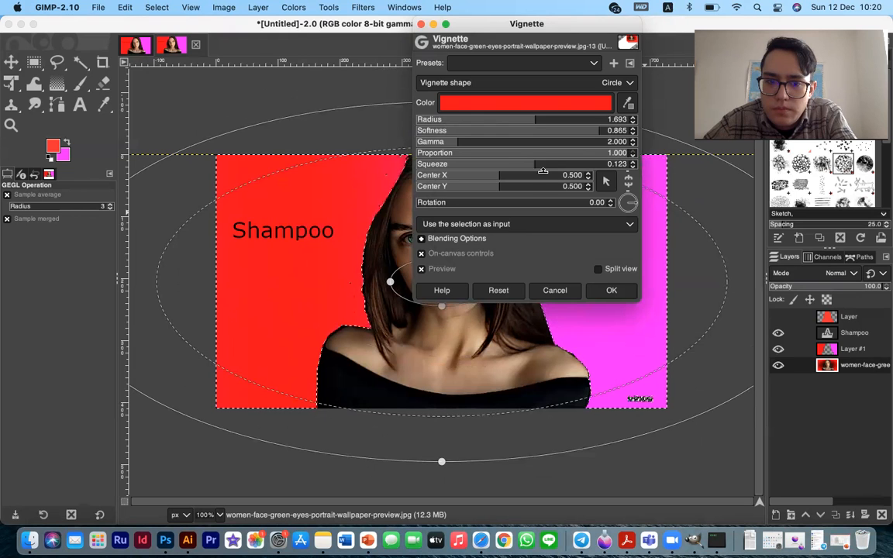
{"action": "left_click_drag", "start_coordinate": [544, 176], "coordinate": [491, 176]}
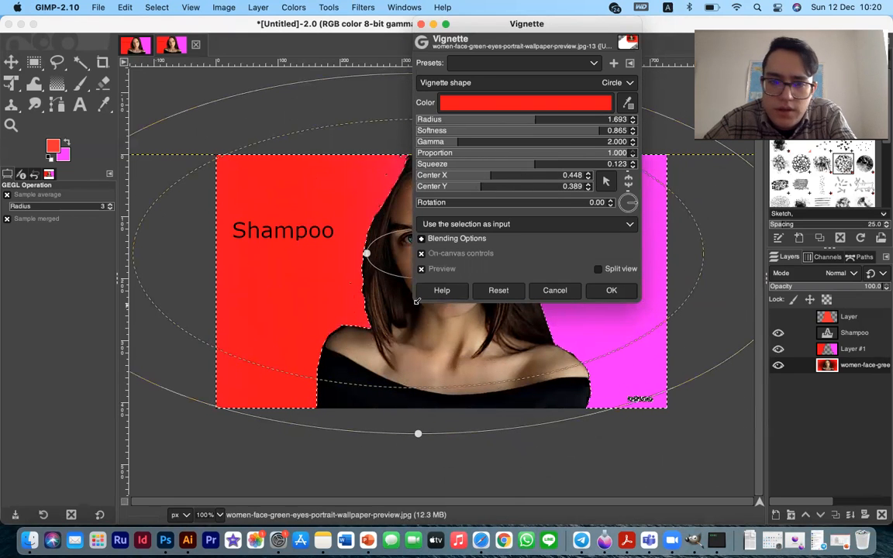
Reduce the vignette's softness to 0.433, tighten it around the woman with Layer #1 hidden, apply it and show Layer #1 again
{"action": "left_click_drag", "start_coordinate": [380, 265], "coordinate": [384, 321]}
{"action": "left_click", "coordinate": [778, 349]}
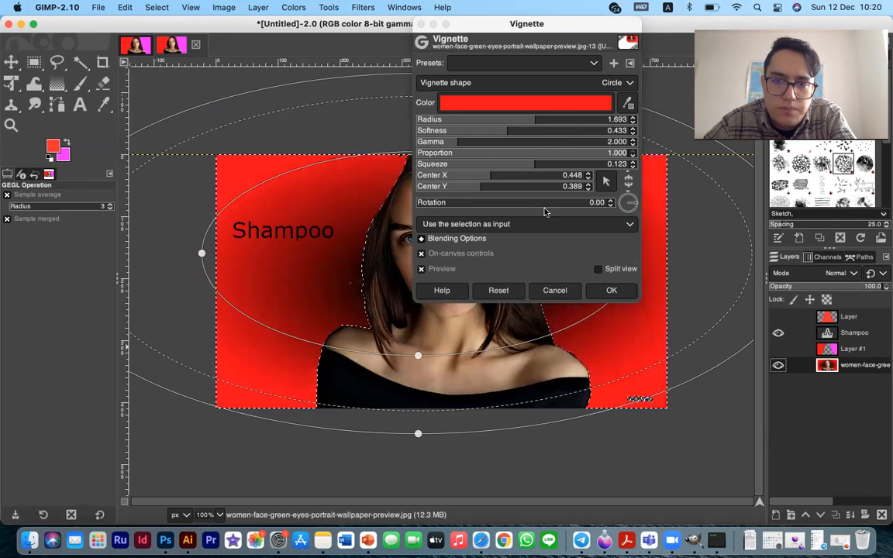
{"action": "left_click_drag", "start_coordinate": [588, 27], "coordinate": [718, 125]}
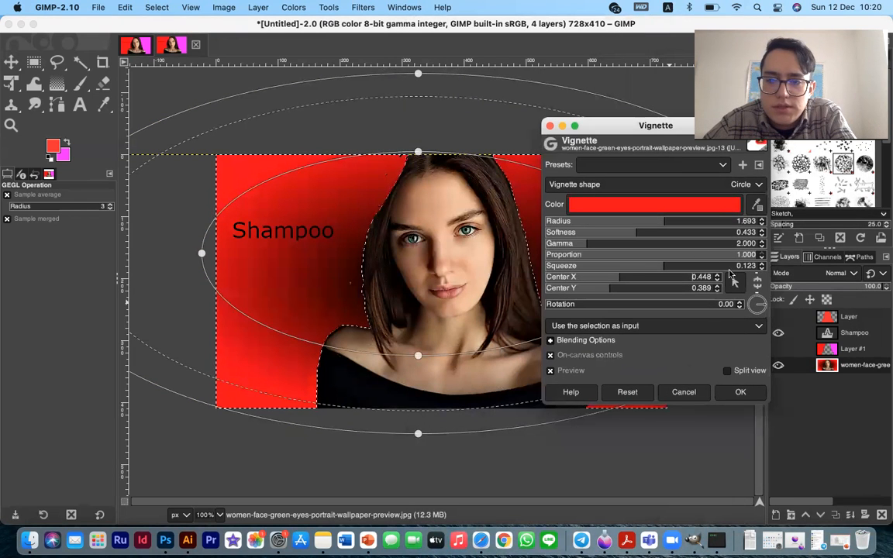
{"action": "left_click_drag", "start_coordinate": [202, 252], "coordinate": [336, 260]}
{"action": "left_click", "coordinate": [741, 391]}
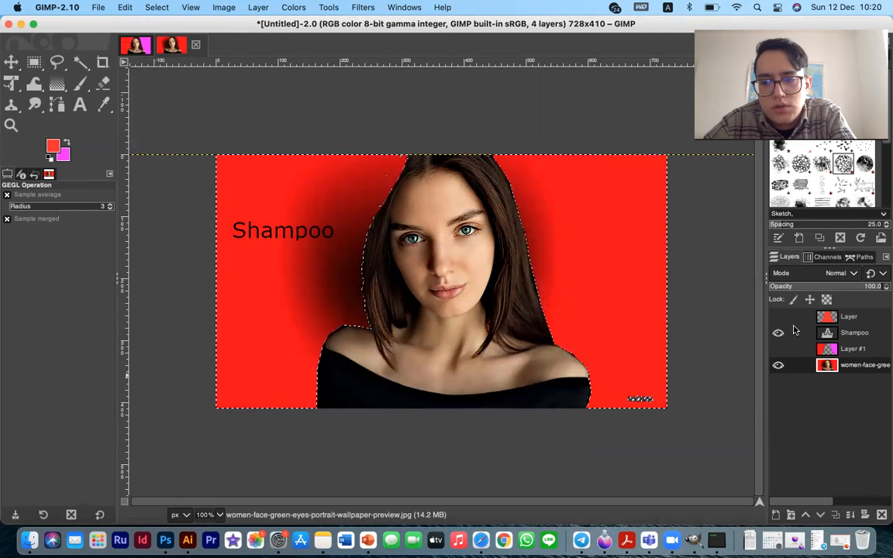
{"action": "left_click", "coordinate": [779, 350]}
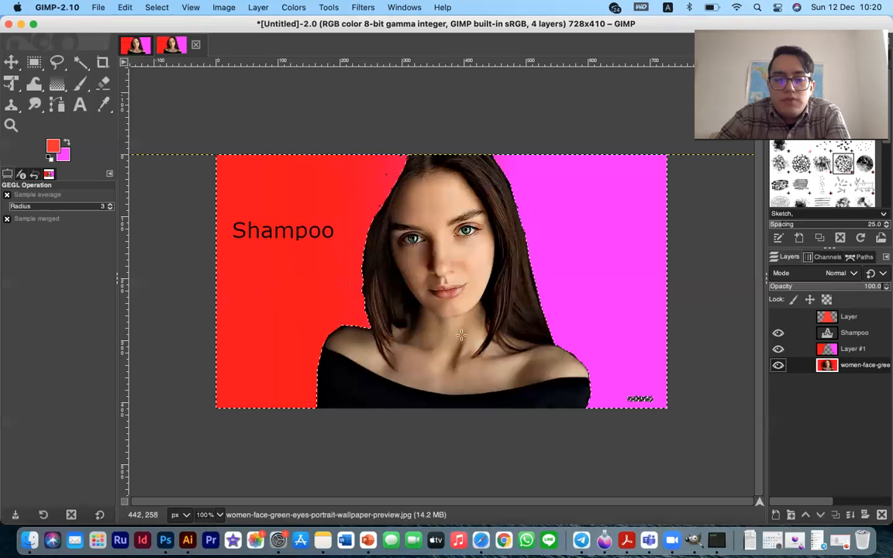
Switch to the PowerPoint lesson presentation and show its closing "Thank you" slide
{"action": "left_click", "coordinate": [371, 547]}
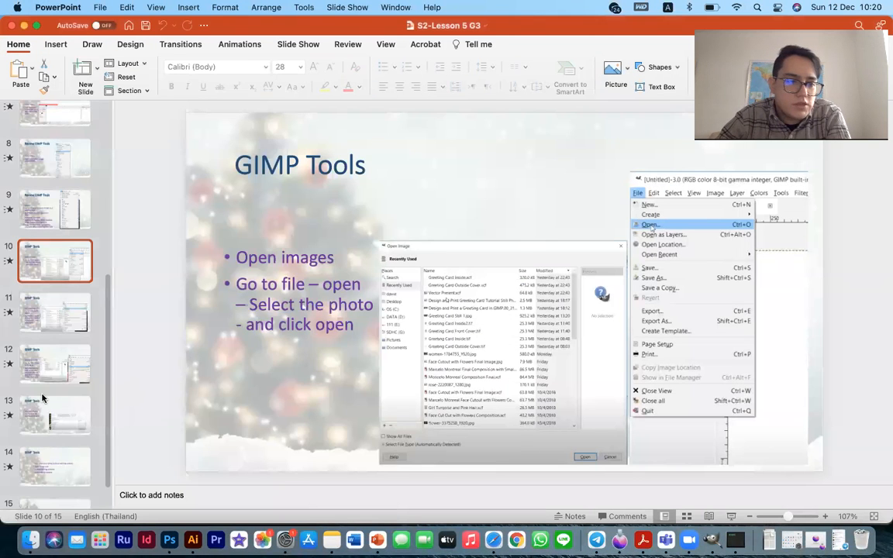
{"action": "scroll", "coordinate": [43, 398], "scroll_direction": "down", "scroll_amount": 2}
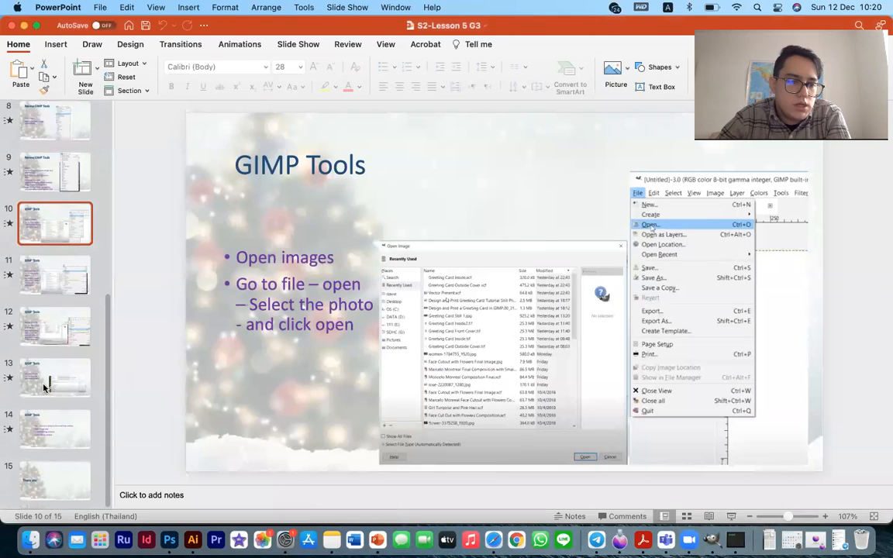
{"action": "left_click", "coordinate": [64, 459]}
{"action": "left_click", "coordinate": [60, 471]}
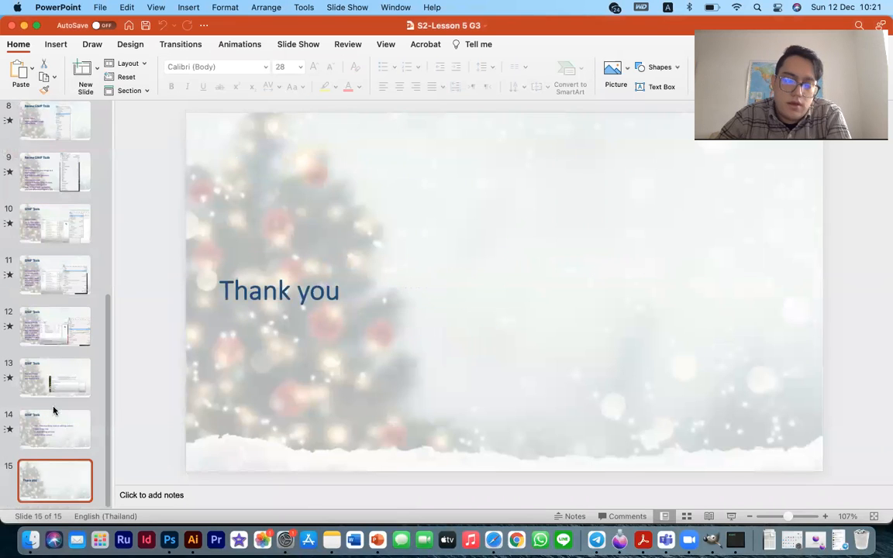